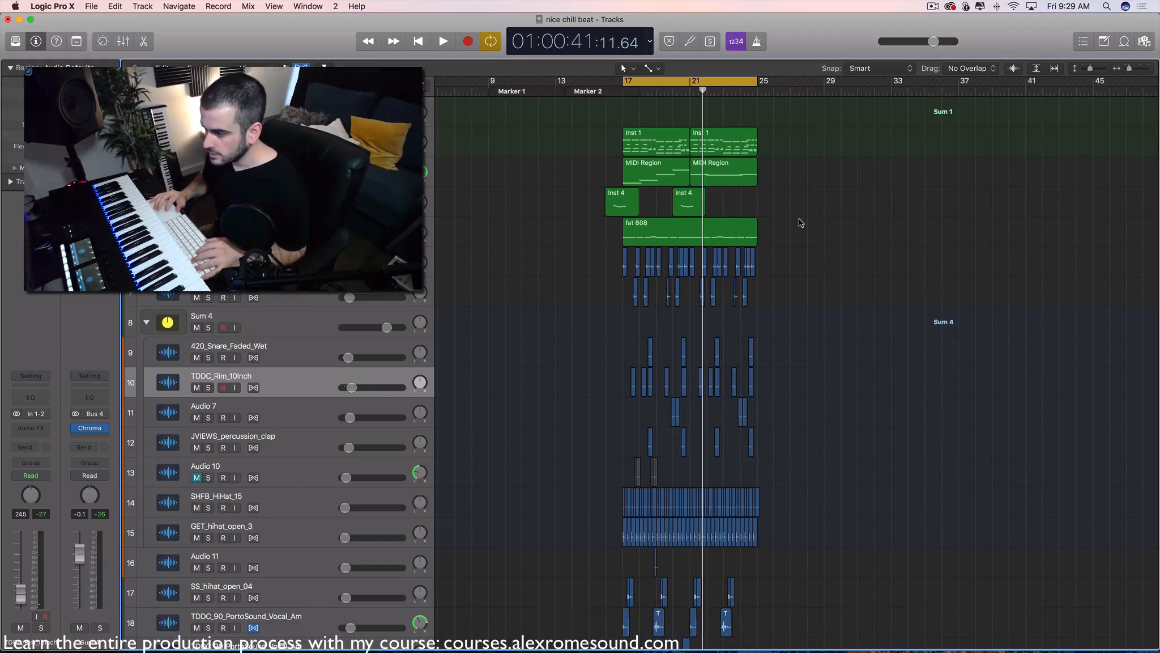
# - Play the cycled section from bar 17 and look over the tracks down to the Sum 2 stack
pyautogui.press('space')
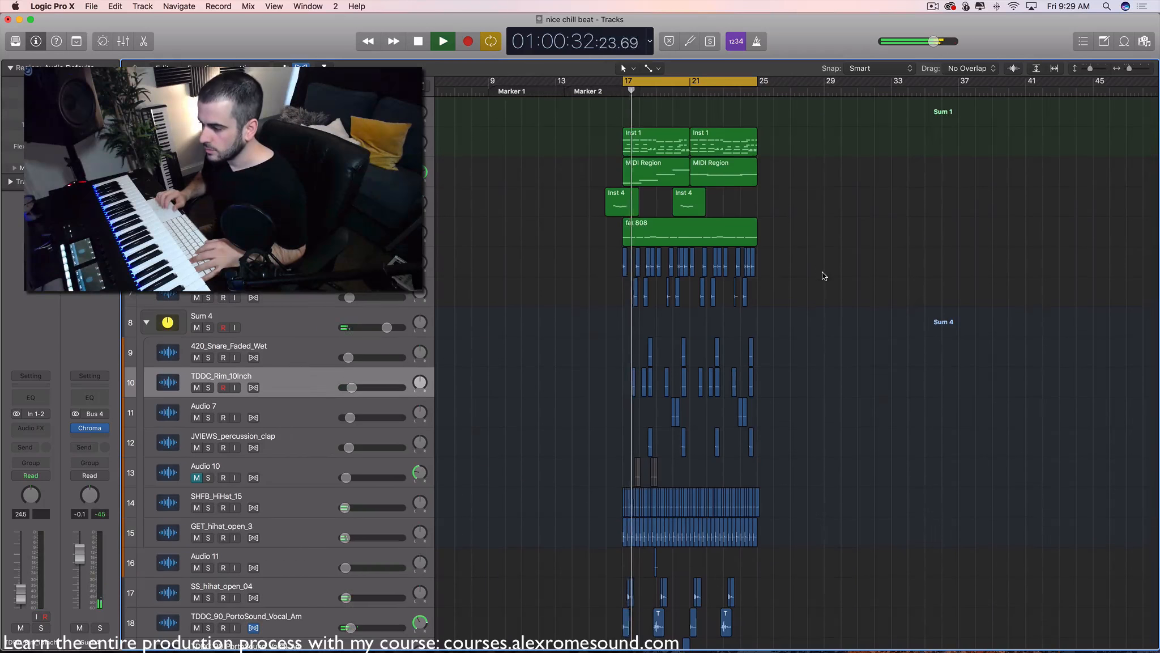
pyautogui.scroll(-1, 824, 276)
pyautogui.scroll(-5, 823, 276)
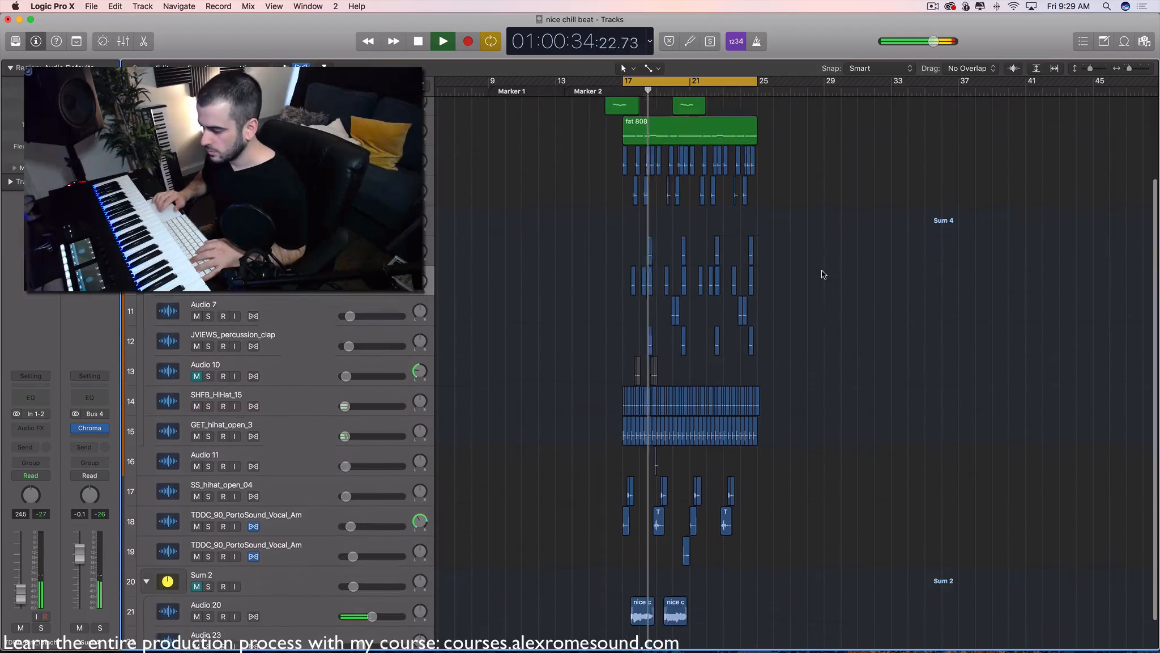
pyautogui.scroll(-1, 823, 274)
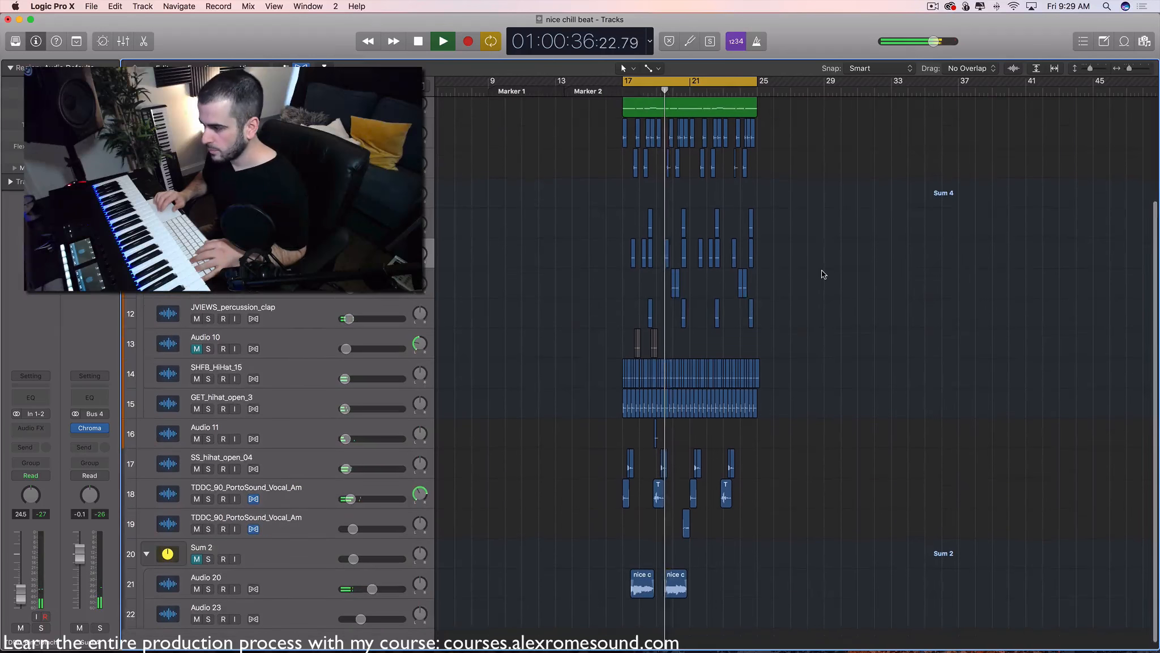
pyautogui.scroll(-1, 824, 275)
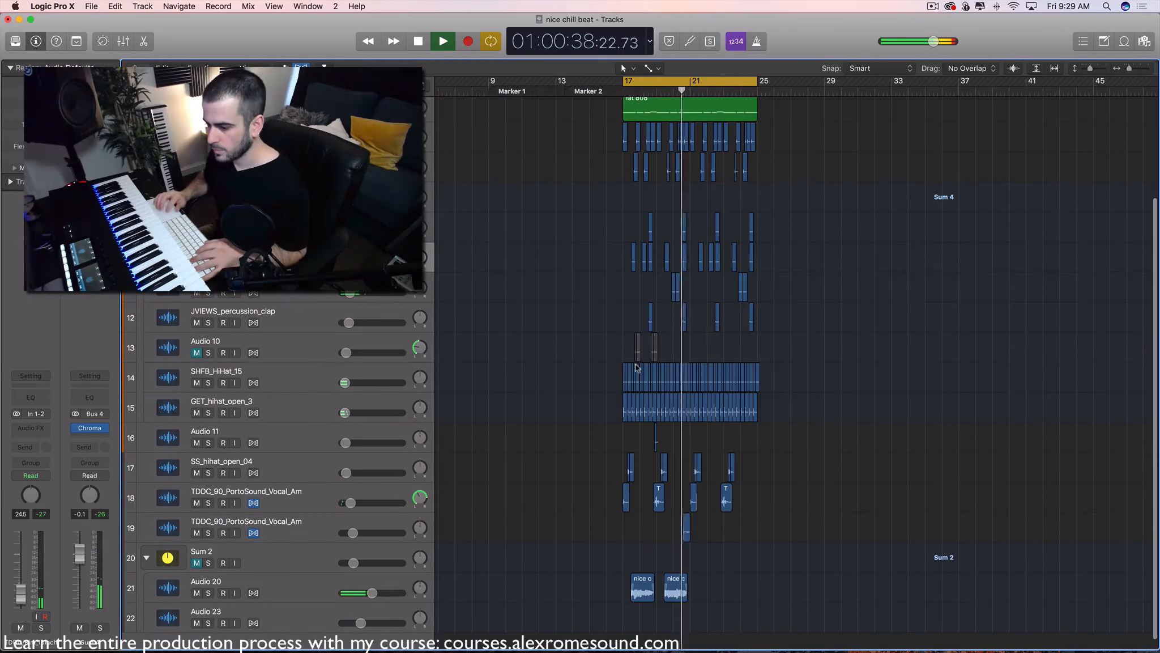
pyautogui.click(272, 196)
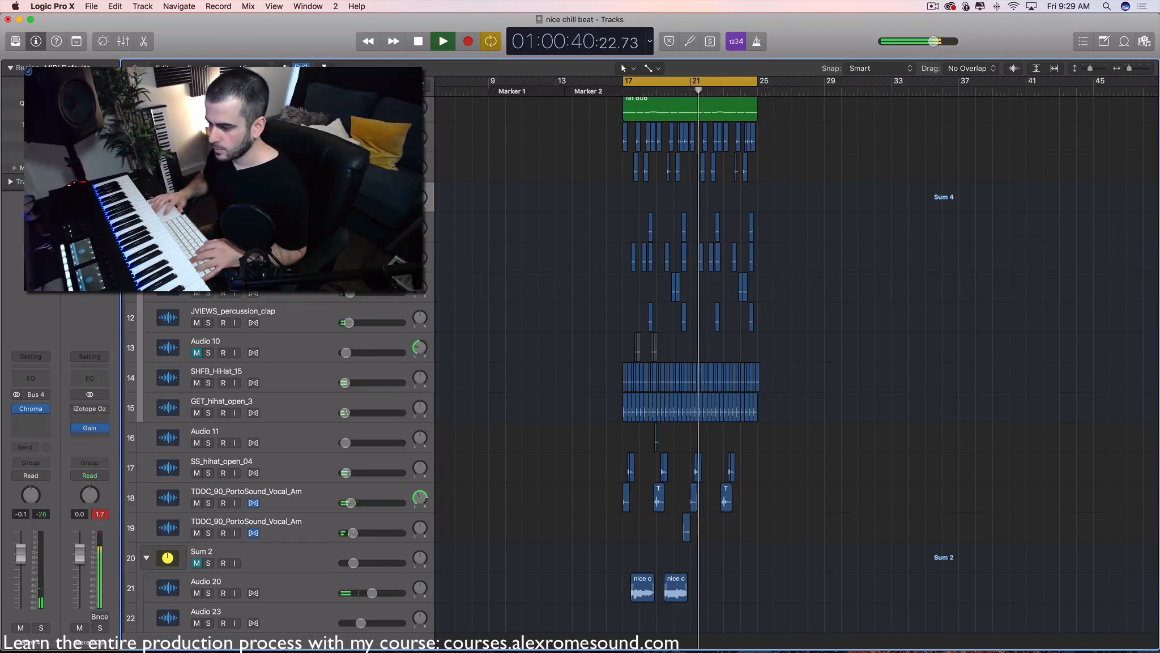
pyautogui.scroll(-2, 296, 400)
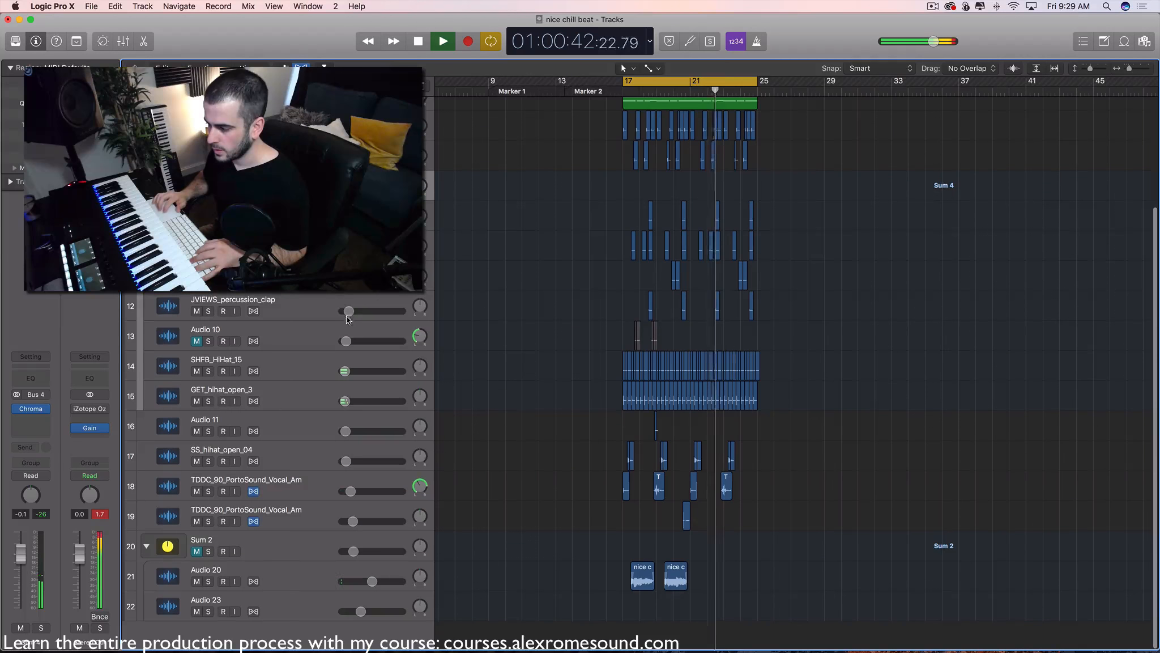
# - Move the SS_hihat_open_04 track into the Sum 4 stack directly above GET_hihat_open_3, and stop playback
pyautogui.click(282, 461)
pyautogui.moveTo(281, 461); pyautogui.dragTo(295, 377)
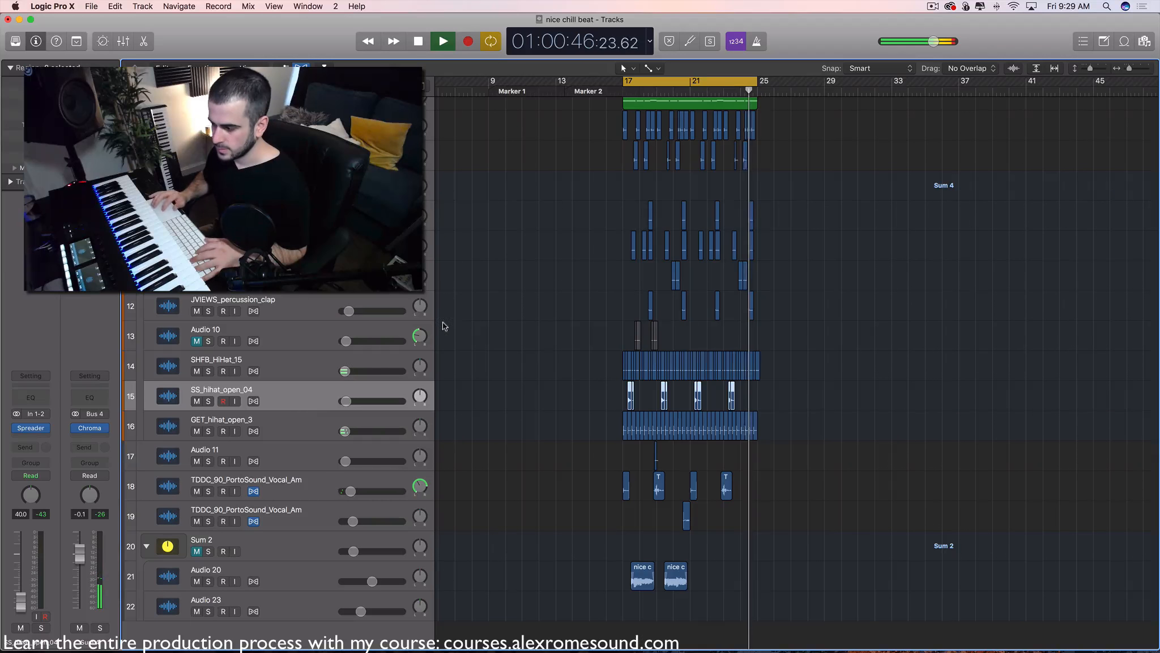
pyautogui.press('space')
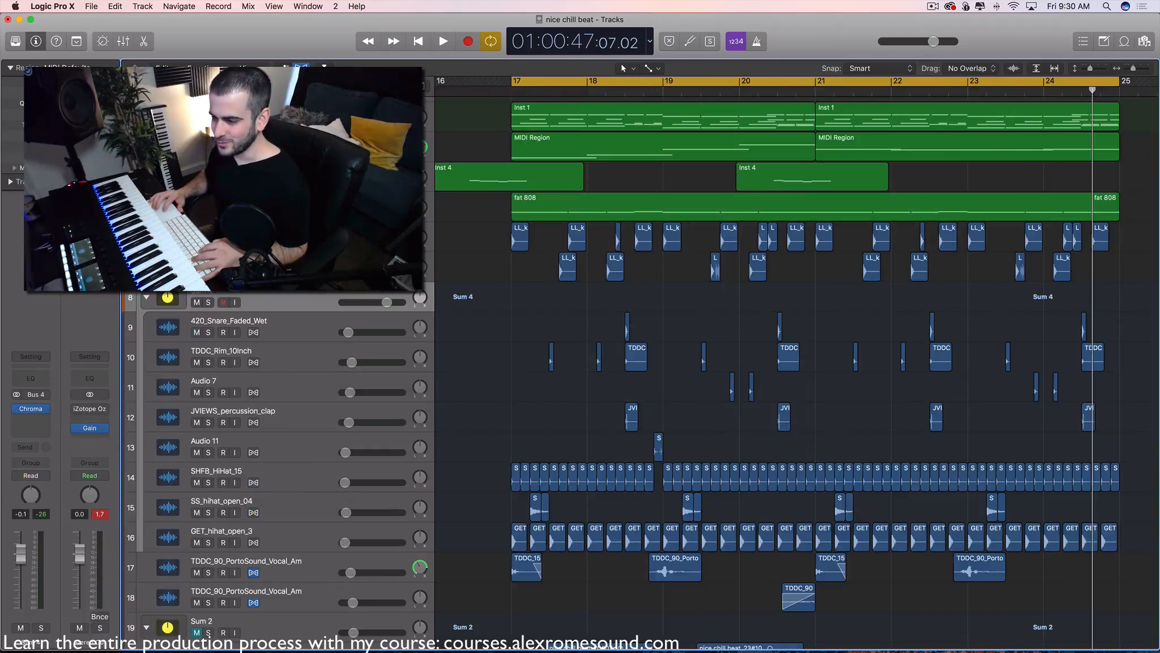
# - Solo the two kick tracks holding the LL_k regions and play them on their own
pyautogui.click(294, 237)
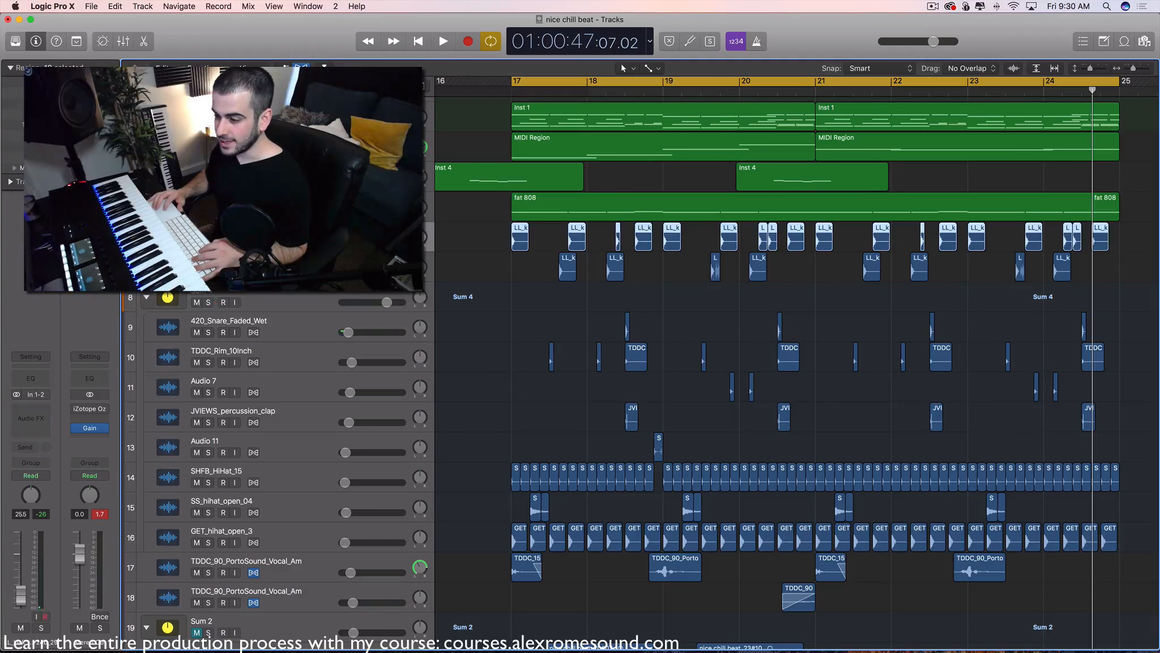
pyautogui.press('s')
pyautogui.press('space')
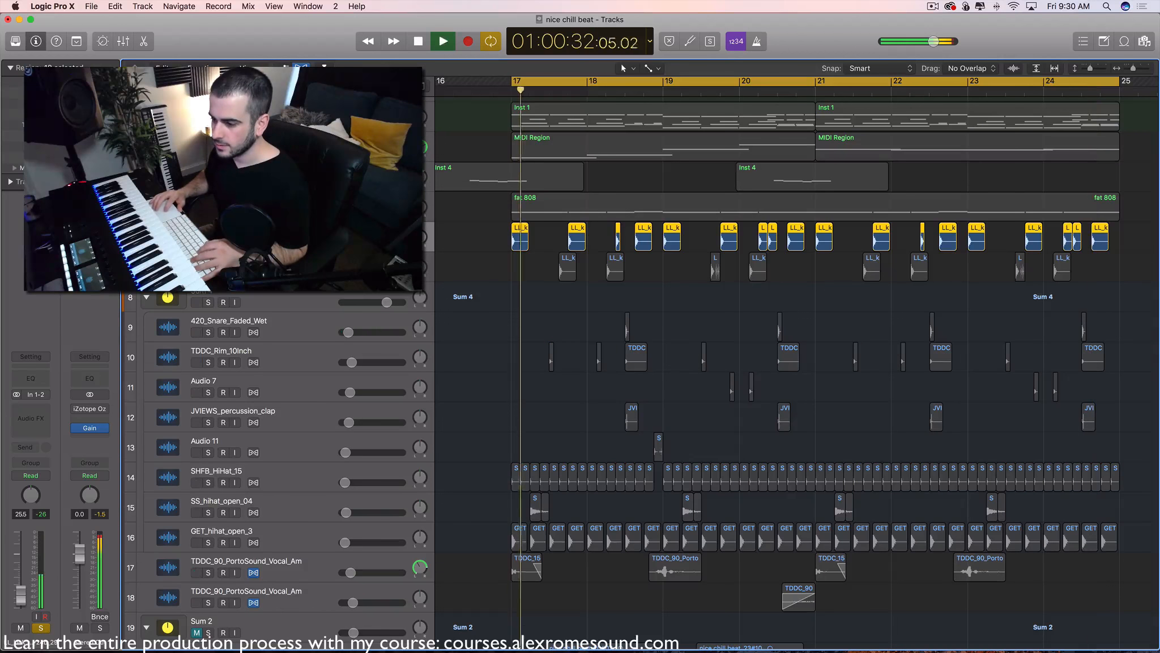
pyautogui.press('space')
# - Play the Sum 4 drum stack soloed together with the two kick tracks, and clear all the solos
pyautogui.click(208, 302)
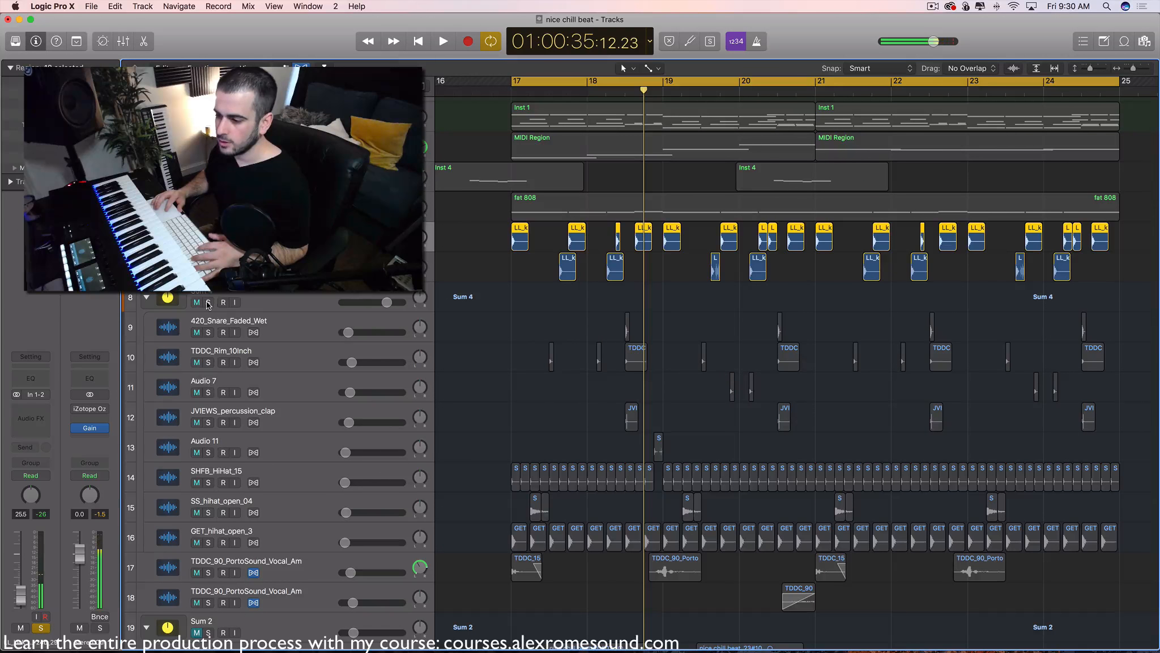
pyautogui.click(280, 294)
pyautogui.scroll(-1, 475, 304)
pyautogui.press('space')
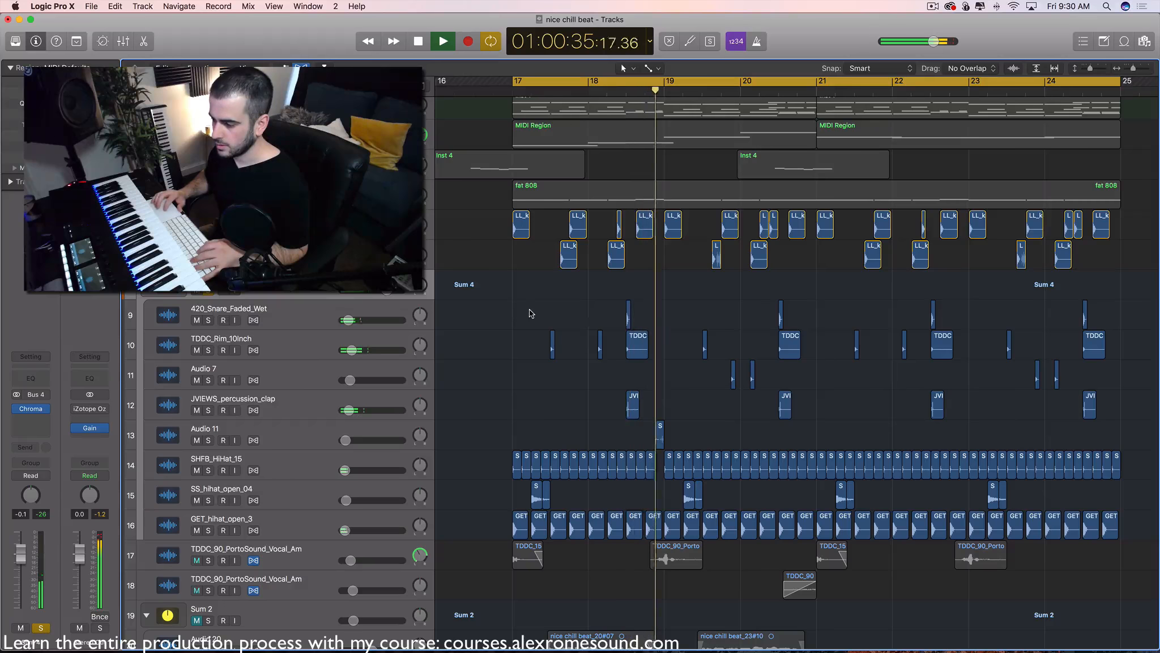
pyautogui.press('space')
pyautogui.scroll(-2, 579, 409)
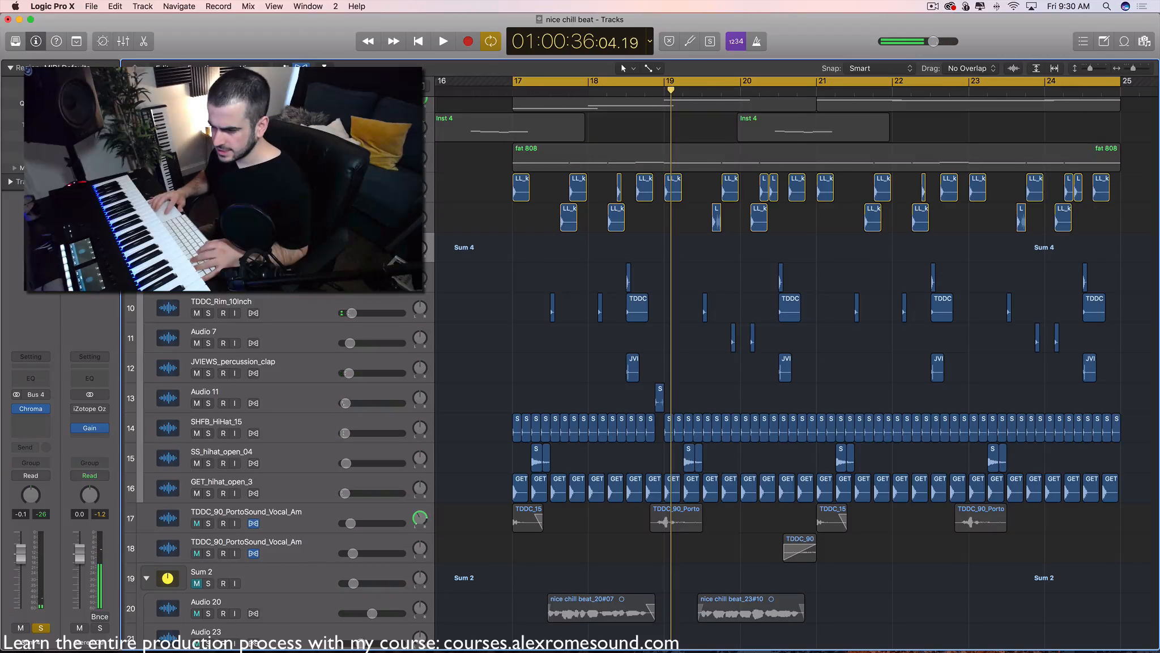
pyautogui.click(208, 223)
pyautogui.click(209, 193)
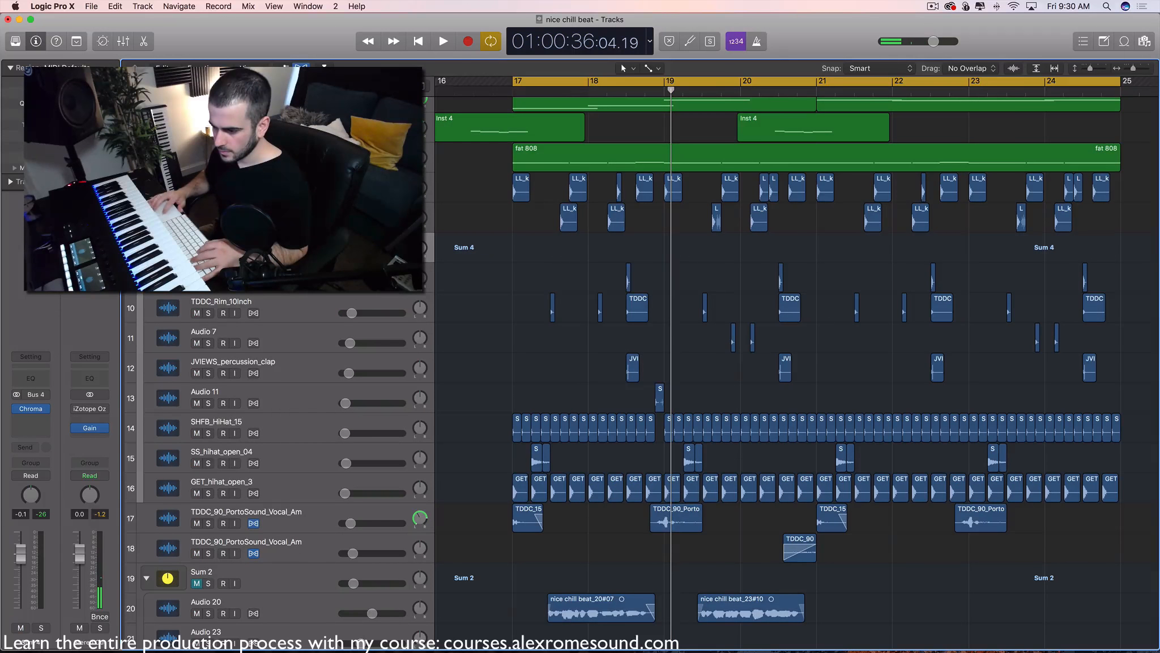
# - Audition the SHFB_HiHat_15 track in solo, and switch its solo off again
pyautogui.click(208, 433)
pyautogui.press('space')
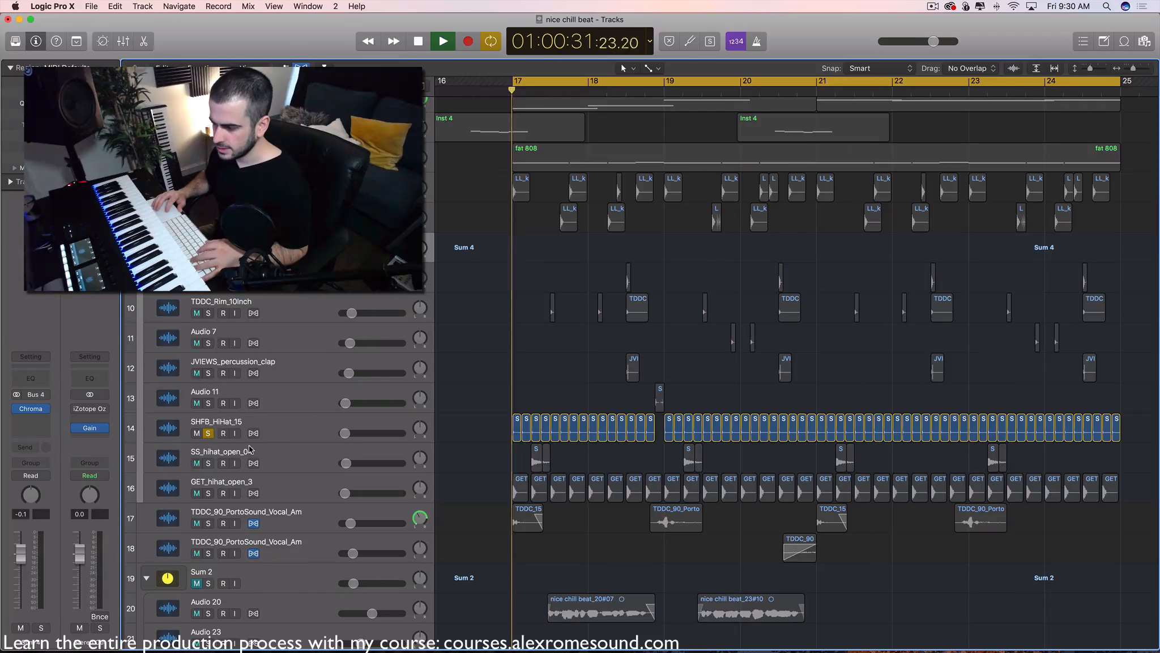
pyautogui.press('space')
pyautogui.click(209, 434)
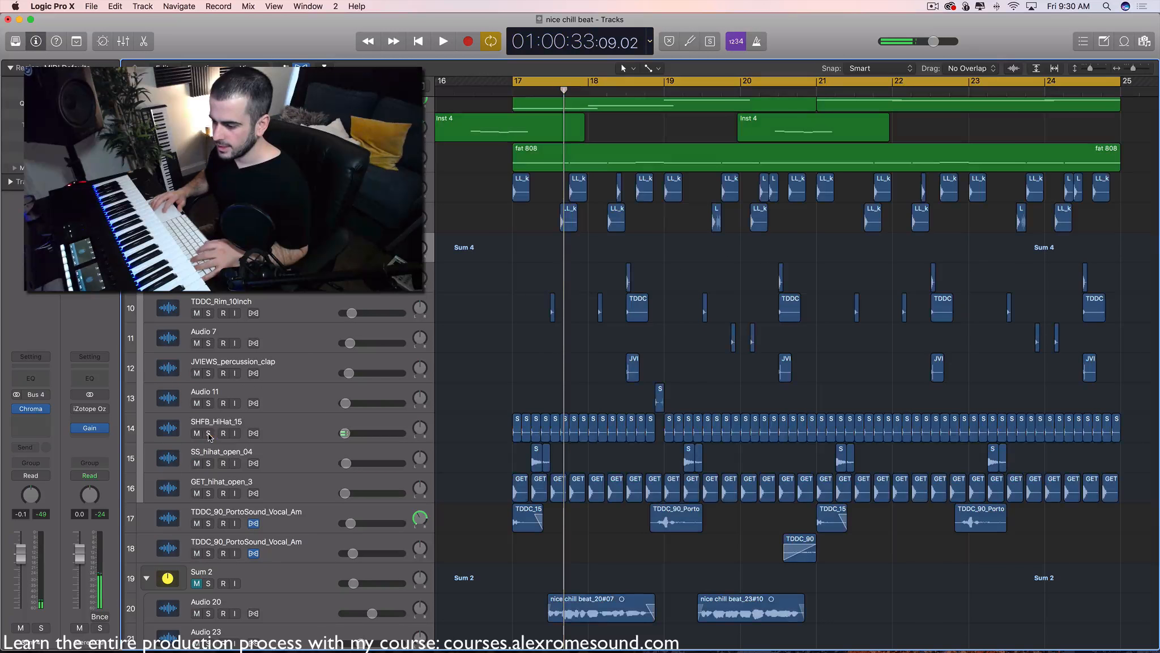
# - Audition the GET_hihat_open_3 track in solo, and switch its solo off again
pyautogui.click(209, 493)
pyautogui.press('space')
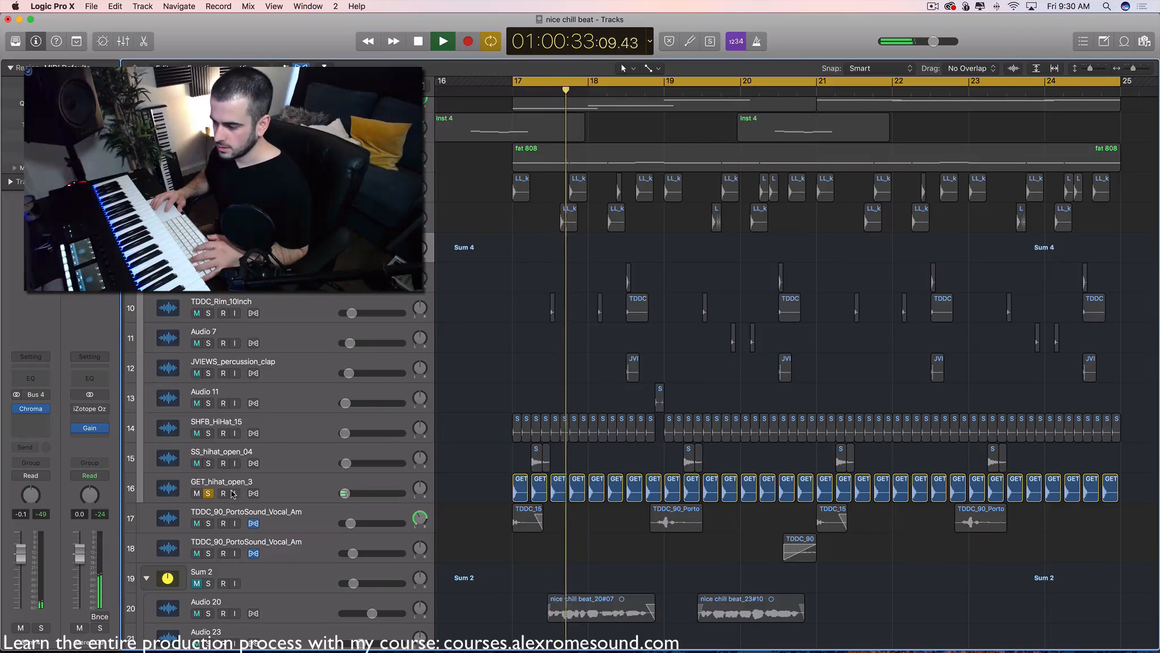
pyautogui.press('space')
pyautogui.click(209, 492)
# - Audition the SS_hihat_open_04 track in solo, and switch its solo off again
pyautogui.click(208, 463)
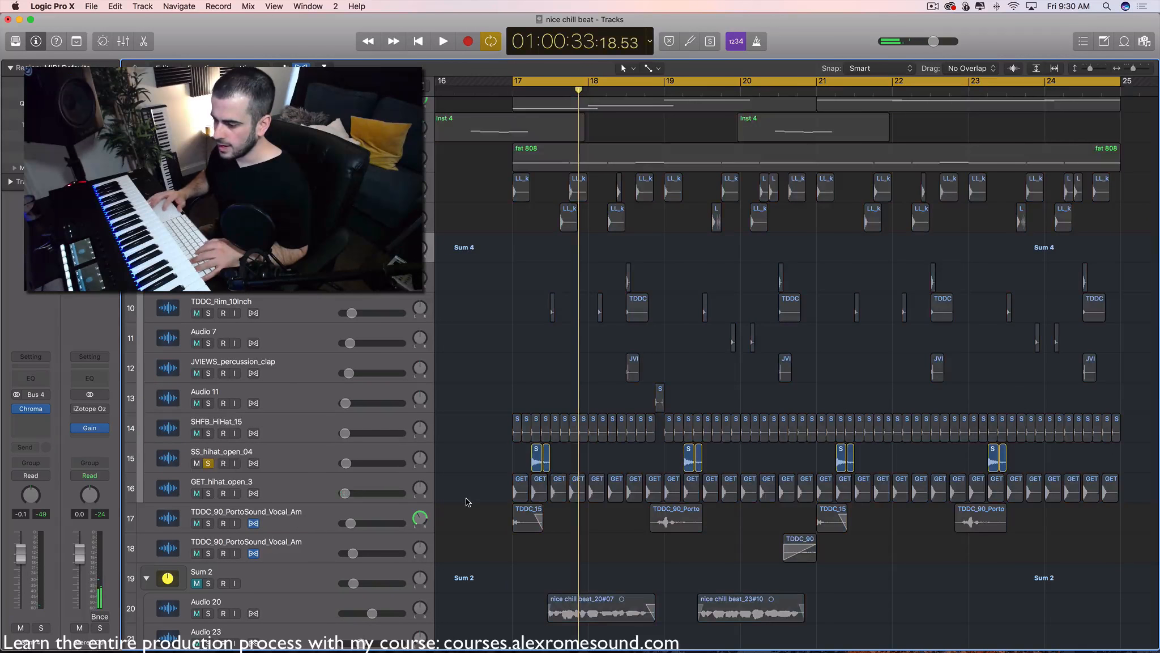
pyautogui.press('space')
pyautogui.press('space')
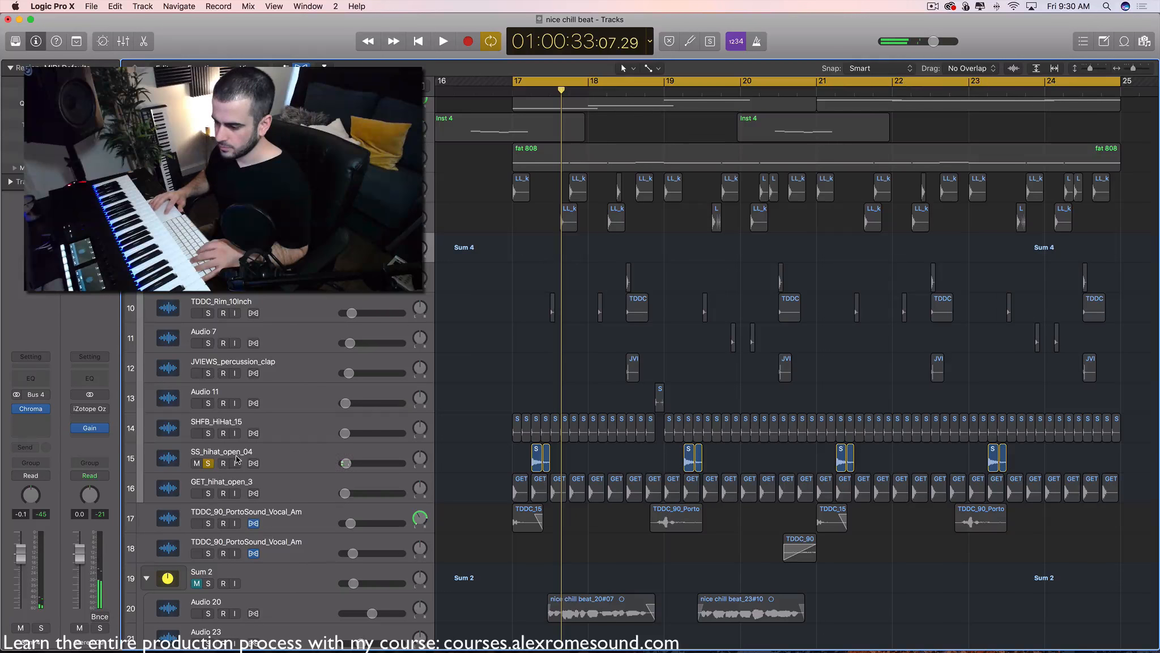
pyautogui.click(204, 463)
# - Select all snare, rim, Audio 7 and clap regions on tracks 9 to 12 between bars 17 and 25
pyautogui.scroll(1, 546, 325)
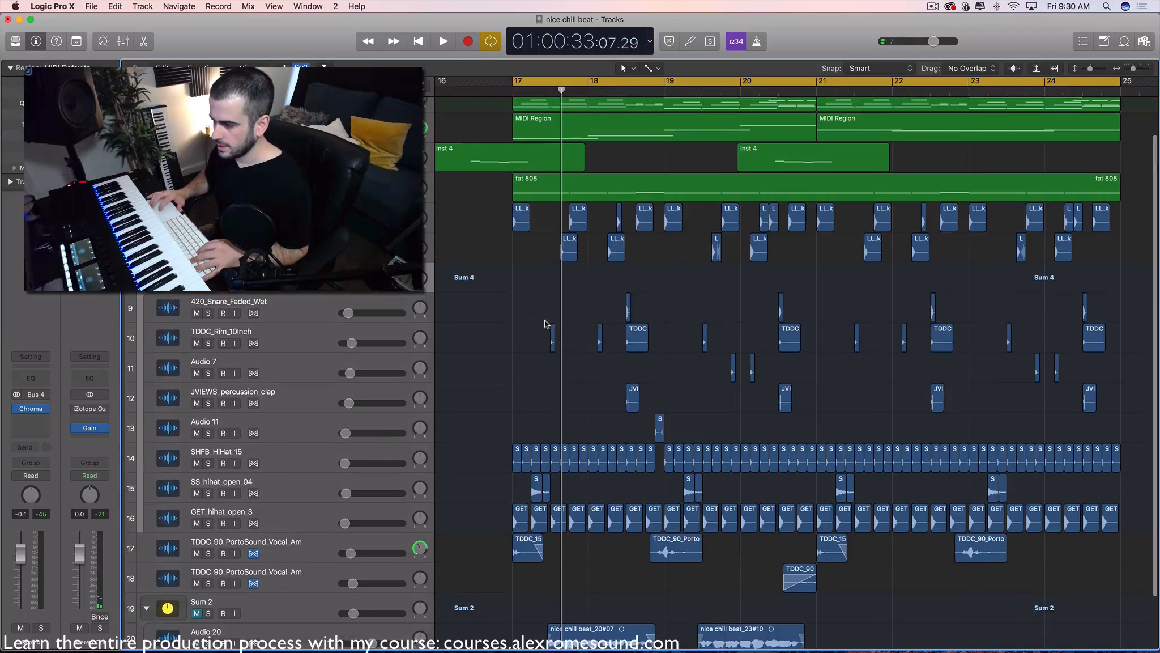
pyautogui.moveTo(688, 322); pyautogui.dragTo(1105, 405)
pyautogui.scroll(1, 838, 378)
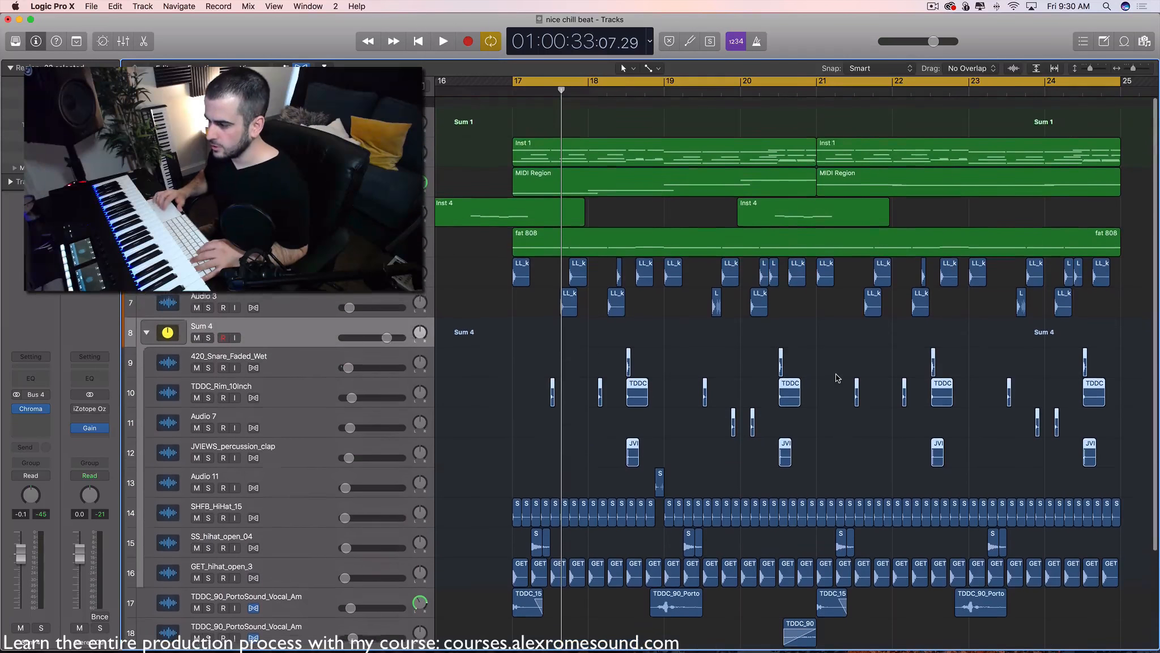
# - Audition the Inst 1 chord track in solo, and switch its solo off again
pyautogui.hscroll(1, 838, 377)
pyautogui.click(374, 139)
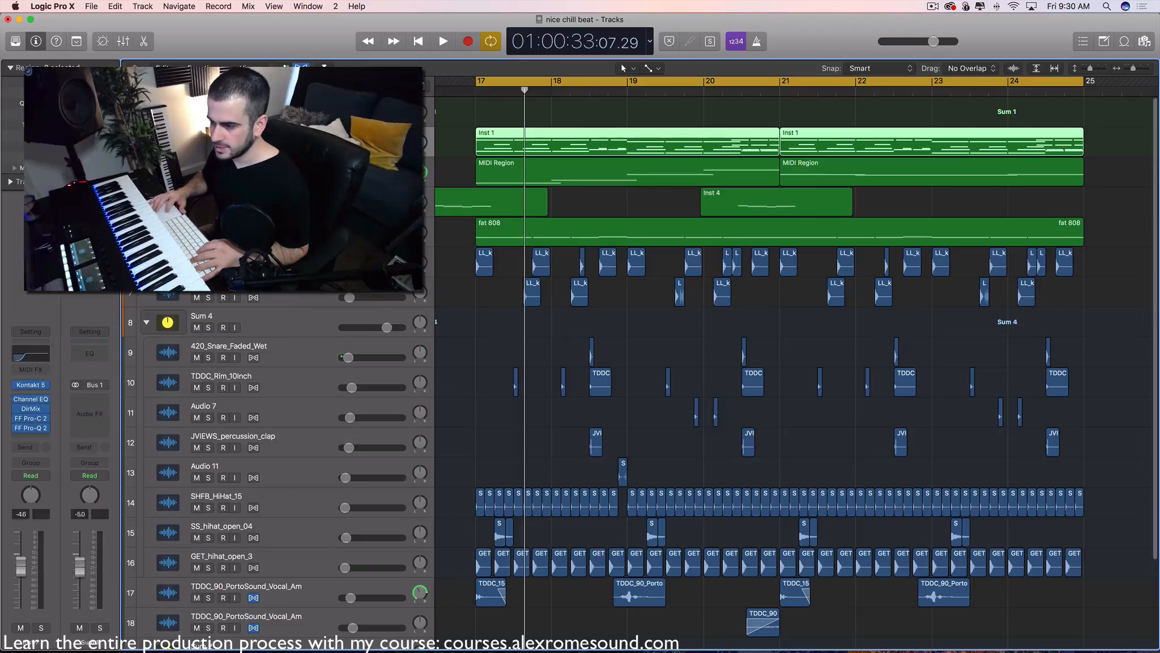
pyautogui.press('s')
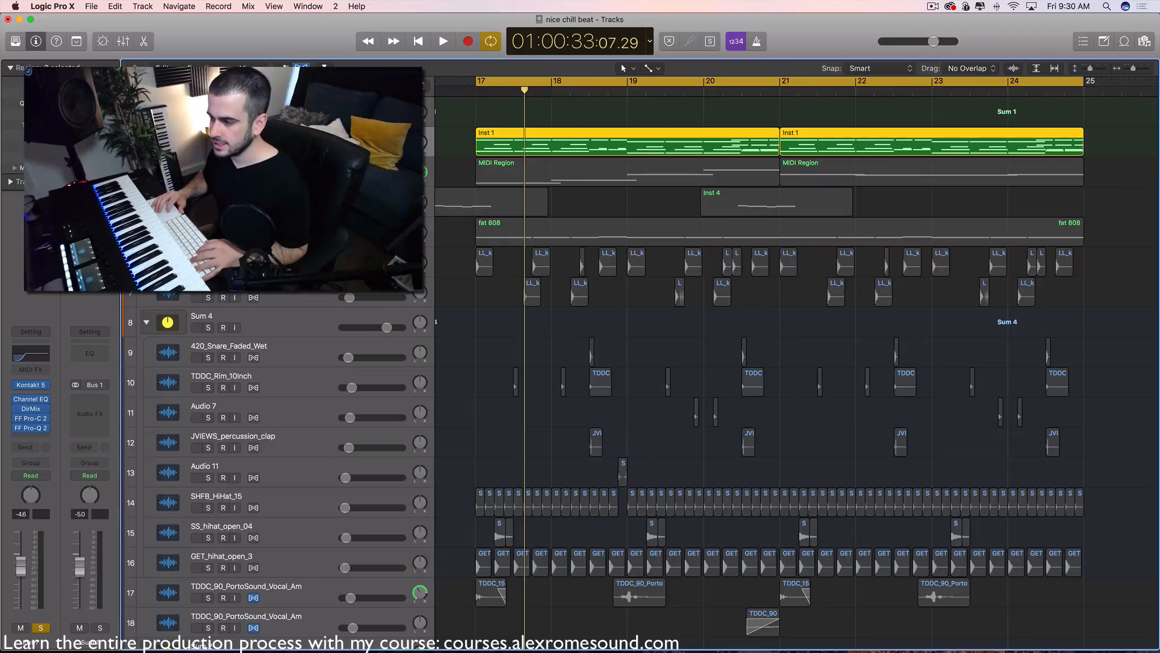
pyautogui.press('space')
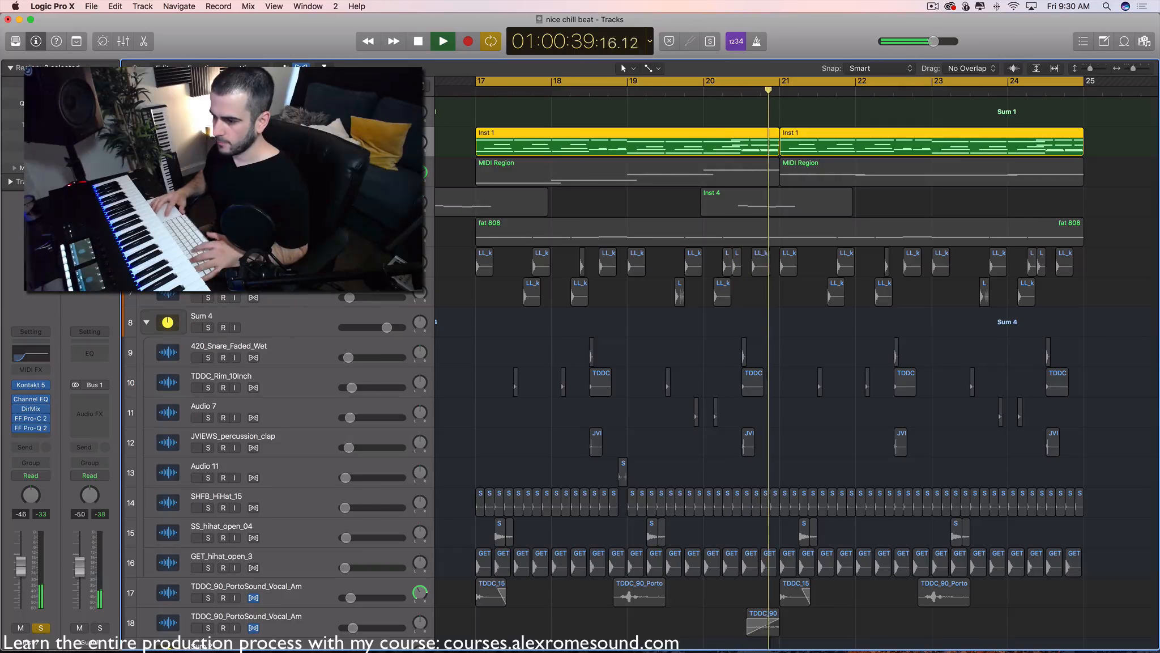
pyautogui.press('space')
pyautogui.press('super+a')
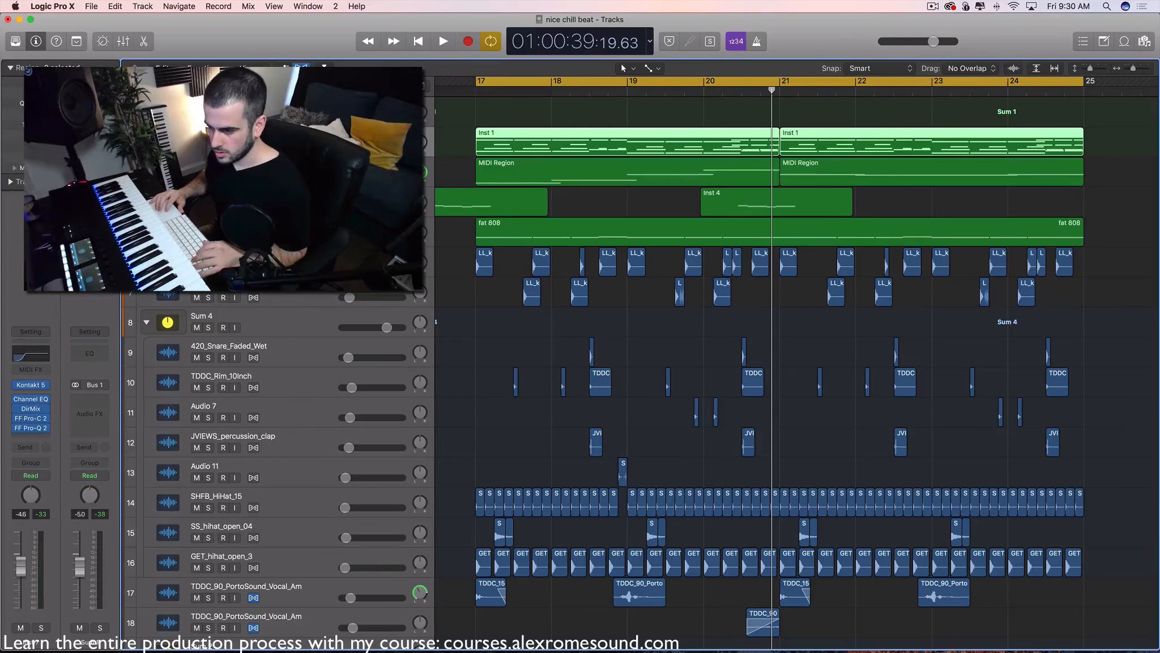
# - Audition the Serum track with the MIDI Region clips below Inst 1 in solo, and switch its solo off
pyautogui.press('Down')
pyautogui.press('s')
pyautogui.press('space')
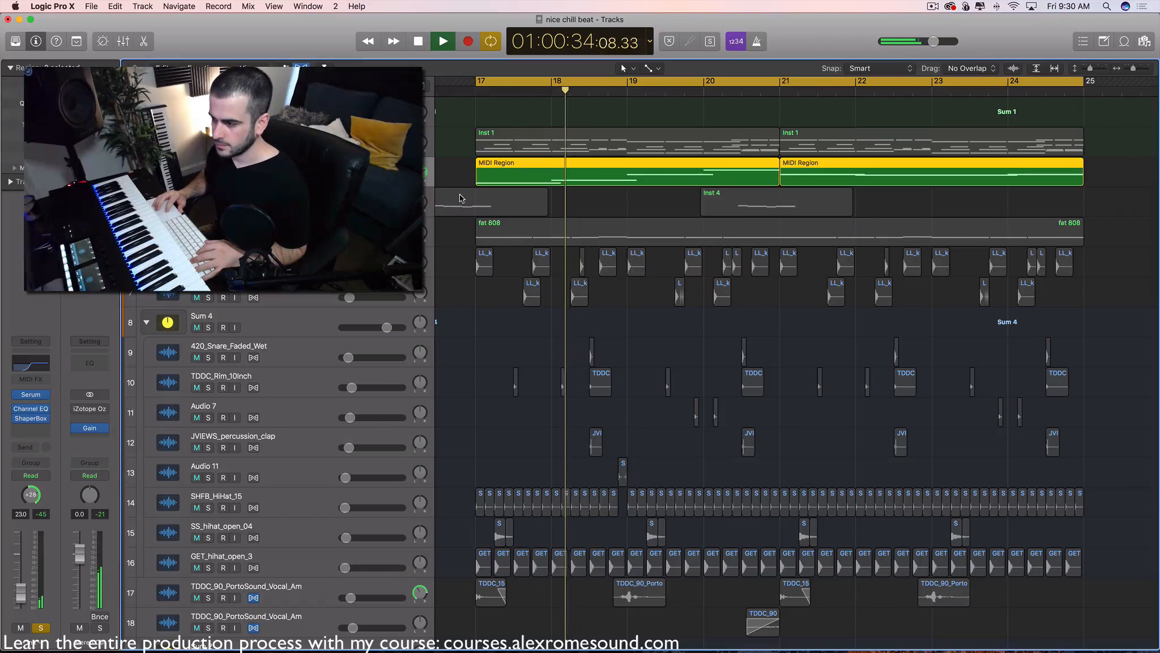
pyautogui.click(488, 180)
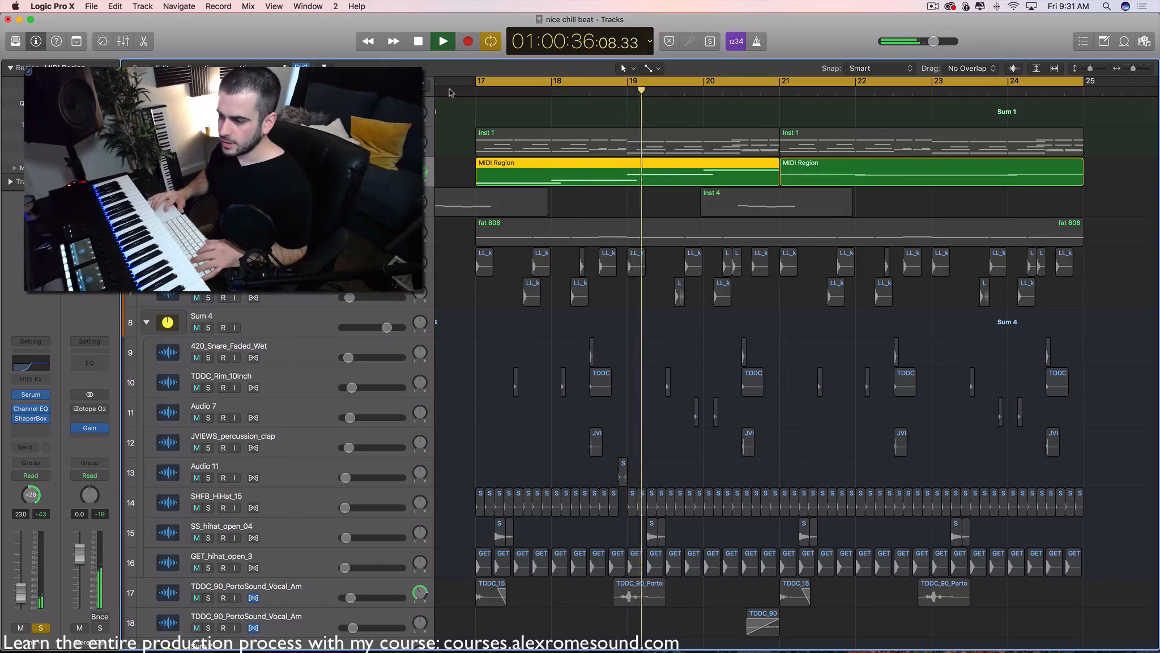
pyautogui.press('space')
pyautogui.press('s')
# - Cycle from about bar 16.5 to bar 18.4 and audition the Inst 4 track in solo over that range
pyautogui.hscroll(-2, 544, 195)
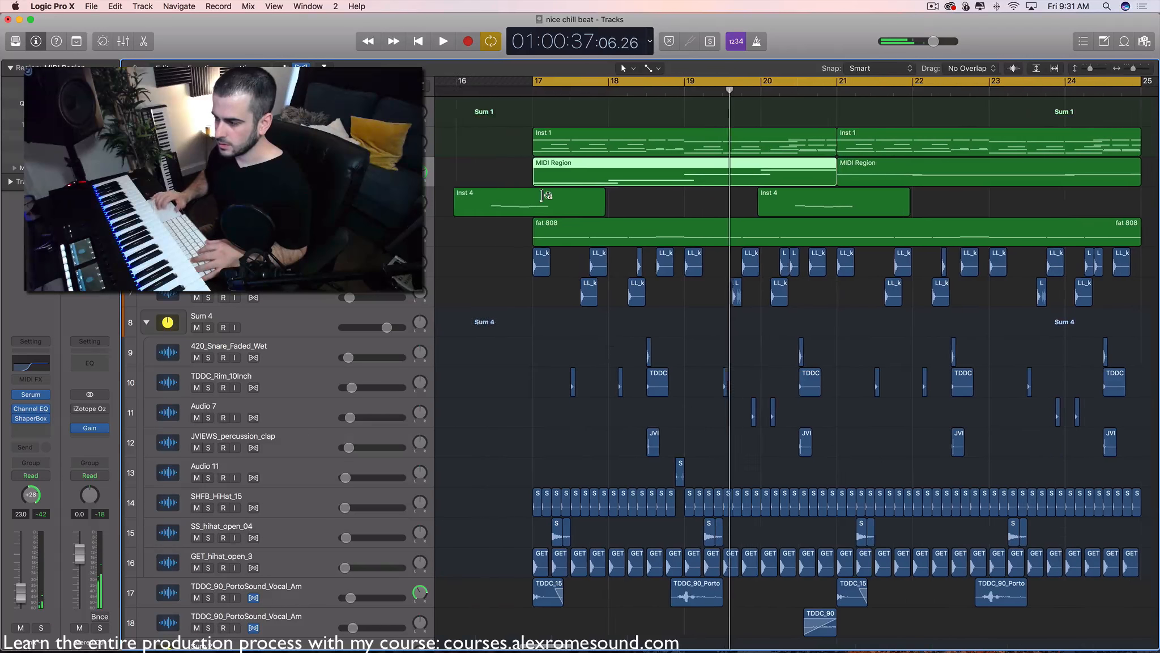
pyautogui.hscroll(-1, 545, 195)
pyautogui.moveTo(503, 81); pyautogui.dragTo(649, 83)
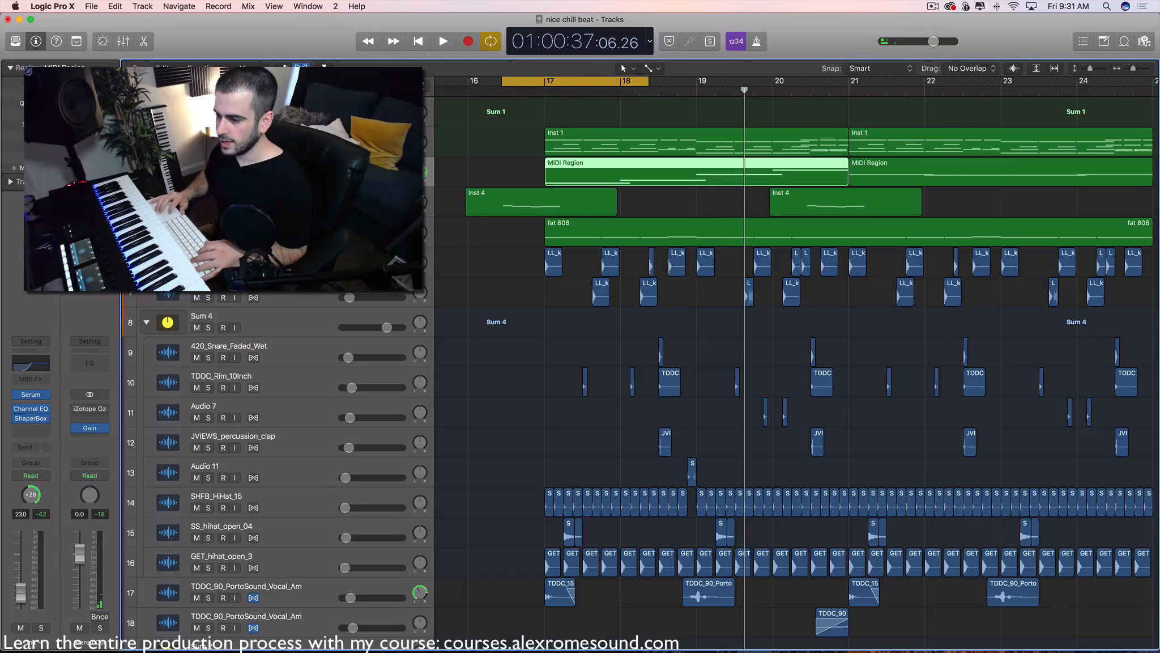
pyautogui.press('Down')
pyautogui.press('s')
pyautogui.press('space')
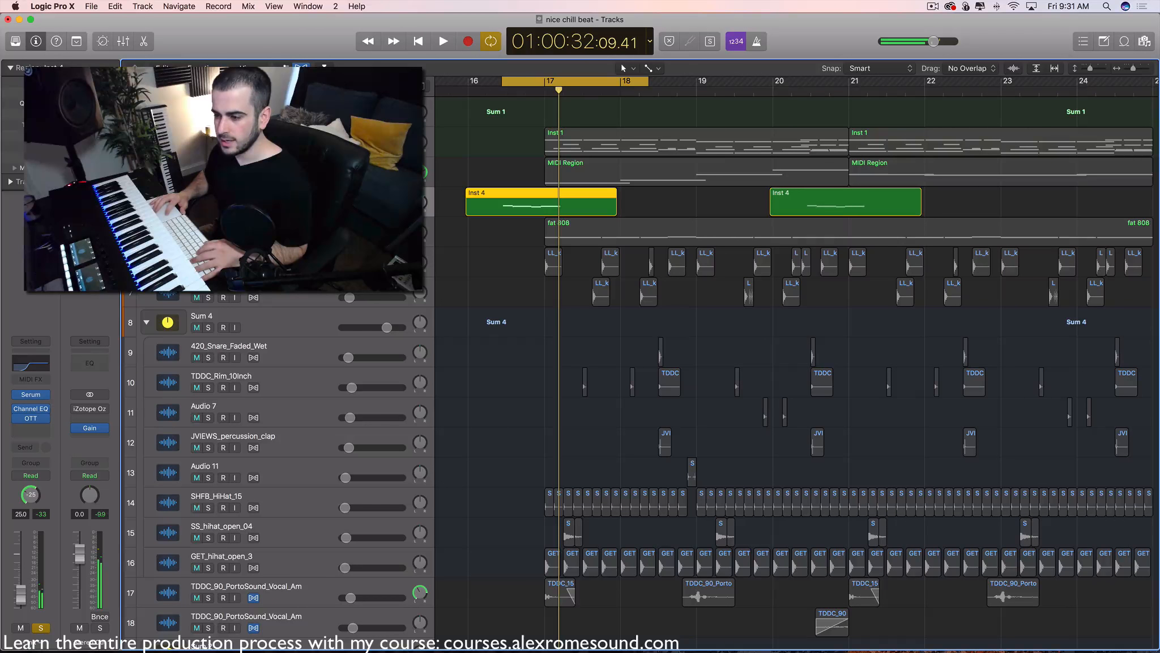
pyautogui.press('s')
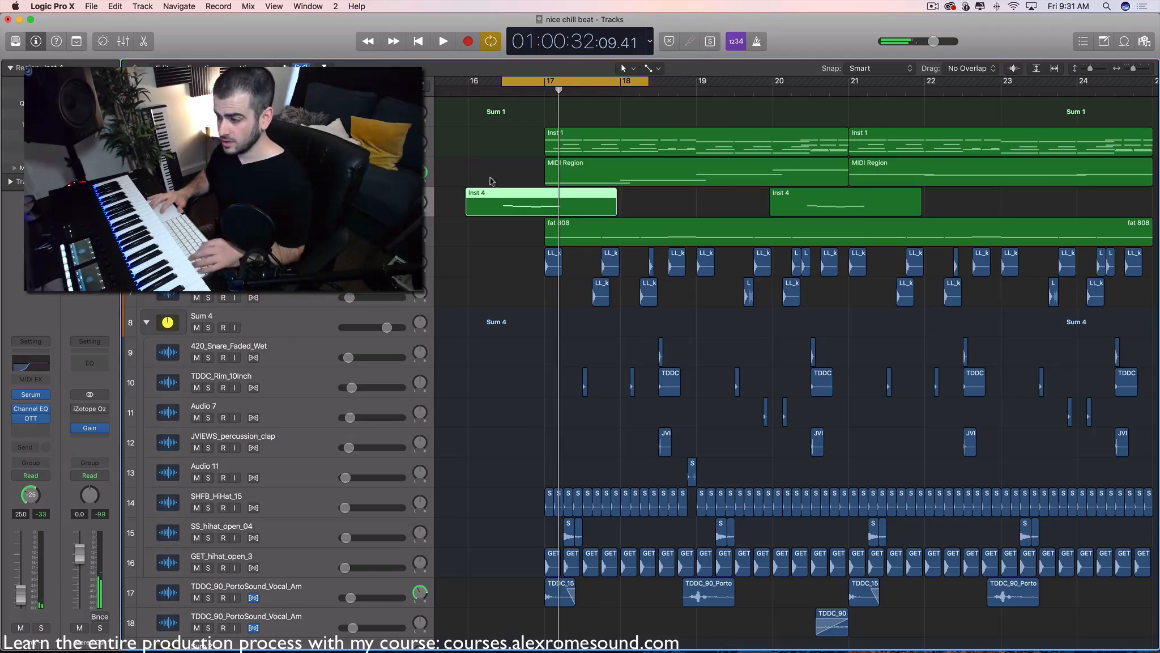
# - Set the cycle range from bar 17 to about bar 23.3
pyautogui.scroll(-1, 506, 236)
pyautogui.scroll(-1, 506, 237)
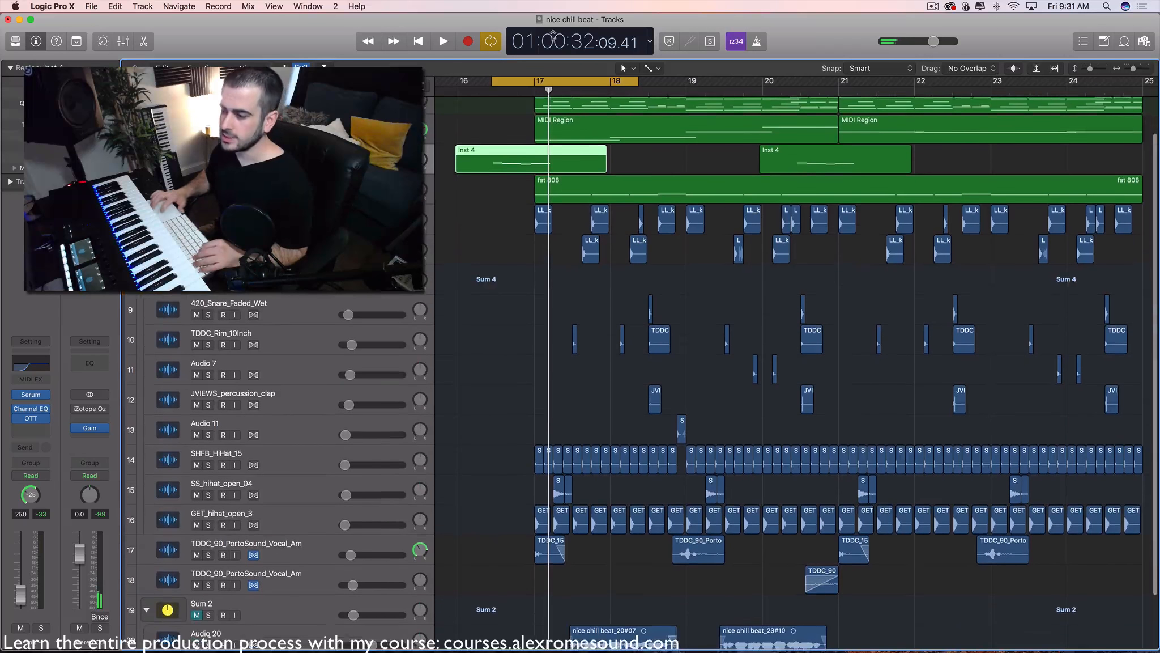
pyautogui.moveTo(531, 81); pyautogui.dragTo(1015, 85)
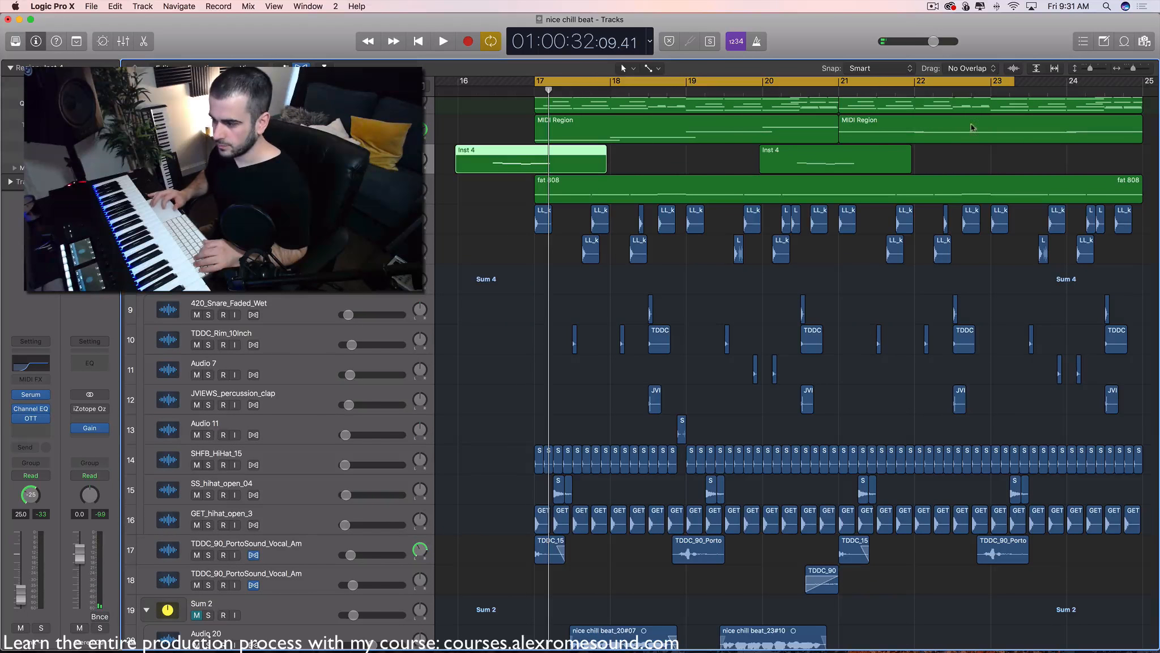
# - Audition the fat 808 bass track in solo, and switch its solo off again
pyautogui.press('Down')
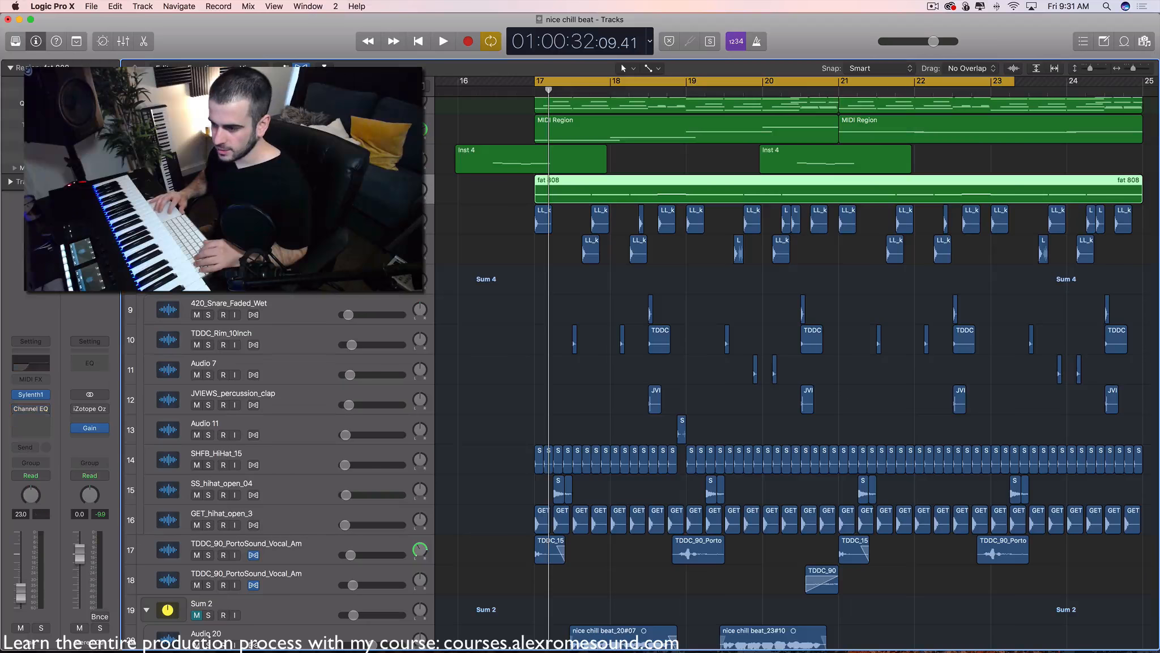
pyautogui.press('s')
pyautogui.press('space')
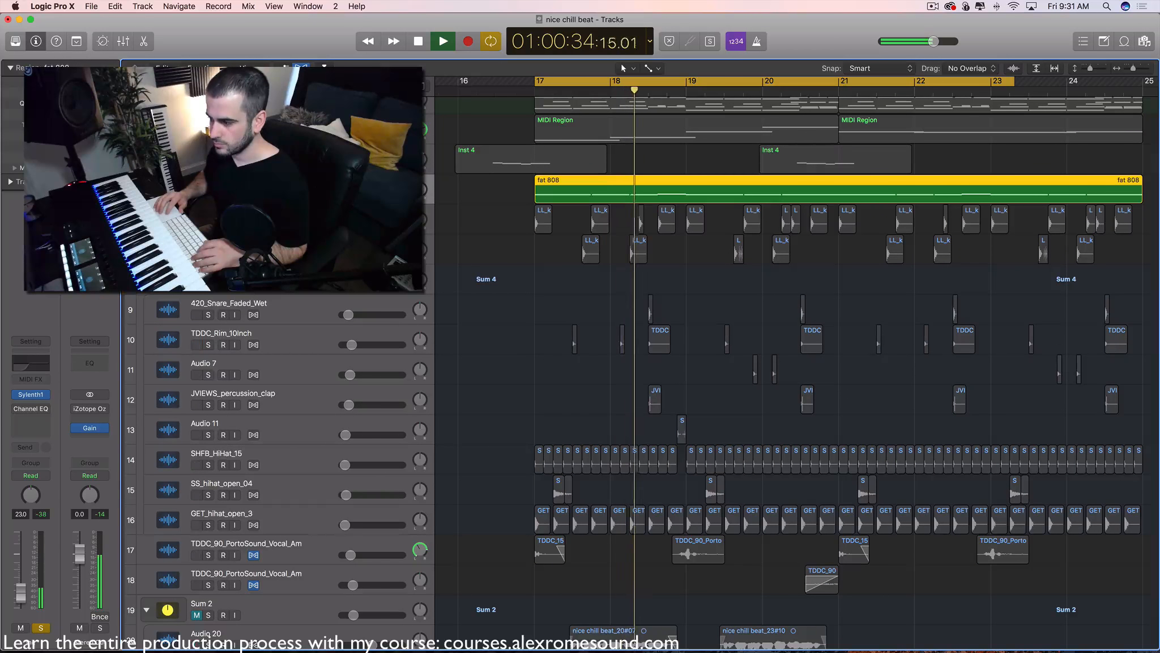
pyautogui.press('space')
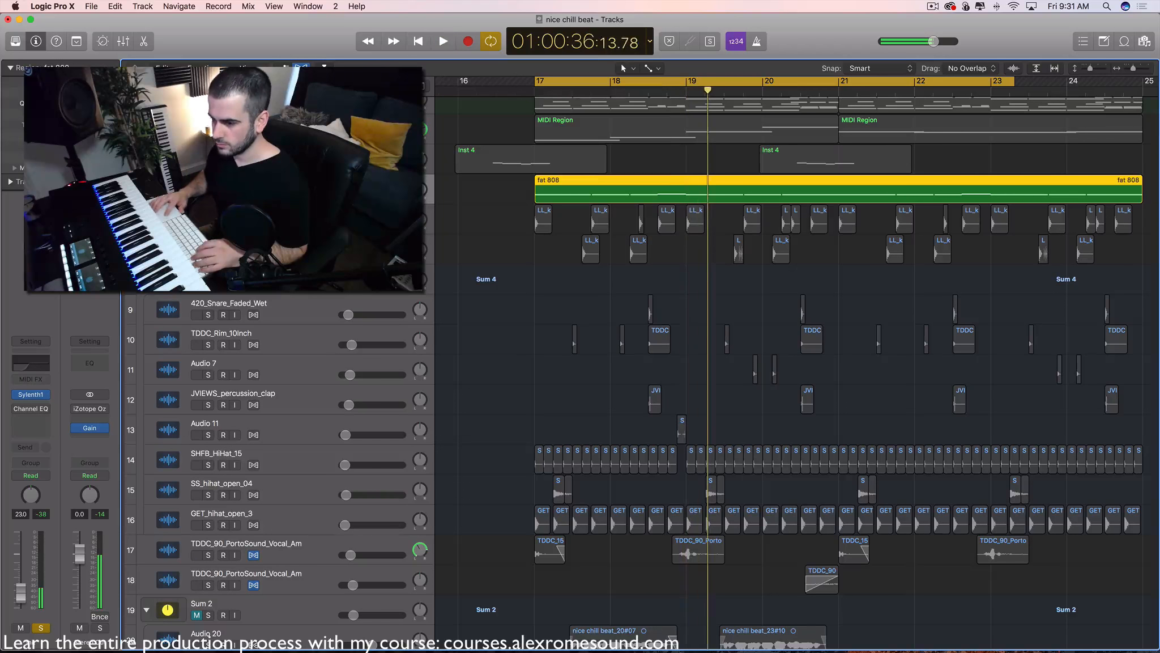
pyautogui.press('s')
pyautogui.scroll(-3, 554, 338)
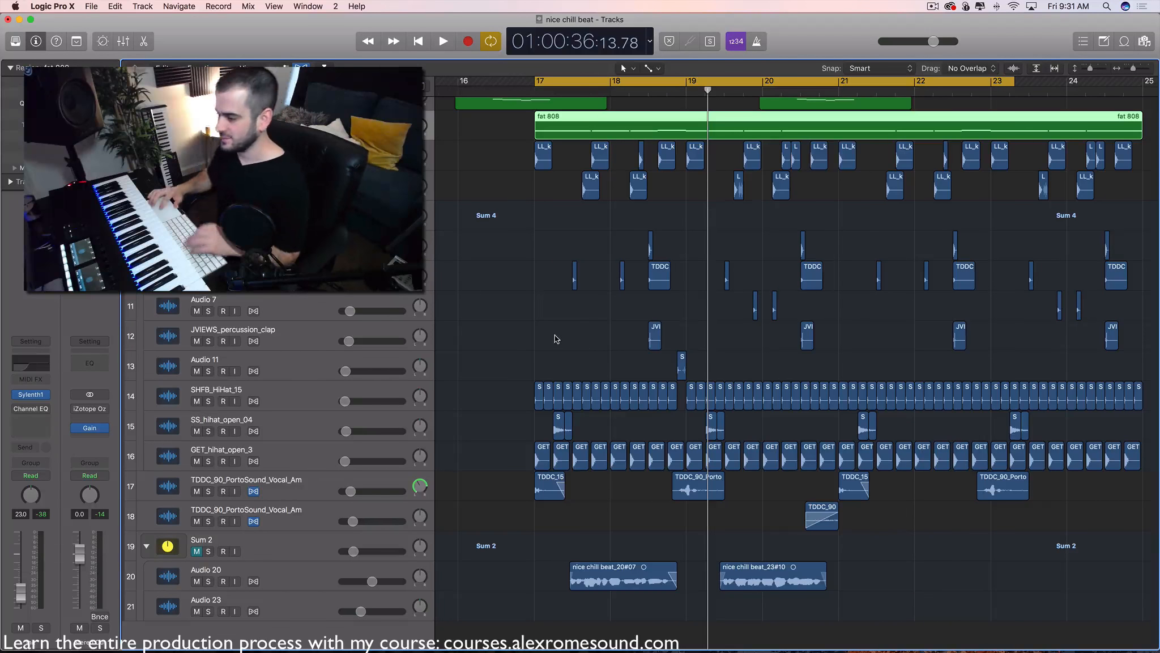
# - Extend the end of the cycle range to about bar 29
pyautogui.scroll(5, 686, 363)
pyautogui.press('super+Left')
pyautogui.press('super+Left')
pyautogui.scroll(-5, 691, 319)
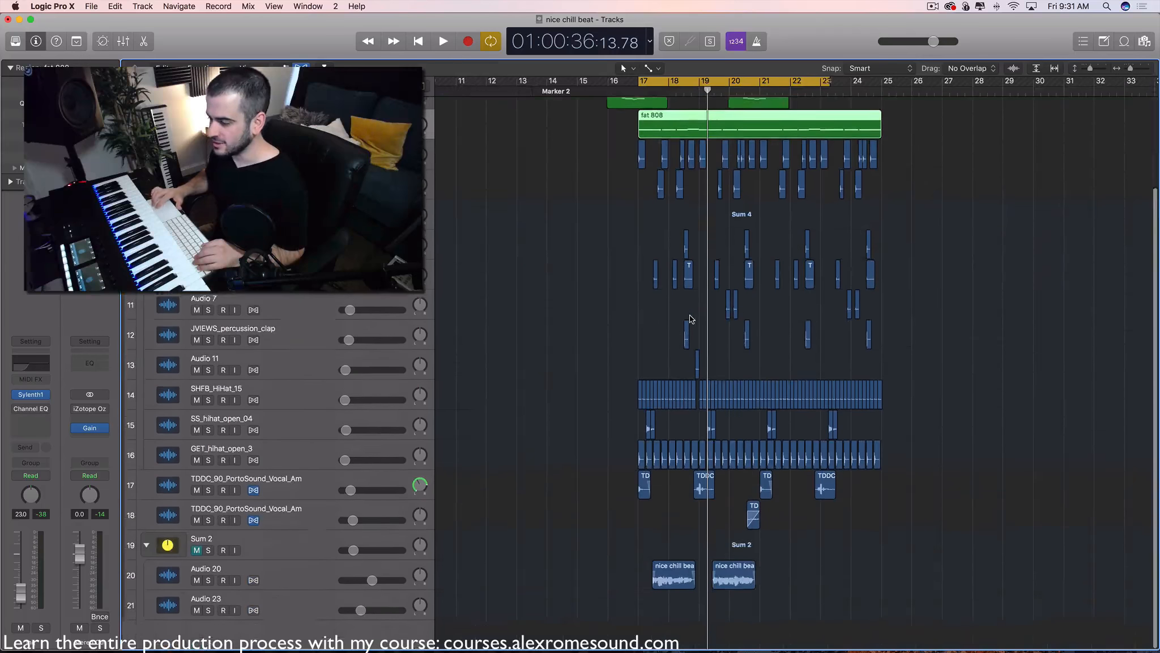
pyautogui.scroll(5, 690, 319)
pyautogui.hscroll(3, 748, 310)
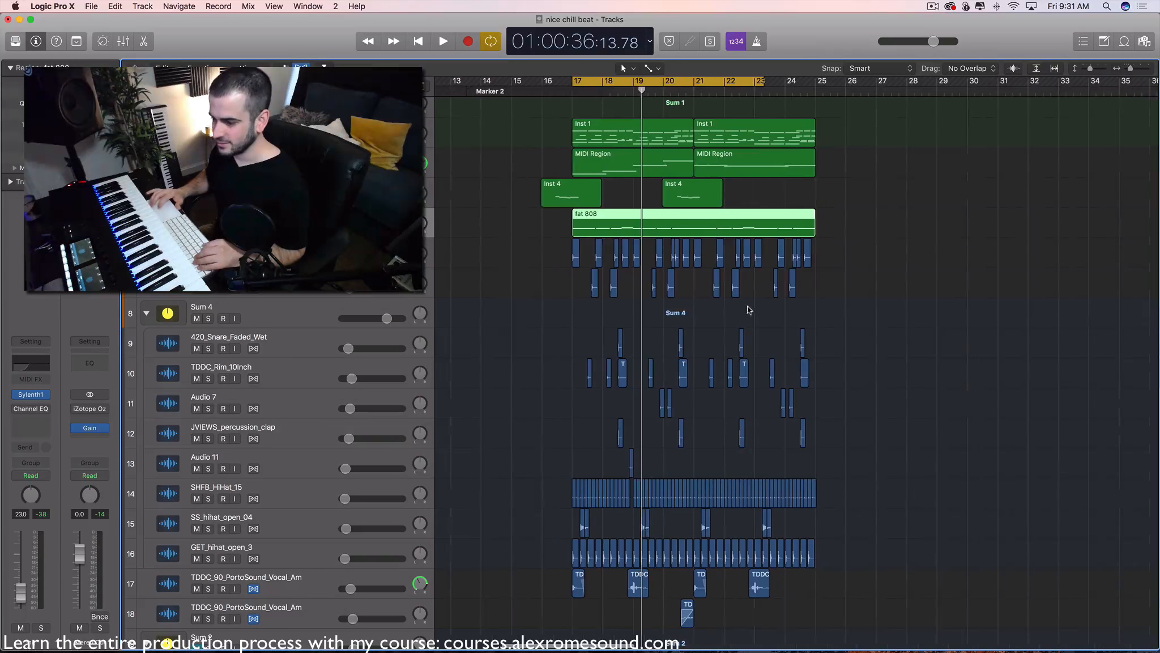
pyautogui.click(748, 310)
pyautogui.scroll(3, 785, 318)
pyautogui.scroll(-2, 784, 317)
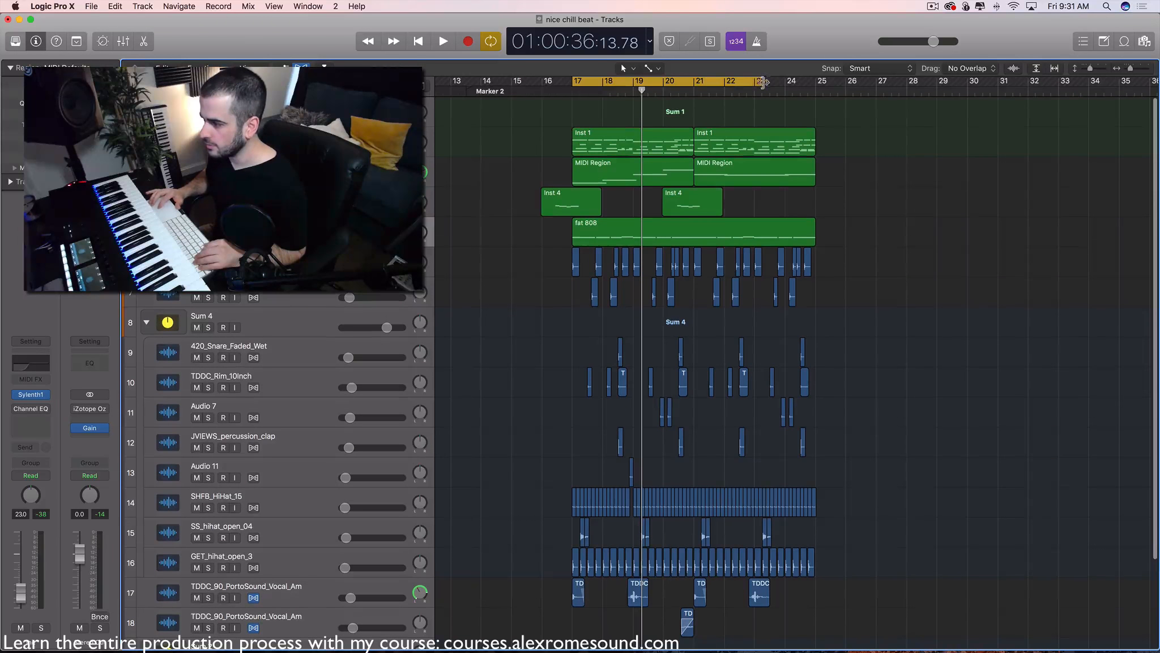
pyautogui.moveTo(763, 82); pyautogui.dragTo(944, 82)
pyautogui.scroll(-3, 860, 272)
pyautogui.scroll(3, 859, 272)
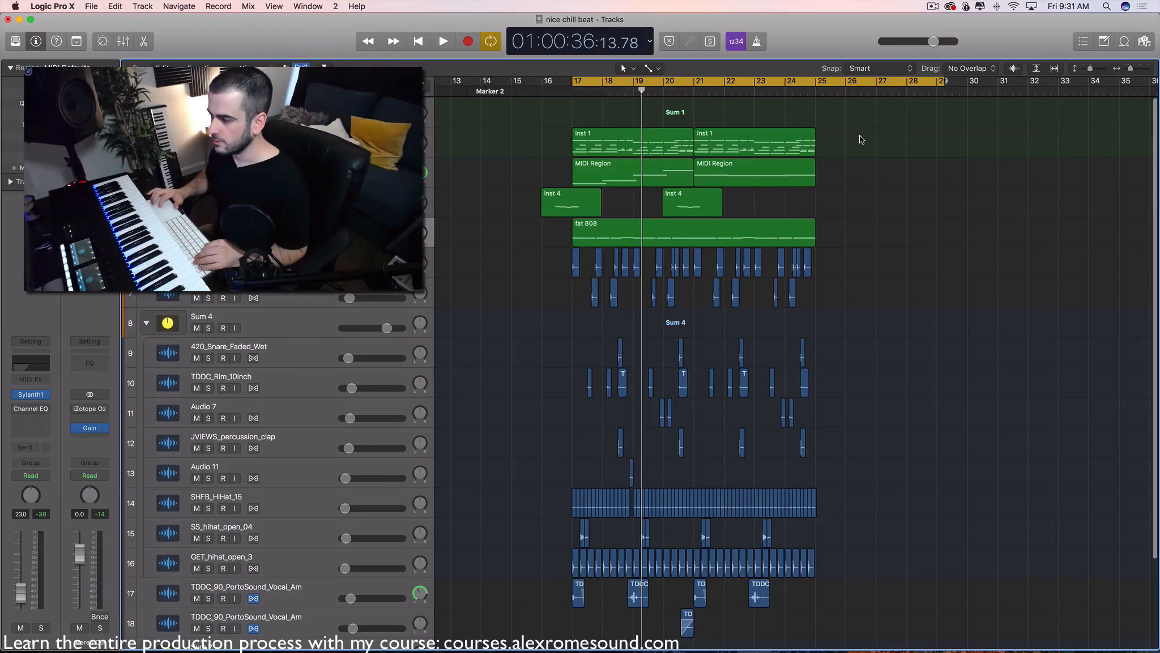
# - Copy the two Inst 1 chord regions from bar 17 to bar 1, and clear the selection
pyautogui.moveTo(861, 139); pyautogui.dragTo(453, 152)
pyautogui.press('super+Left')
pyautogui.press('super+Left')
pyautogui.hscroll(-5, 617, 142)
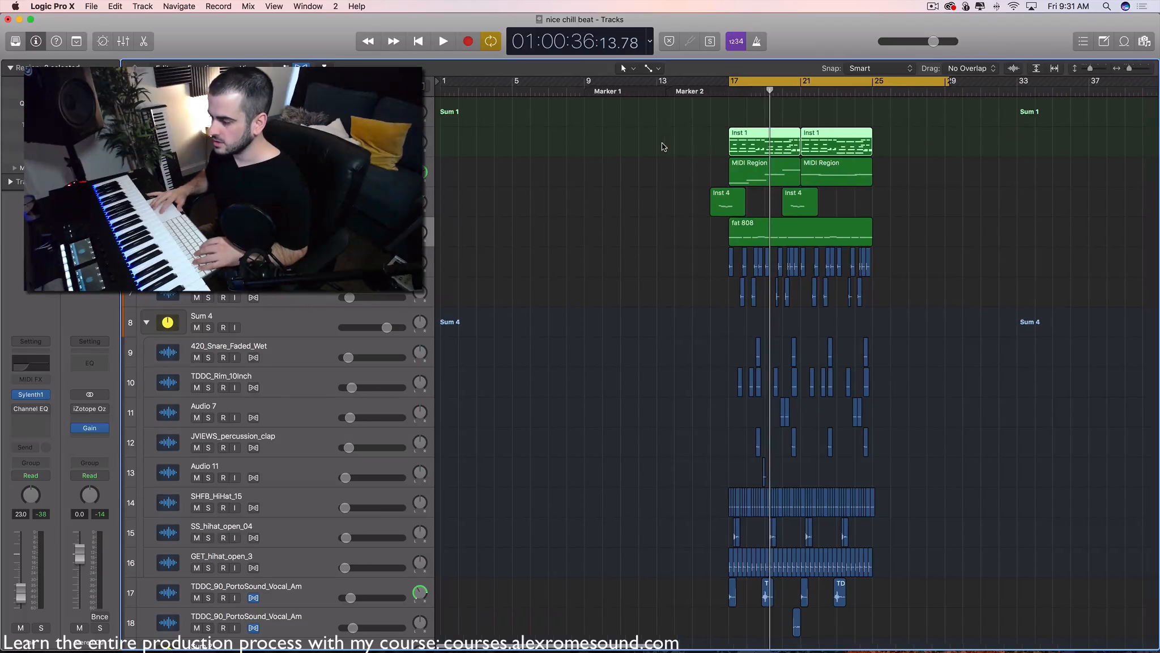
pyautogui.moveTo(822, 141); pyautogui.dragTo(533, 141)
pyautogui.click(625, 136)
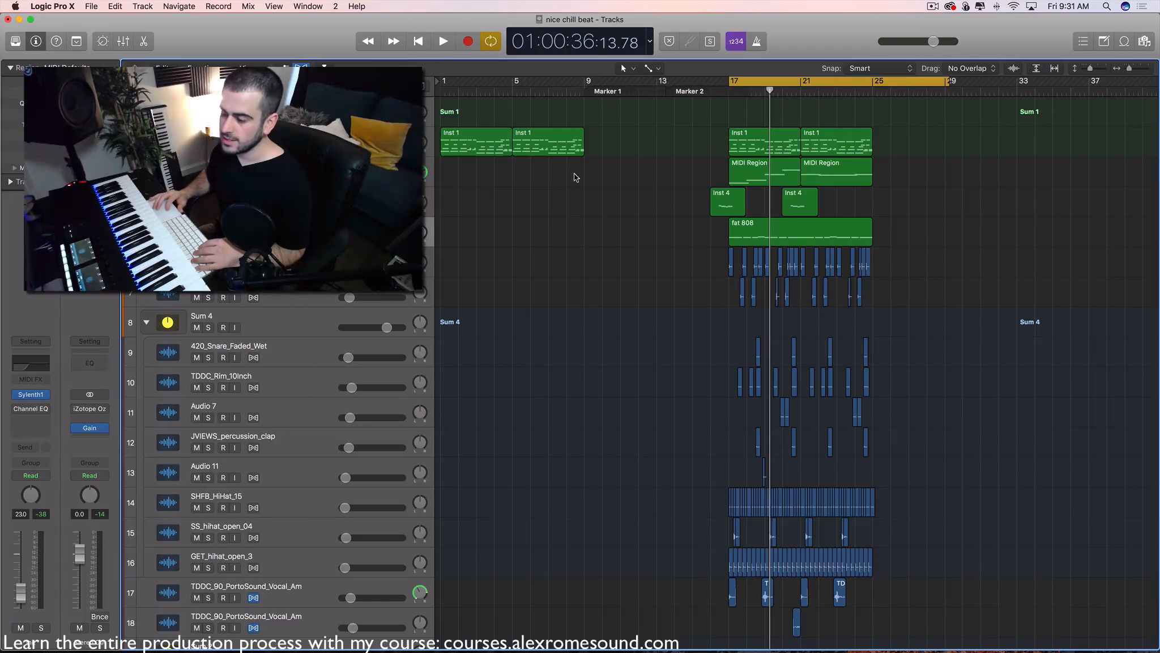
pyautogui.moveTo(592, 153); pyautogui.dragTo(483, 146)
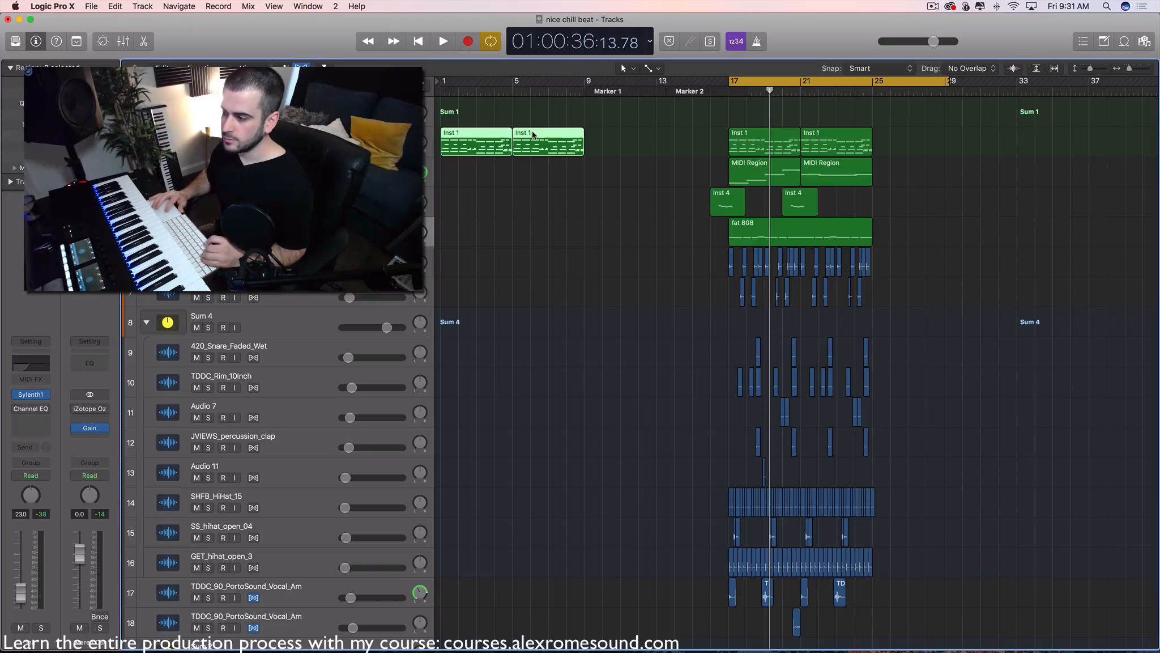
pyautogui.click(599, 122)
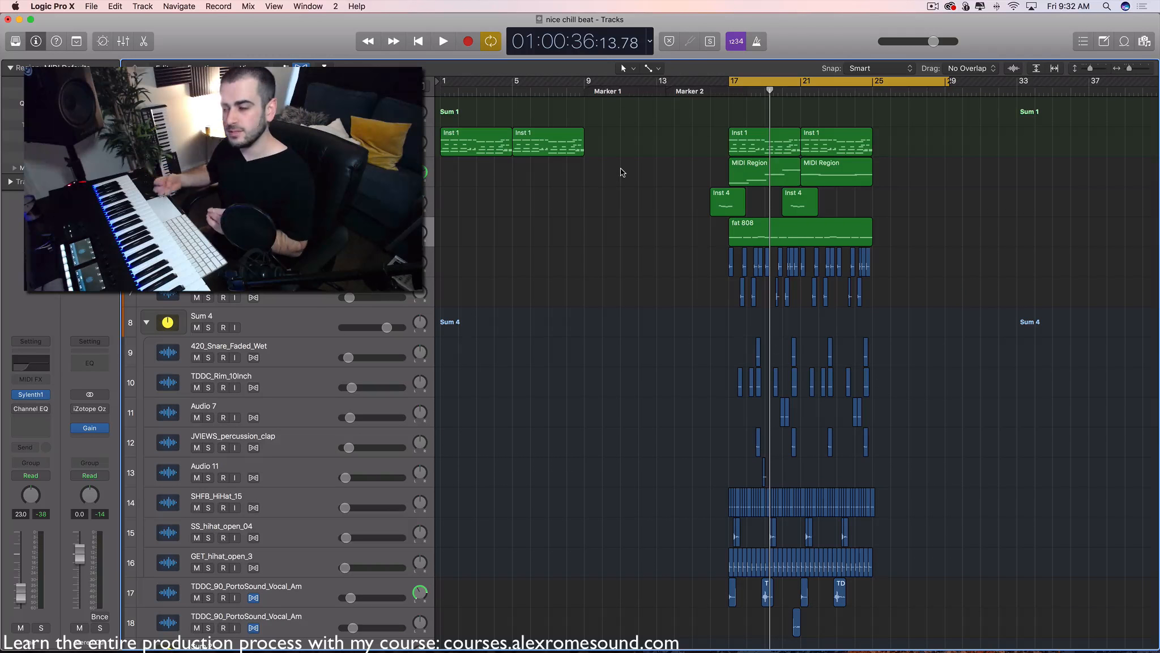
# - Set the cycle range from bar 1 to bar 9
pyautogui.moveTo(585, 83); pyautogui.dragTo(714, 84)
pyautogui.moveTo(628, 85); pyautogui.dragTo(492, 85)
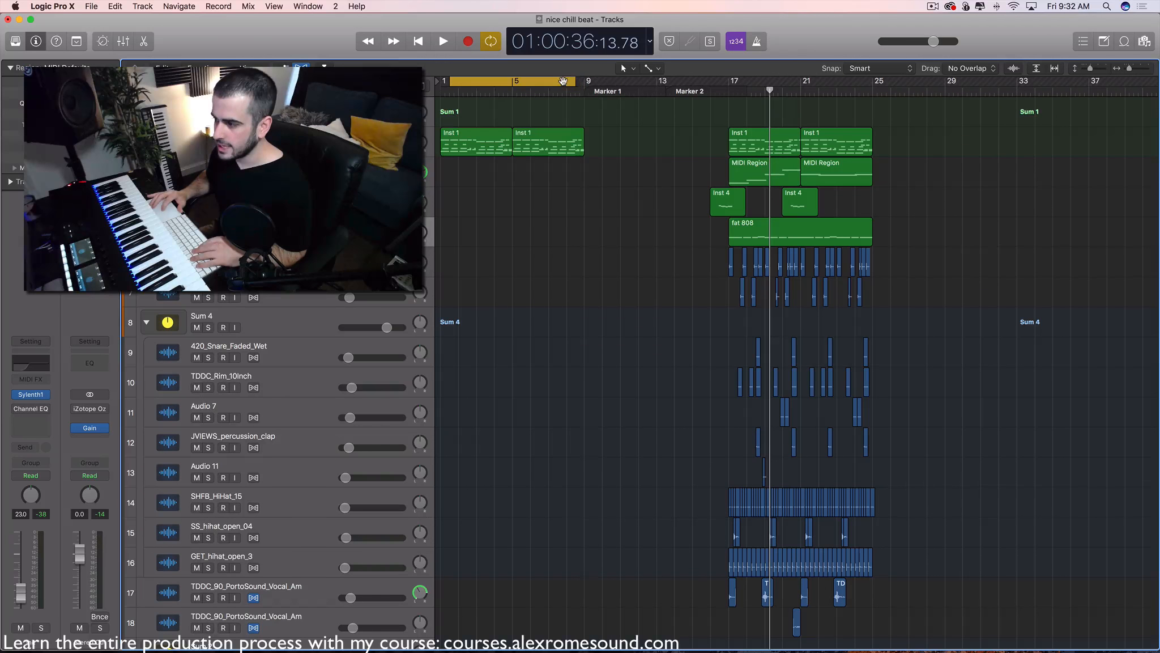
pyautogui.moveTo(575, 83); pyautogui.dragTo(584, 84)
pyautogui.moveTo(465, 83); pyautogui.dragTo(456, 84)
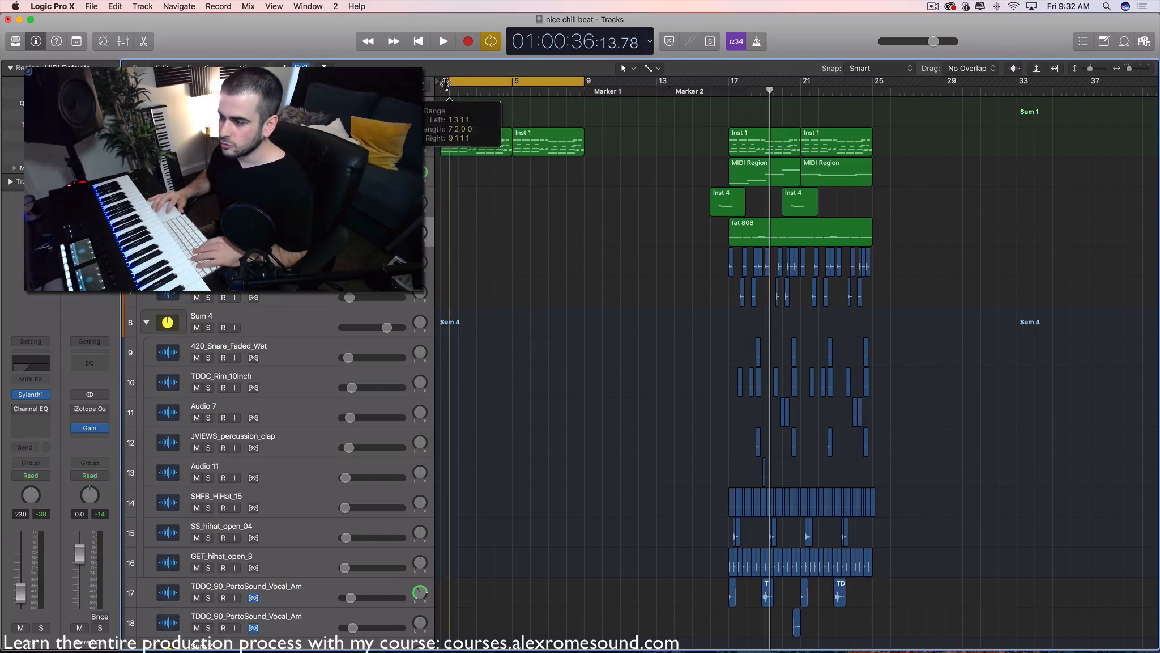
# - Place the playhead at bar 9 and repeat the two opening Inst 1 regions to fill bars 9 to 17
pyautogui.click(584, 89)
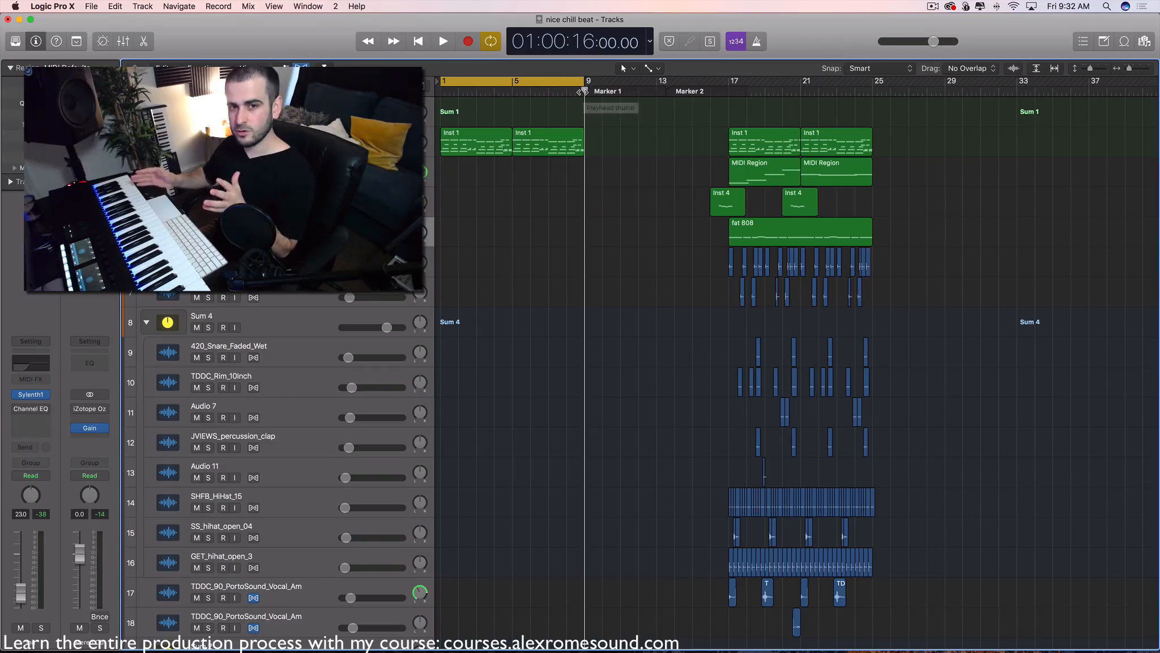
pyautogui.moveTo(612, 140); pyautogui.dragTo(504, 151)
pyautogui.press('super+r')
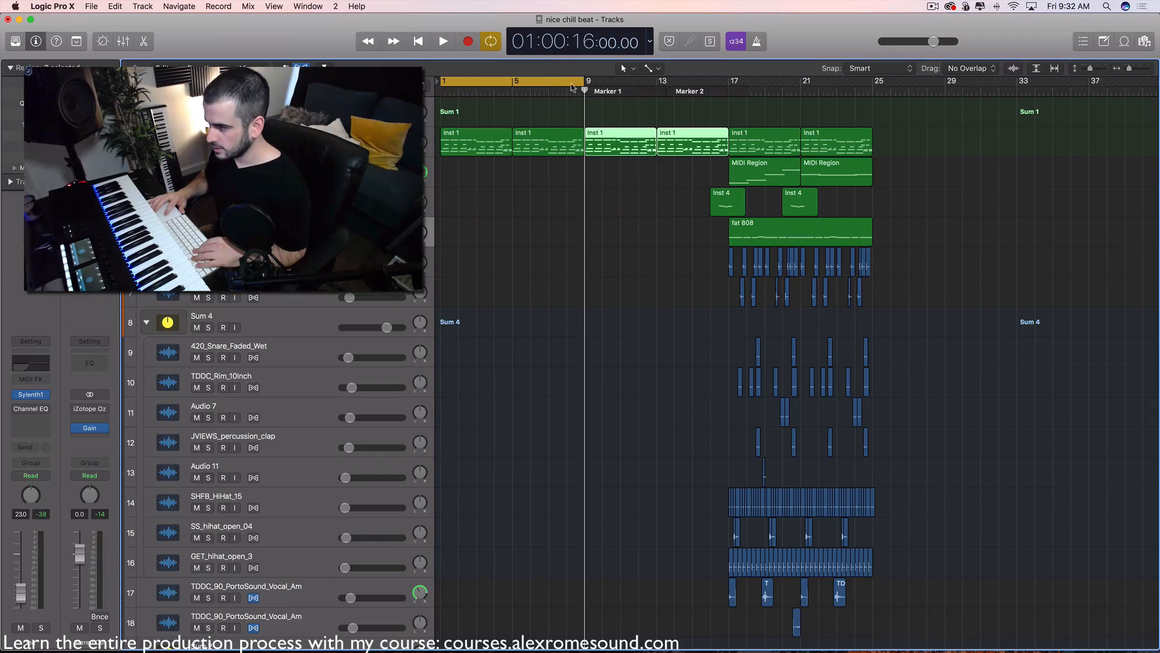
# - Move the cycle range to bars 9 to 17 and copy the kick, snare, rim, Audio 7 and clap regions to bar 9
pyautogui.moveTo(564, 80); pyautogui.dragTo(716, 85)
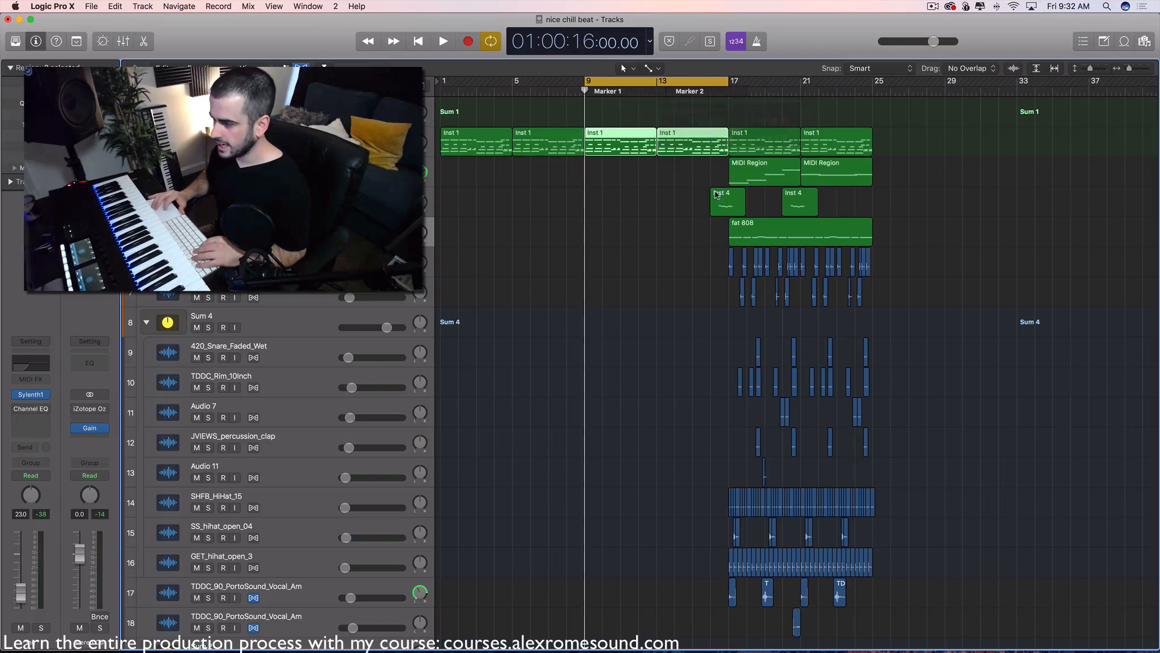
pyautogui.scroll(-1, 713, 282)
pyautogui.moveTo(701, 248); pyautogui.dragTo(933, 442)
pyautogui.press('super+r')
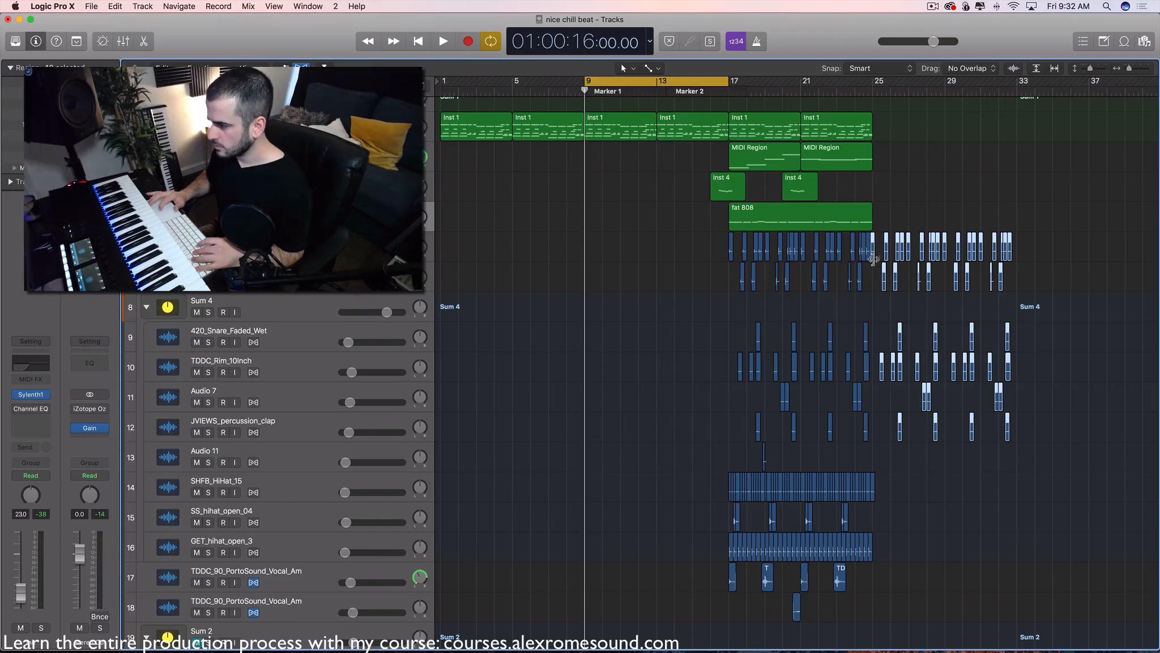
pyautogui.moveTo(871, 240); pyautogui.dragTo(586, 240)
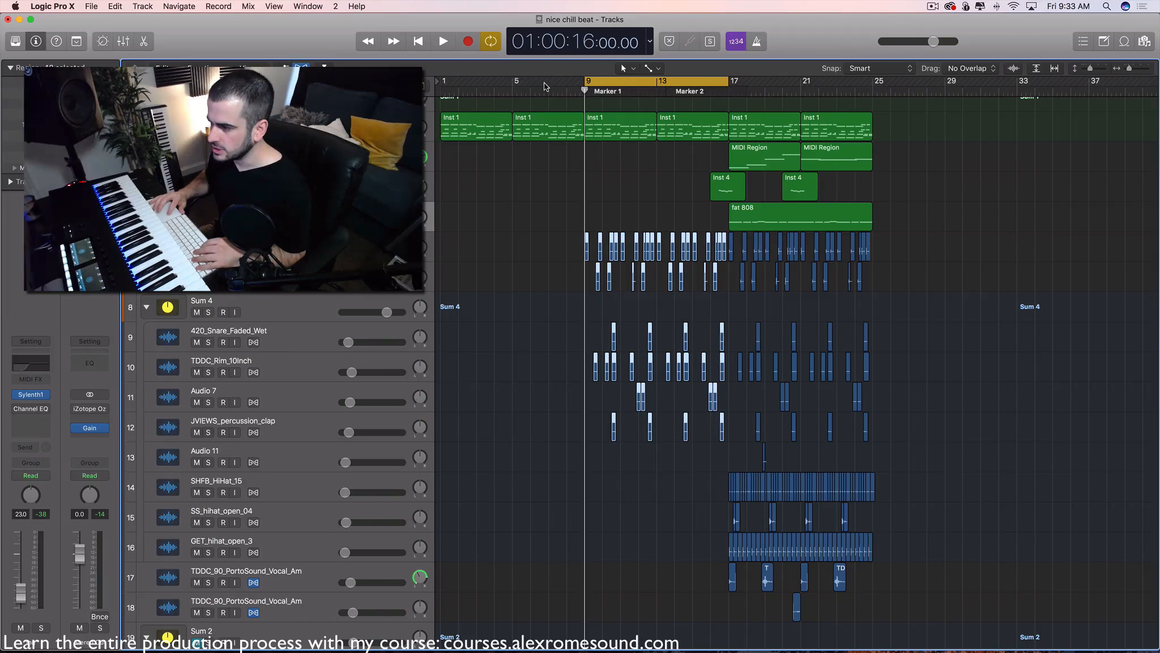
# - Set the cycle range from bar 5 to about bar 29.5 and play back the chords leading into the copied drums
pyautogui.moveTo(514, 82); pyautogui.dragTo(960, 104)
pyautogui.press('space')
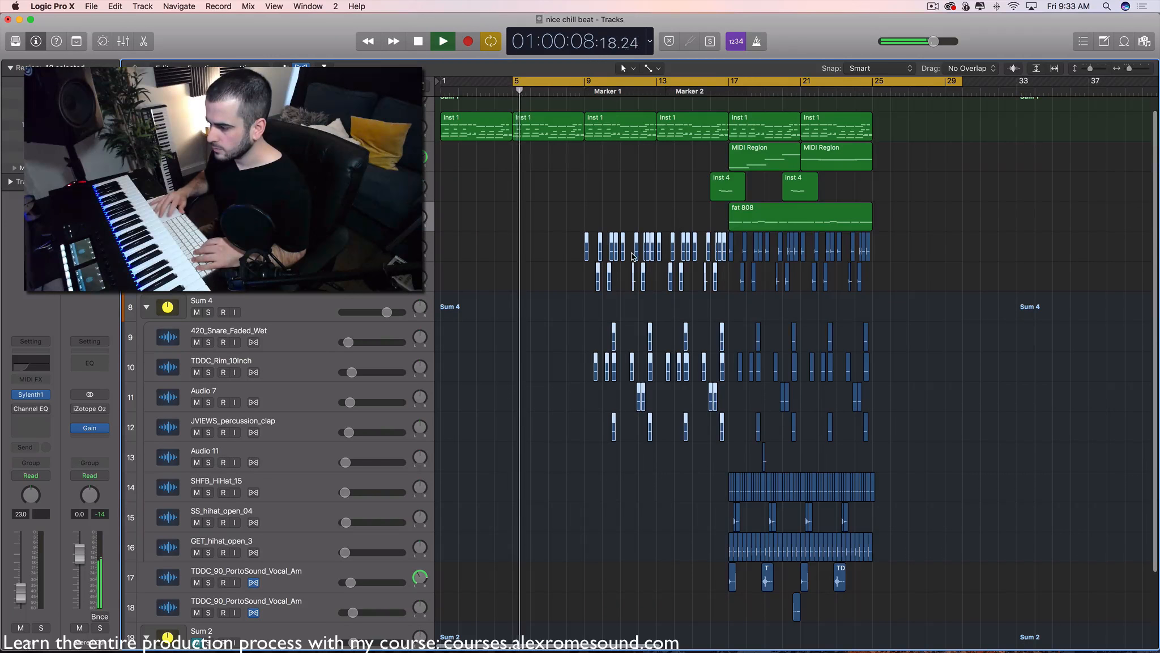
pyautogui.scroll(5, 689, 249)
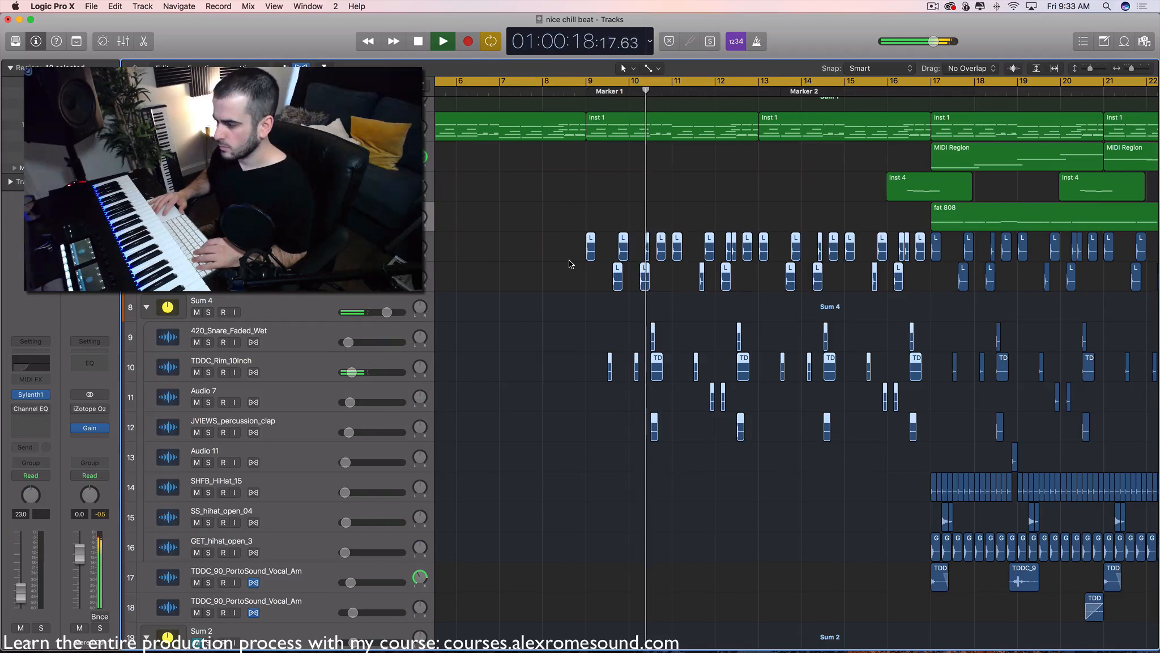
pyautogui.scroll(-5, 570, 264)
pyautogui.press('space')
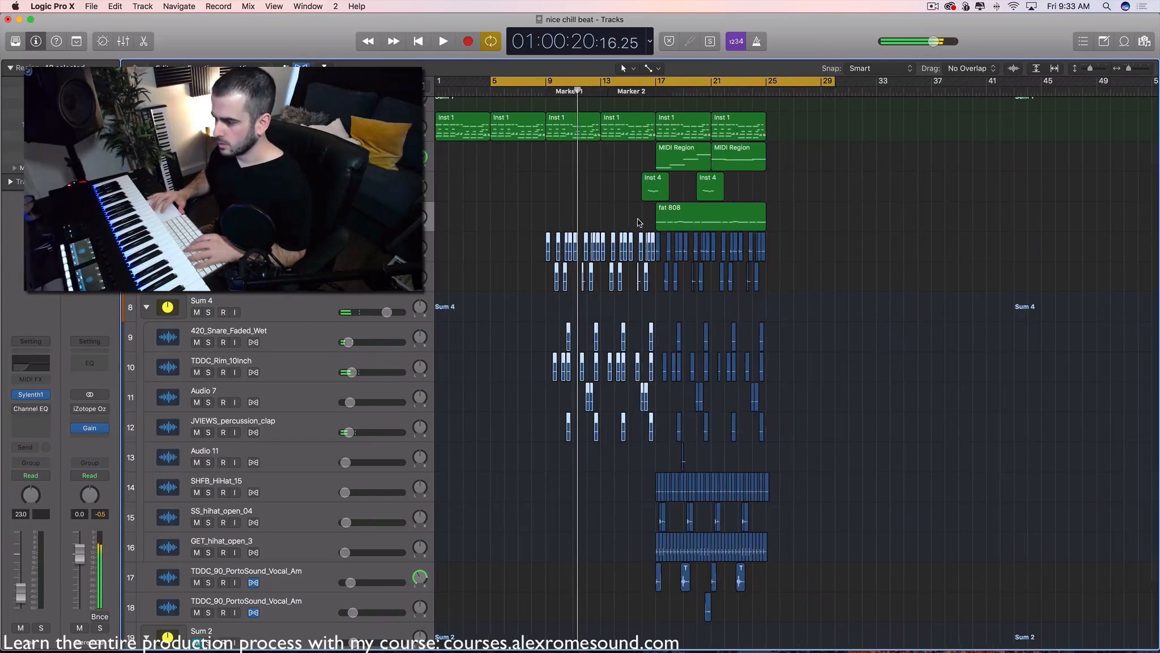
# - Copy the fat 808 region to bar 9 and play it back with the drums
pyautogui.click(740, 213)
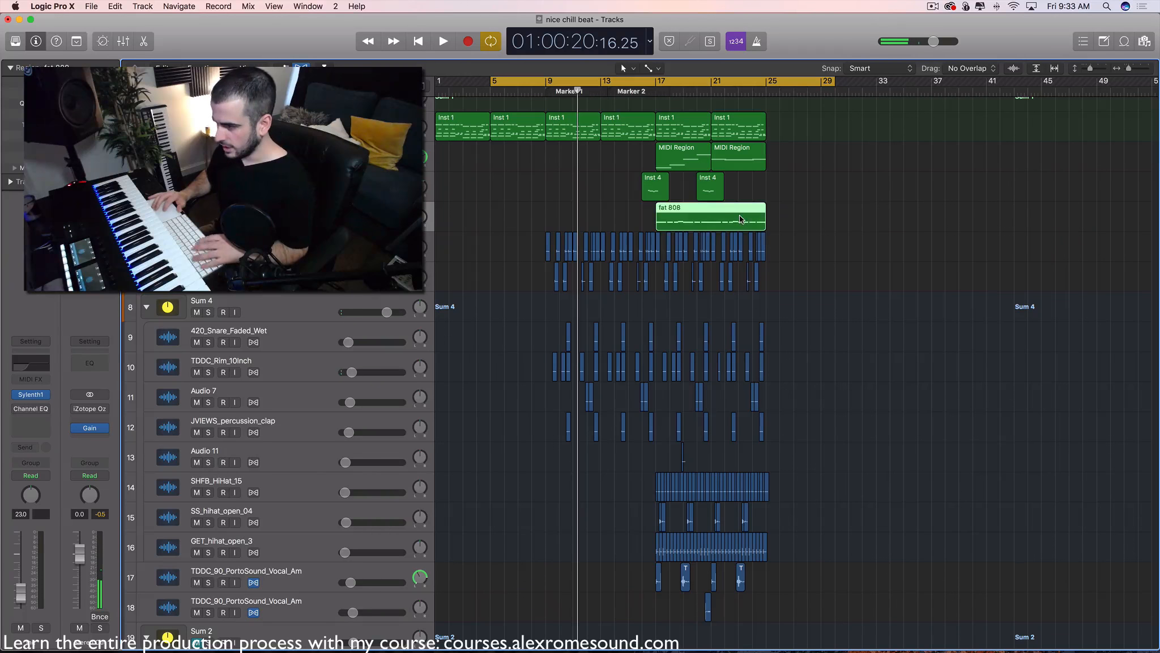
pyautogui.press('super+r')
pyautogui.moveTo(770, 207); pyautogui.dragTo(547, 211)
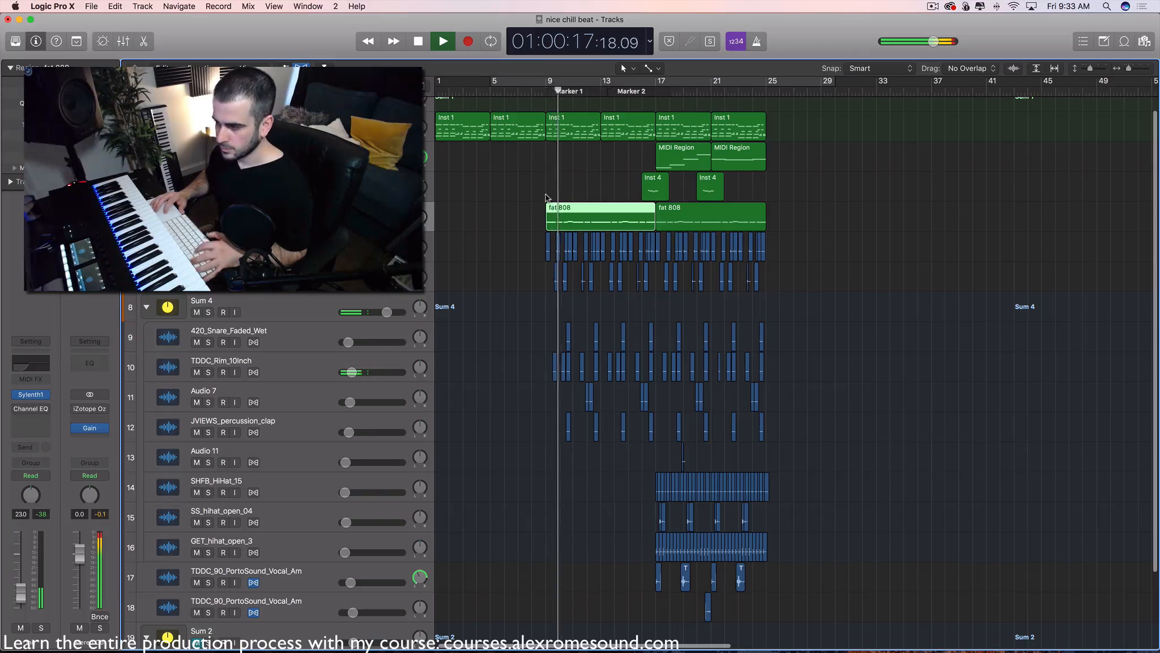
pyautogui.press('space')
# - Select the first fat 808 and drum regions from bar 9, and set the cycle range from bar 17 to bar 25
pyautogui.moveTo(512, 181); pyautogui.dragTo(585, 365)
pyautogui.moveTo(612, 416); pyautogui.dragTo(641, 426)
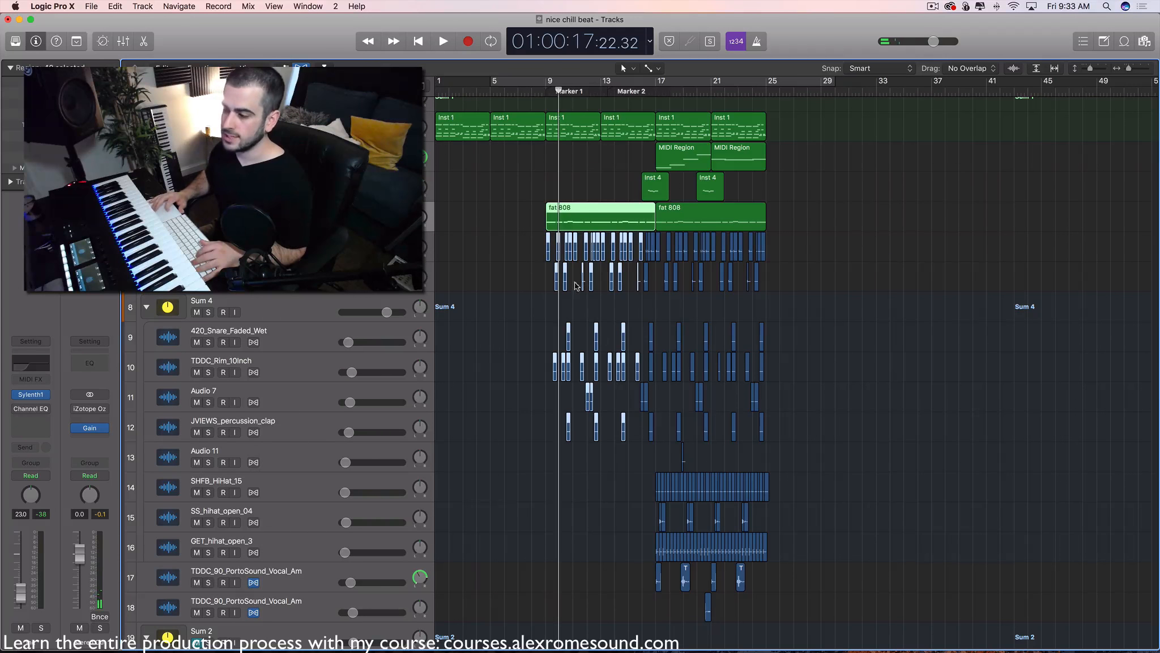
pyautogui.click(506, 203)
pyautogui.moveTo(660, 91); pyautogui.dragTo(763, 93)
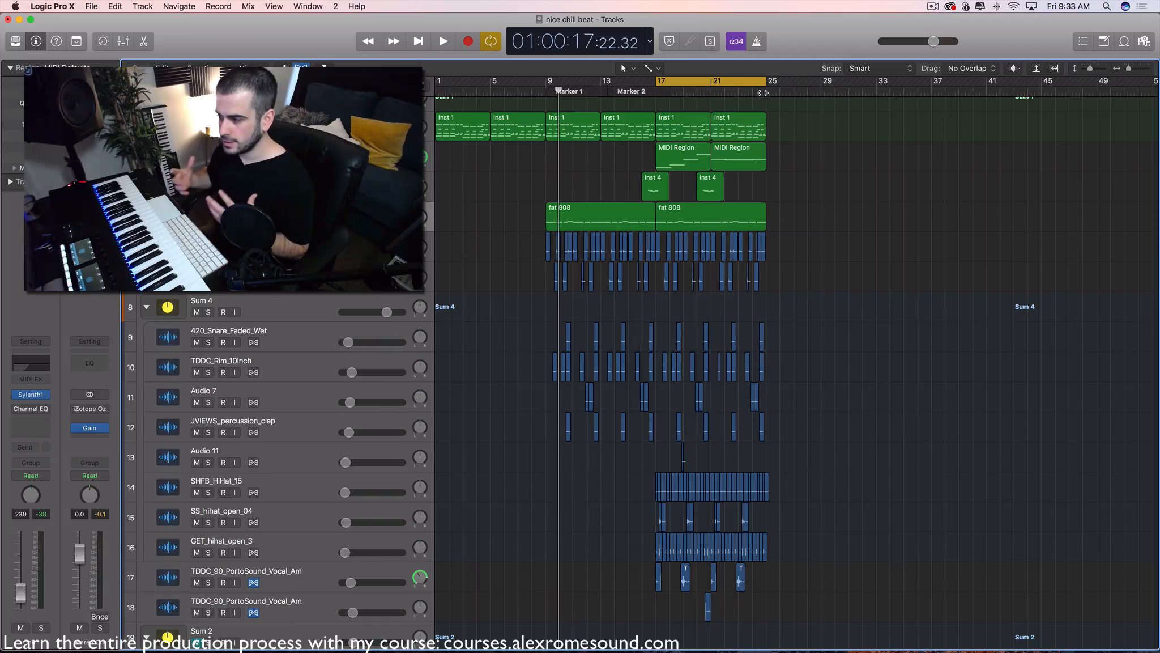
# - Set the cycle range from bar 9 to about bar 22 and play back the section with drums and bass
pyautogui.moveTo(542, 80); pyautogui.dragTo(716, 86)
pyautogui.press('space')
pyautogui.scroll(-5, 700, 141)
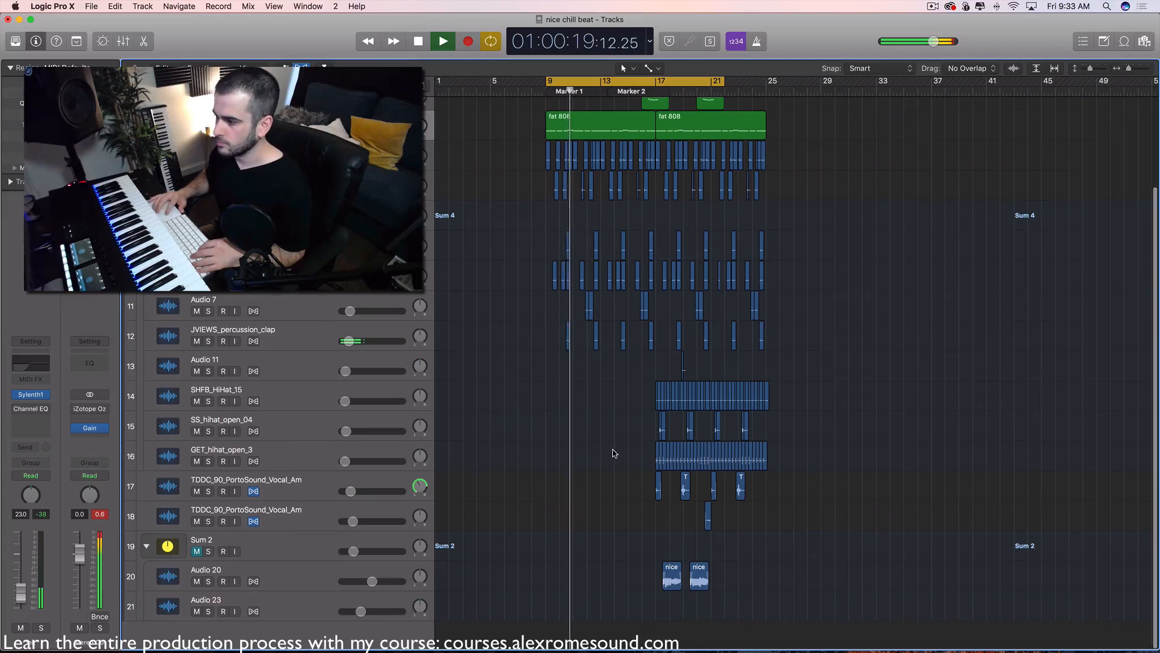
pyautogui.scroll(5, 614, 456)
pyautogui.scroll(1, 614, 457)
pyautogui.scroll(3, 614, 457)
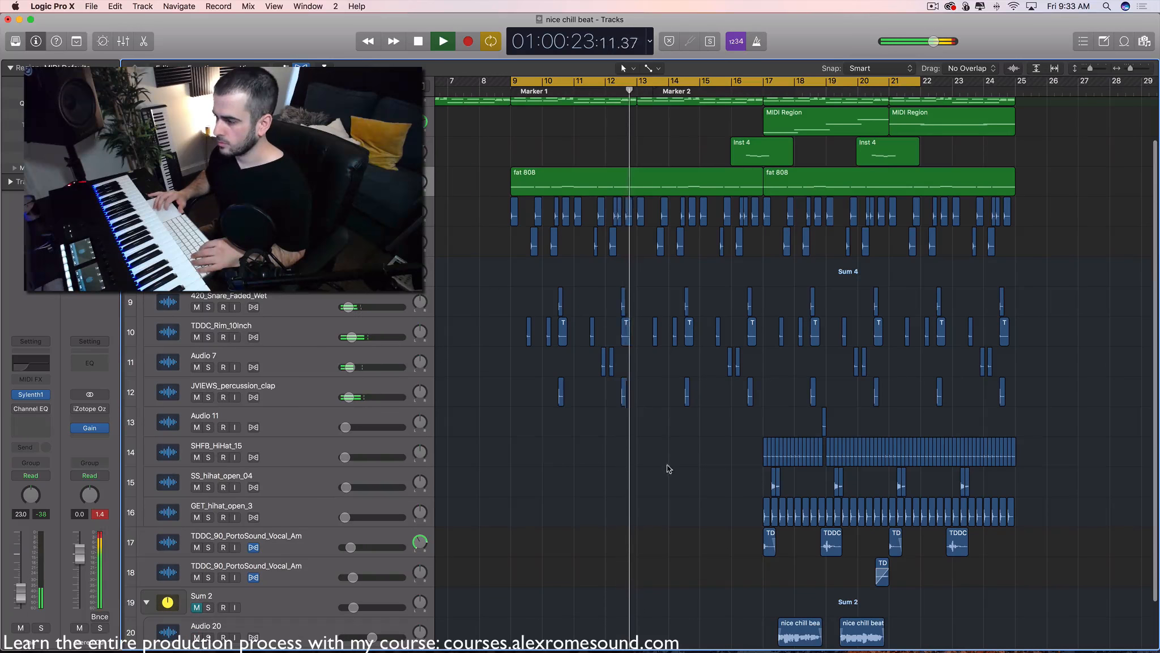
pyautogui.press('space')
# - Copy the GET_hihat_open_3 regions of bars 17 to 21 to bar 13 on the same track
pyautogui.moveTo(640, 91); pyautogui.dragTo(637, 91)
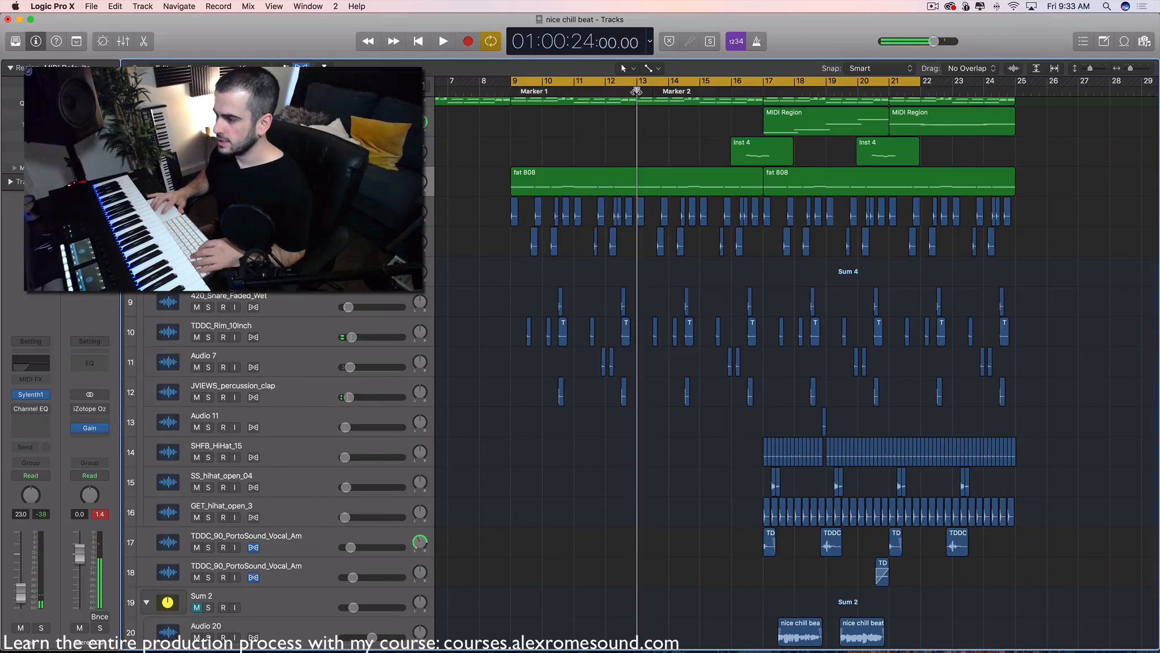
pyautogui.scroll(-4, 659, 162)
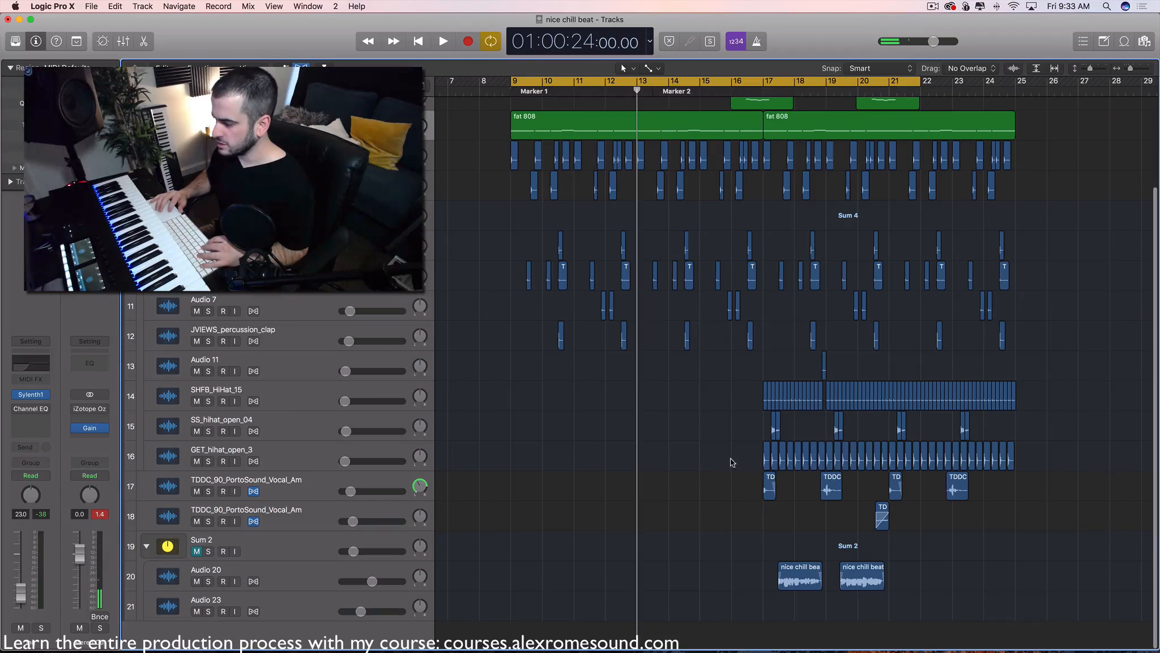
pyautogui.moveTo(888, 463); pyautogui.dragTo(888, 463)
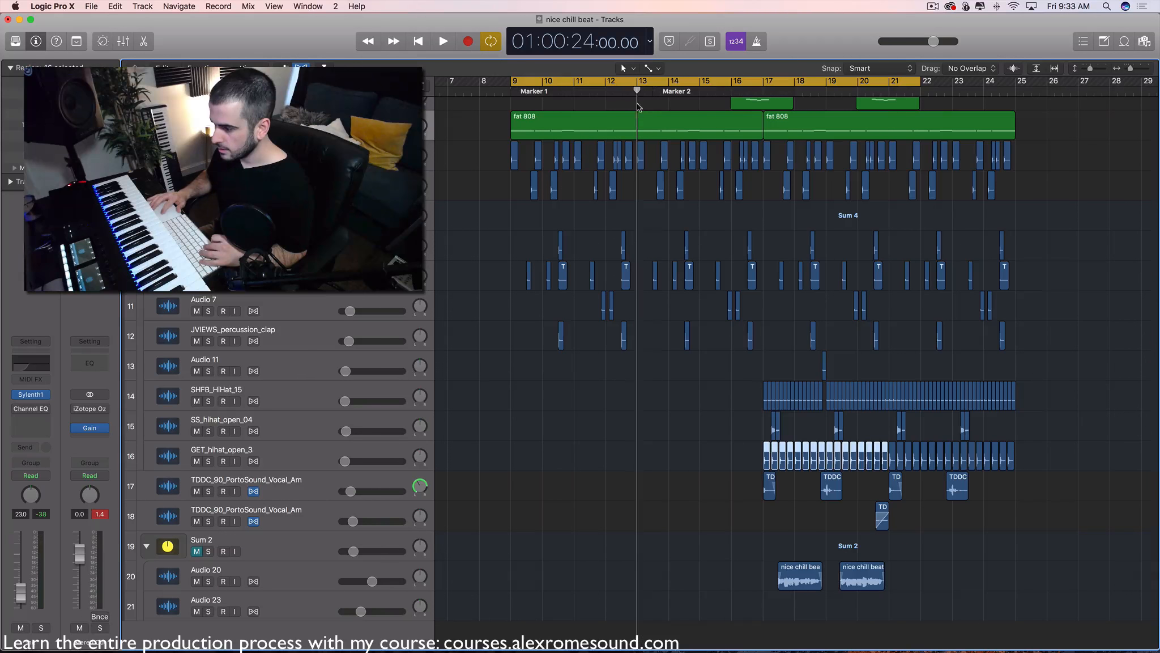
pyautogui.click(673, 369)
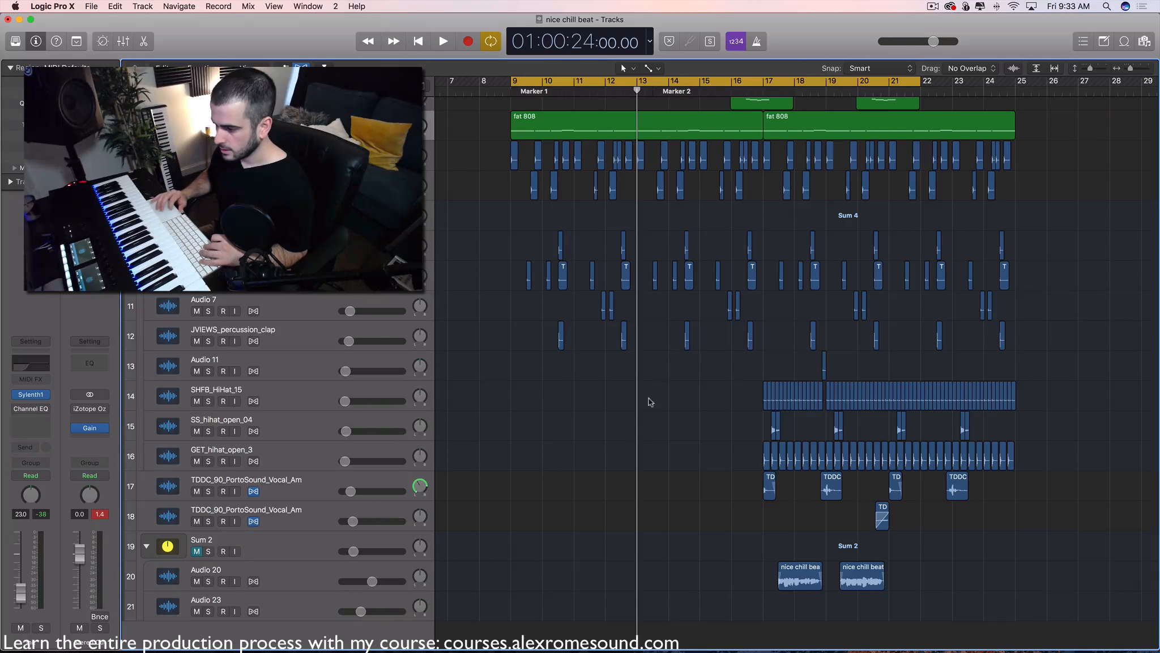
pyautogui.click(319, 450)
pyautogui.press('super+v')
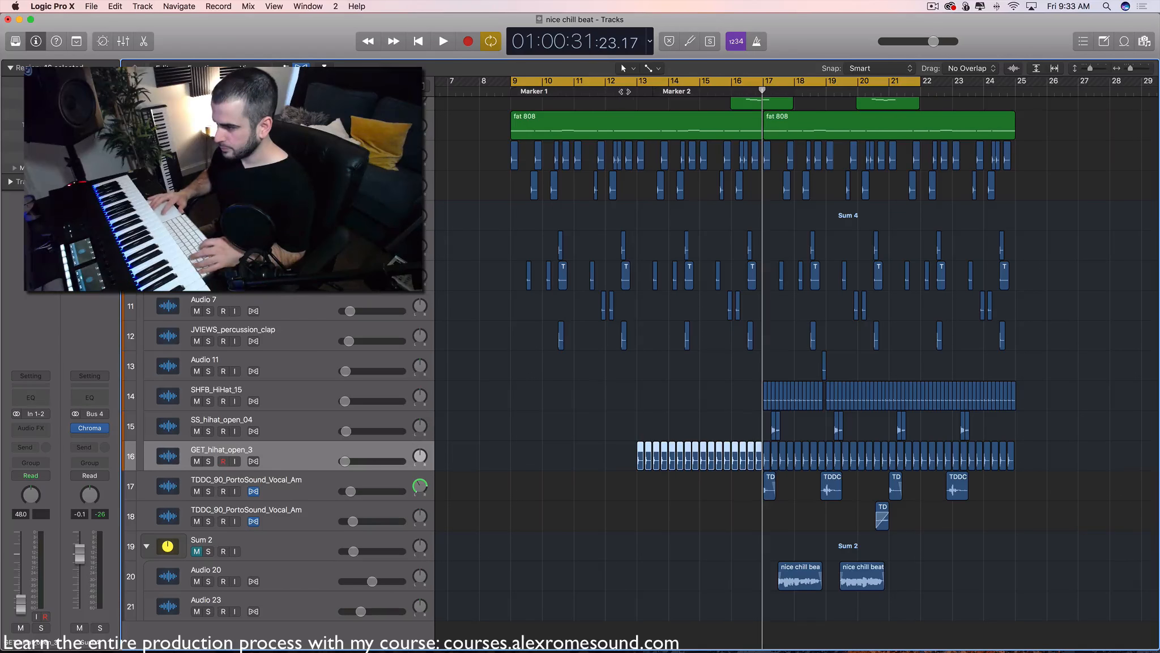
# - Play back the arrangement from bar 9 through bar 17 and beyond with the copied open hi-hats, without cycling
pyautogui.press('space')
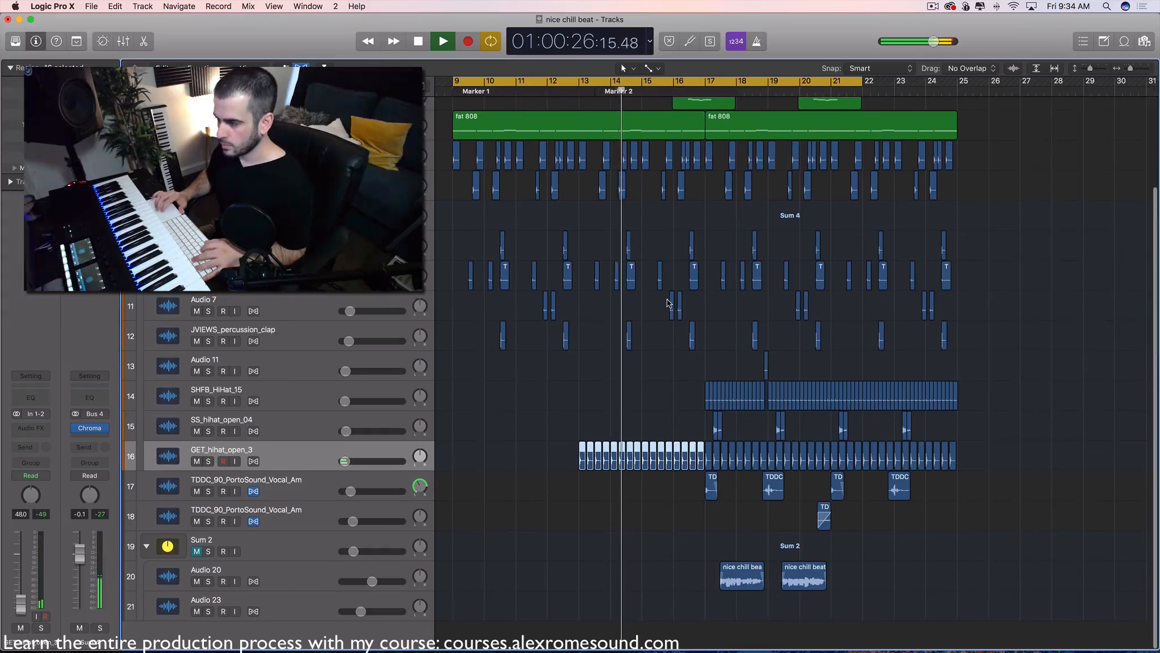
pyautogui.hscroll(3, 669, 303)
pyautogui.scroll(2, 669, 303)
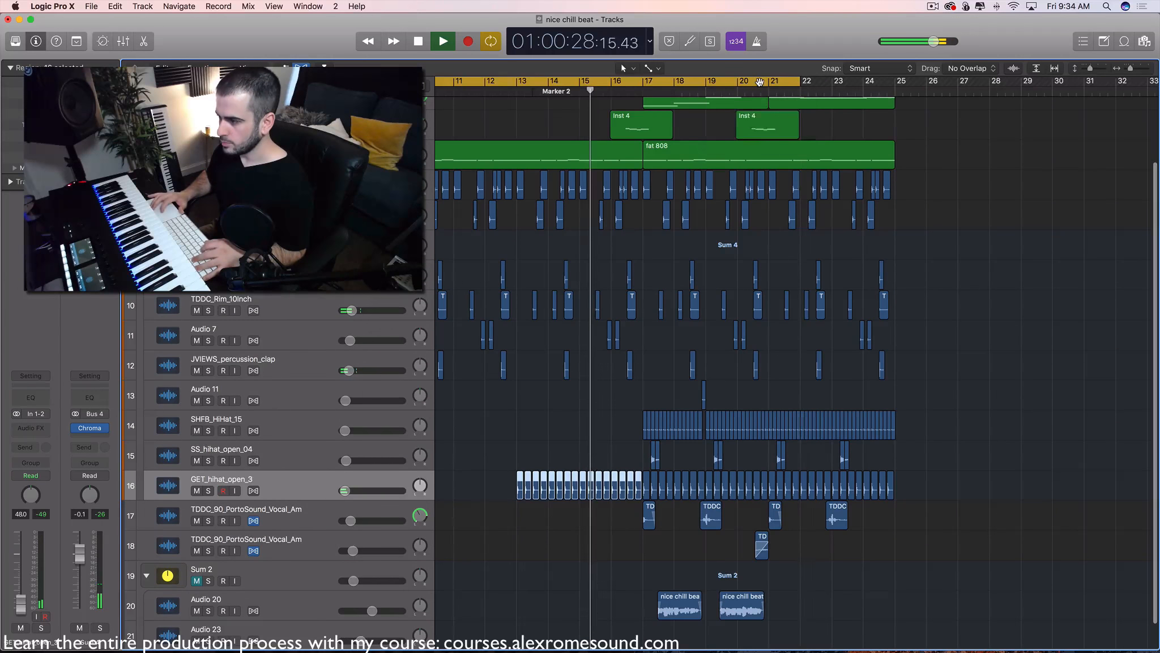
pyautogui.scroll(3, 760, 80)
pyautogui.hscroll(2, 760, 80)
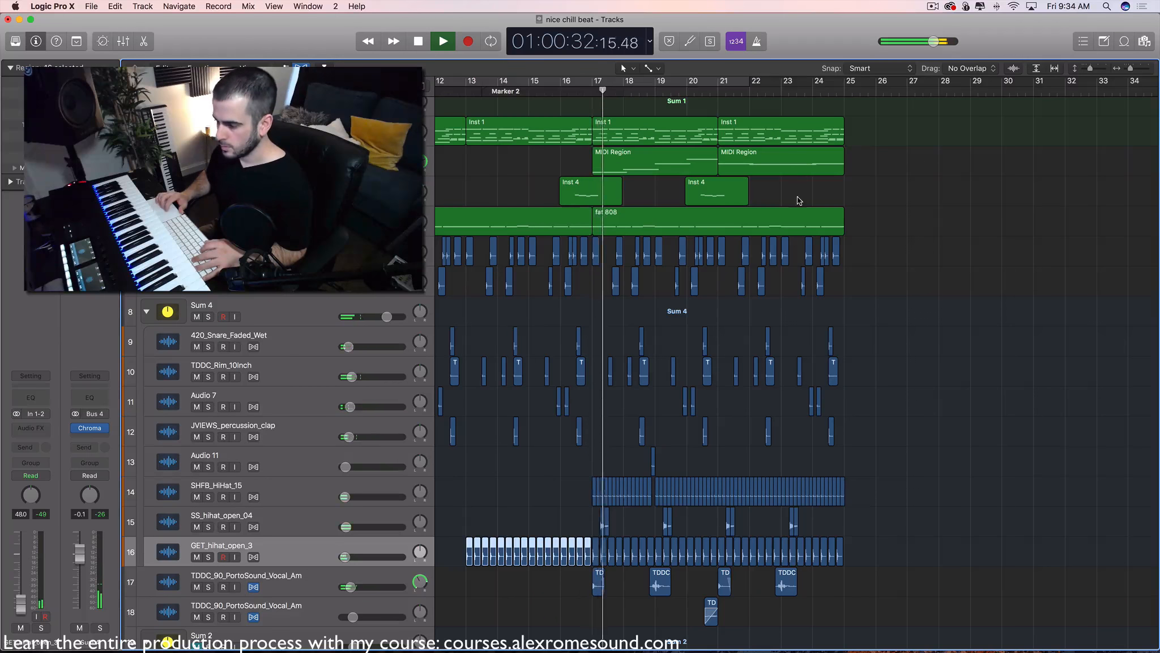
pyautogui.scroll(-2, 799, 200)
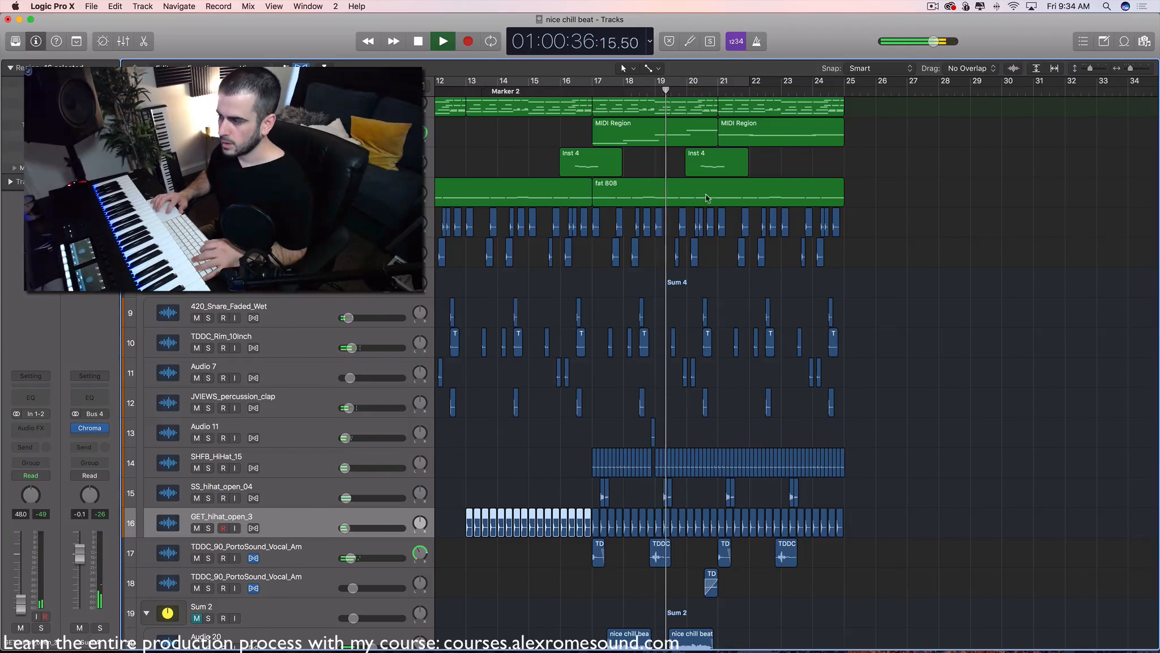
pyautogui.press('space')
pyautogui.scroll(3, 611, 106)
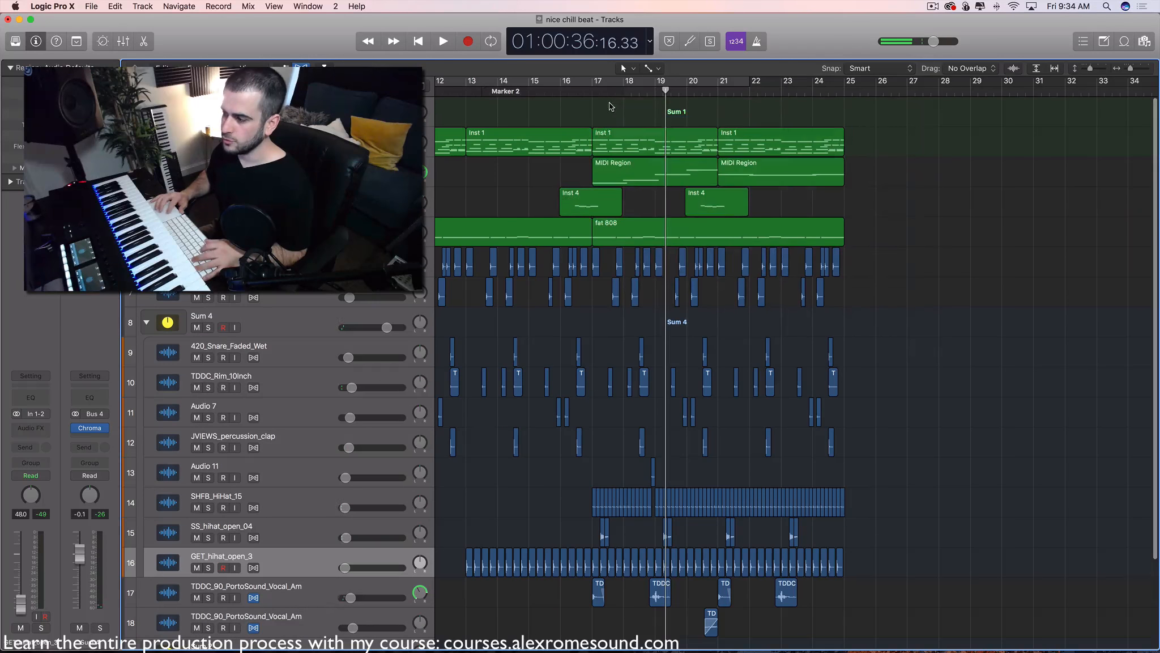
# - Set the cycle range from bar 17 to bar 26 and audition the two TDDC_90_PortoSound_Vocal_Am tracks in solo
pyautogui.moveTo(610, 106); pyautogui.dragTo(963, 343)
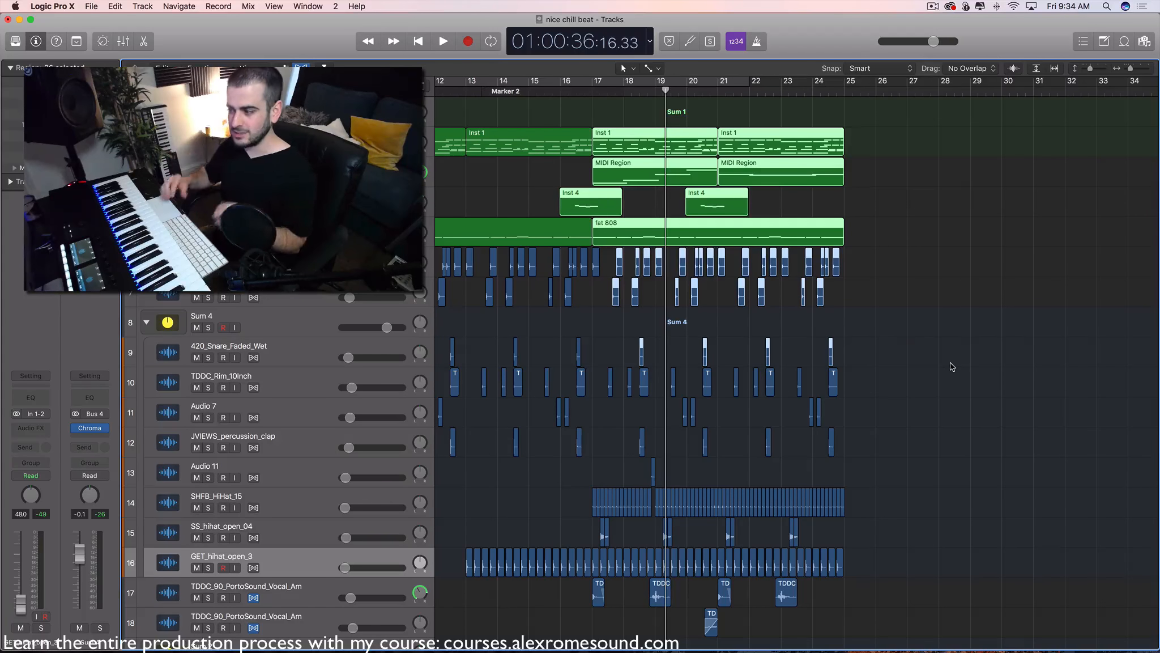
pyautogui.scroll(-5, 952, 367)
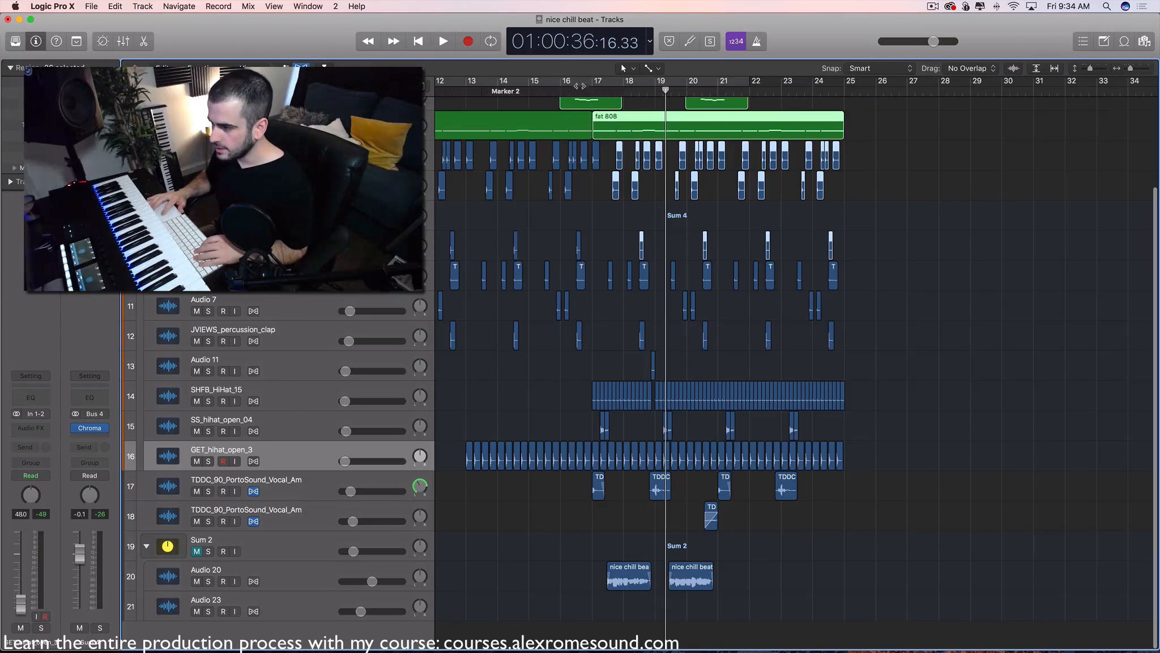
pyautogui.moveTo(593, 85); pyautogui.dragTo(877, 85)
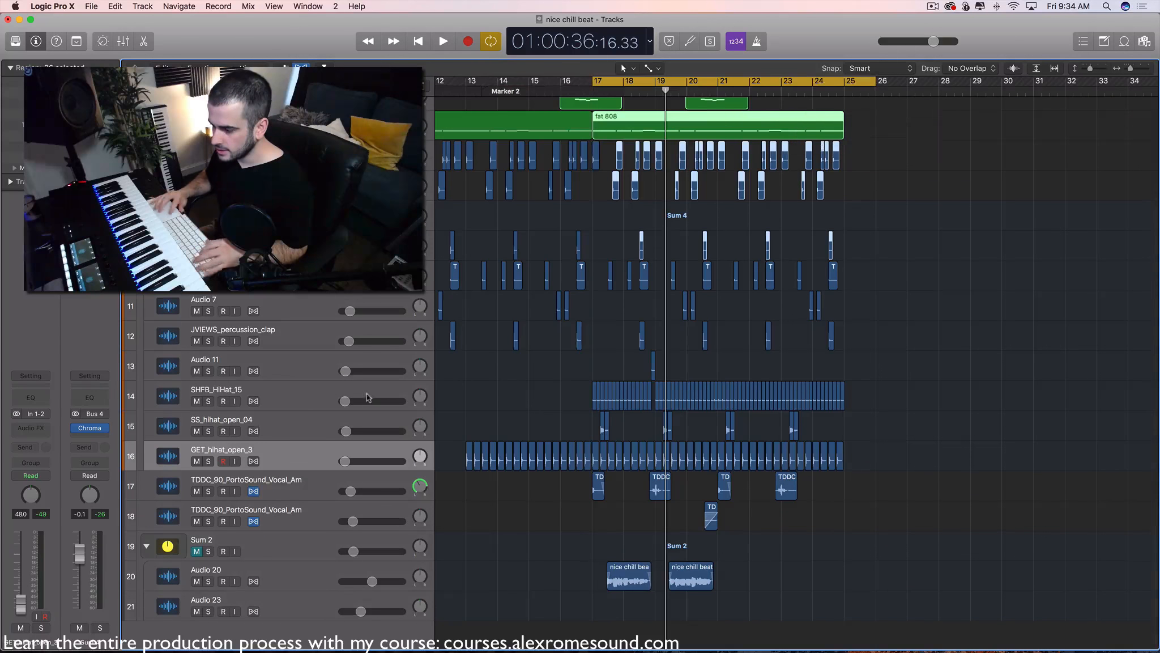
pyautogui.click(211, 494)
pyautogui.click(210, 530)
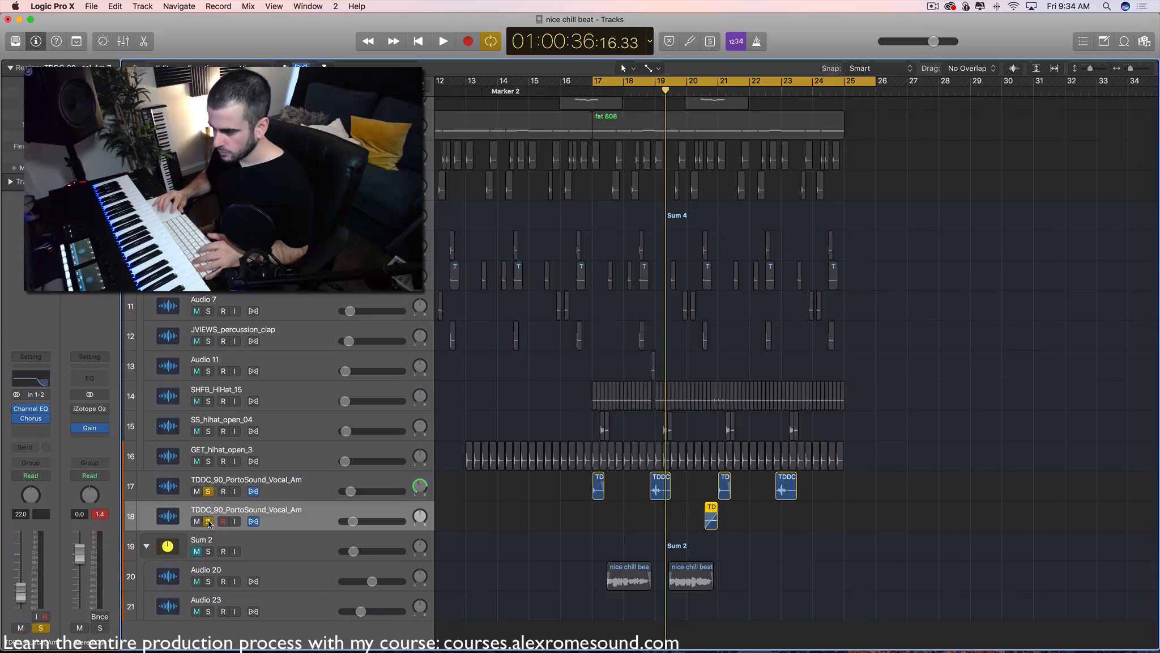
pyautogui.press('space')
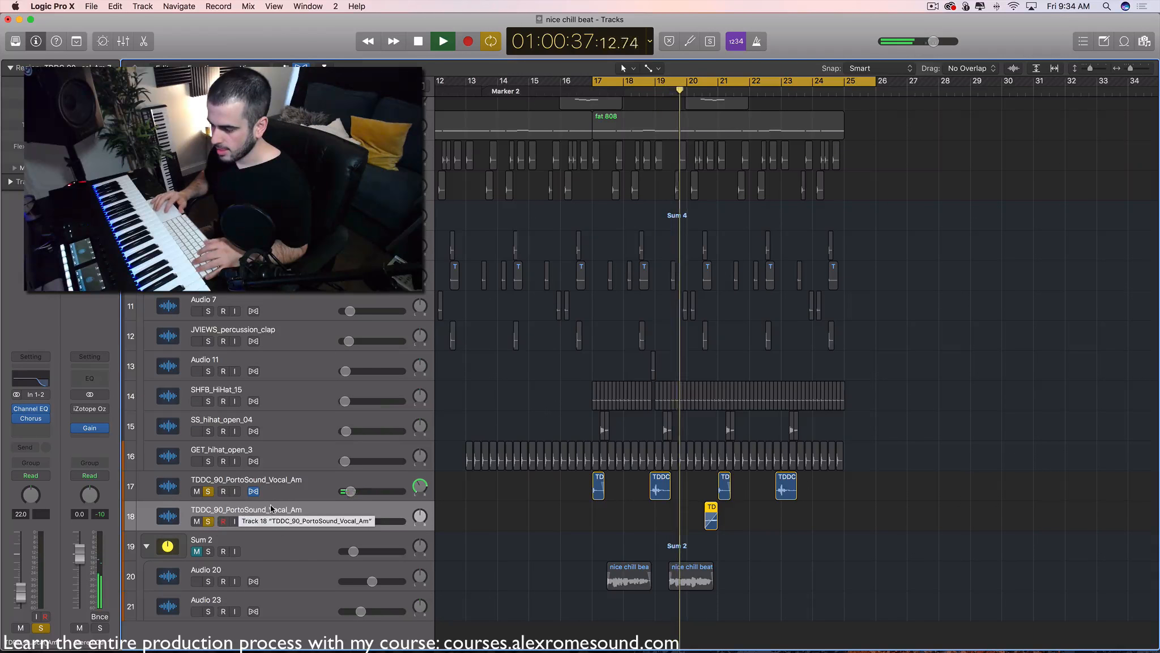
pyautogui.click(208, 491)
pyautogui.click(208, 521)
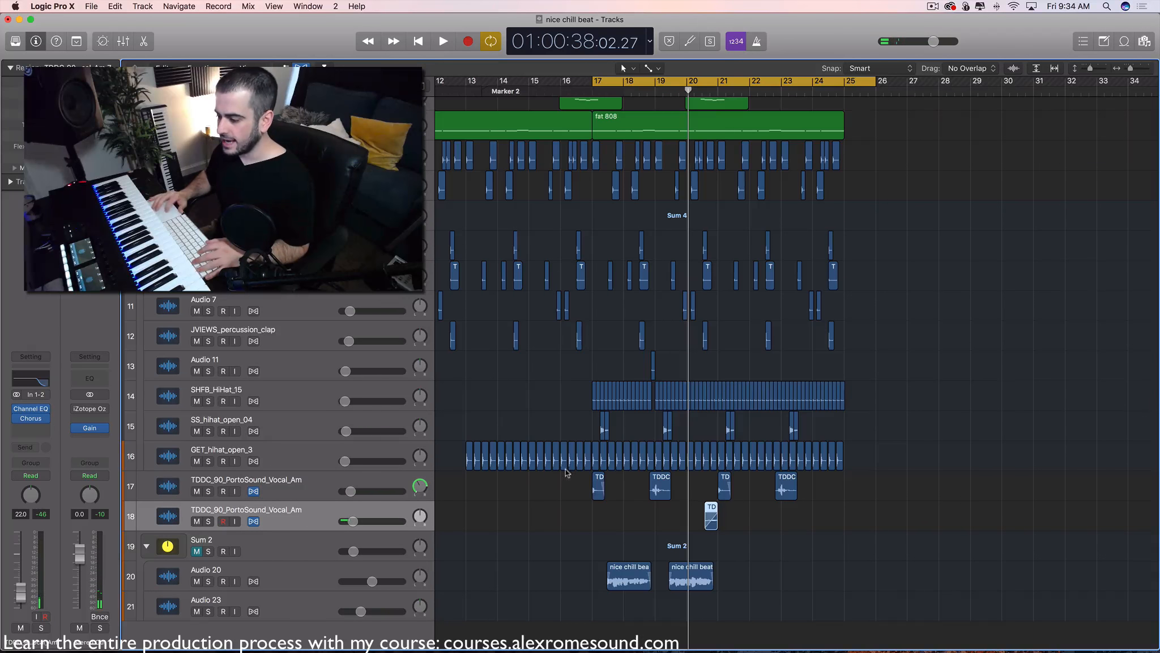
# - Select the vocal regions from bar 17, and set the cycle range from bar 1 to bar 10 to play back the opening
pyautogui.moveTo(576, 486); pyautogui.dragTo(828, 515)
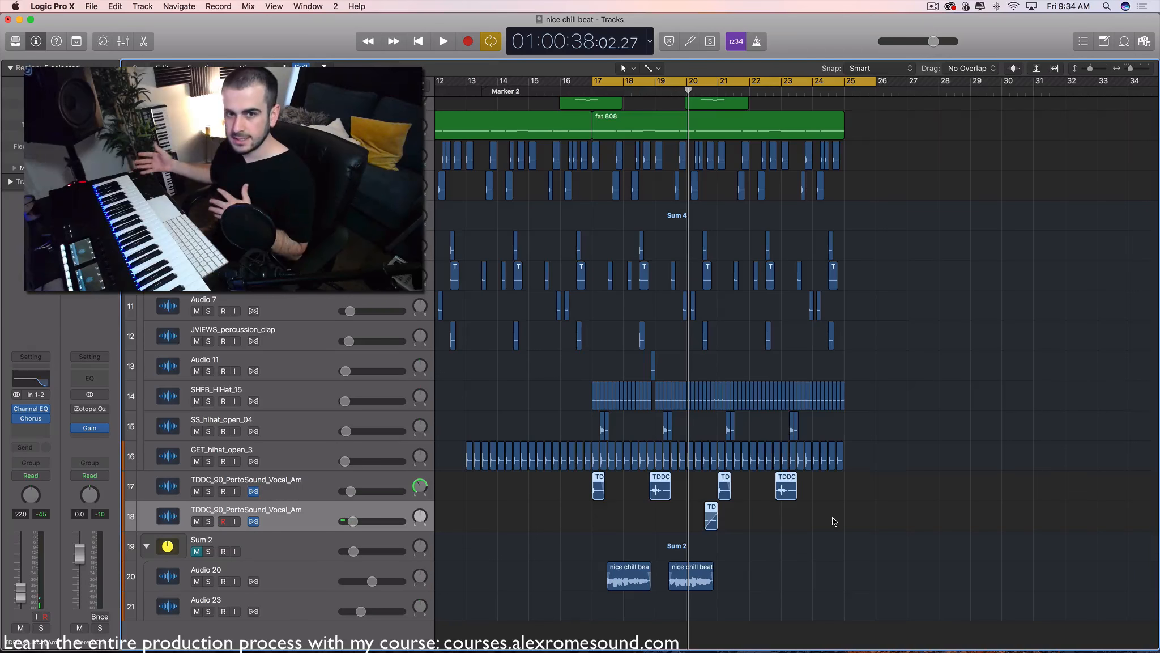
pyautogui.hscroll(-10, 830, 519)
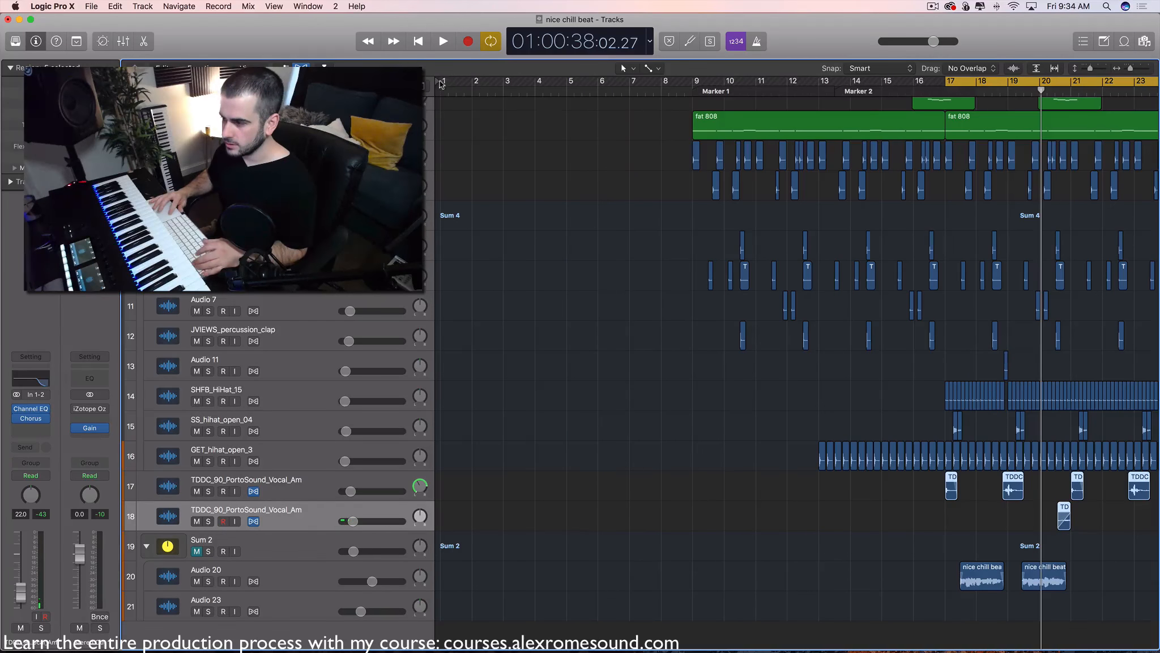
pyautogui.click(442, 82)
pyautogui.moveTo(453, 84); pyautogui.dragTo(708, 79)
pyautogui.press('space')
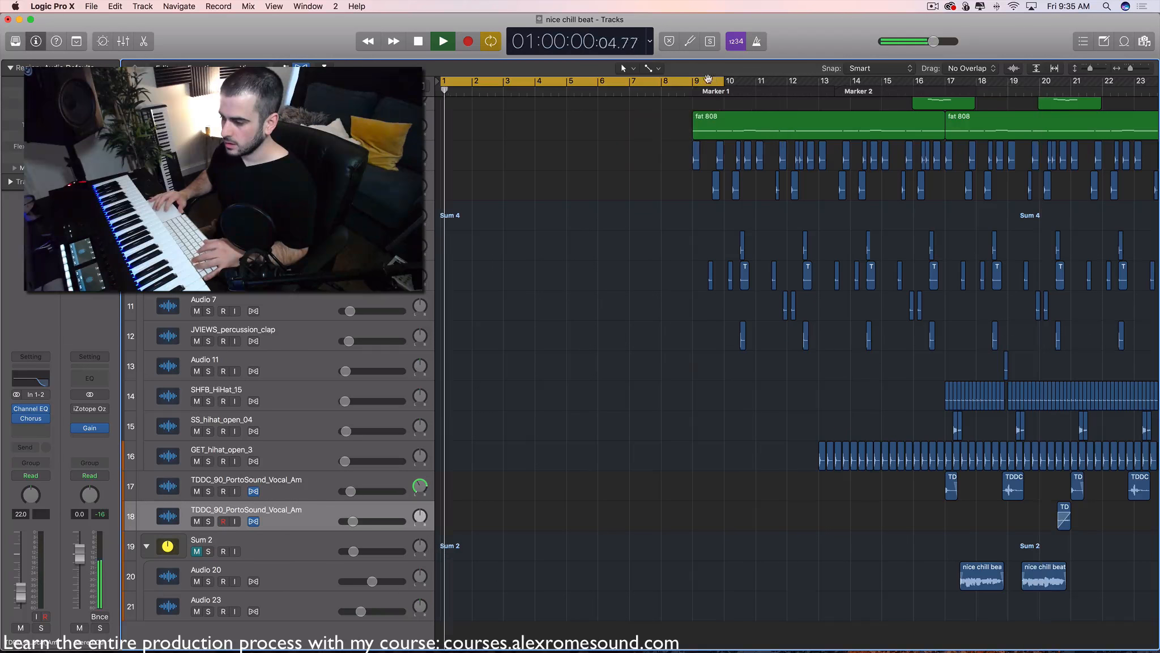
# - Duplicate the five vocal regions of bars 17 to 25 and move the copies to bar 1 on the same tracks
pyautogui.hscroll(5, 734, 397)
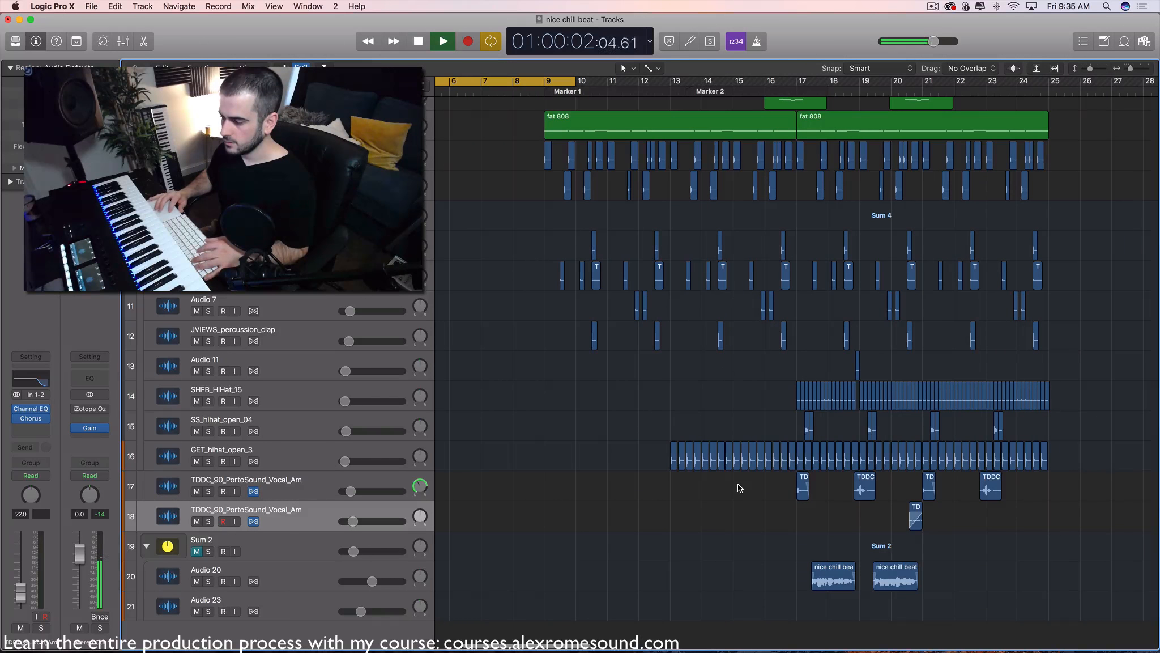
pyautogui.press('super+r')
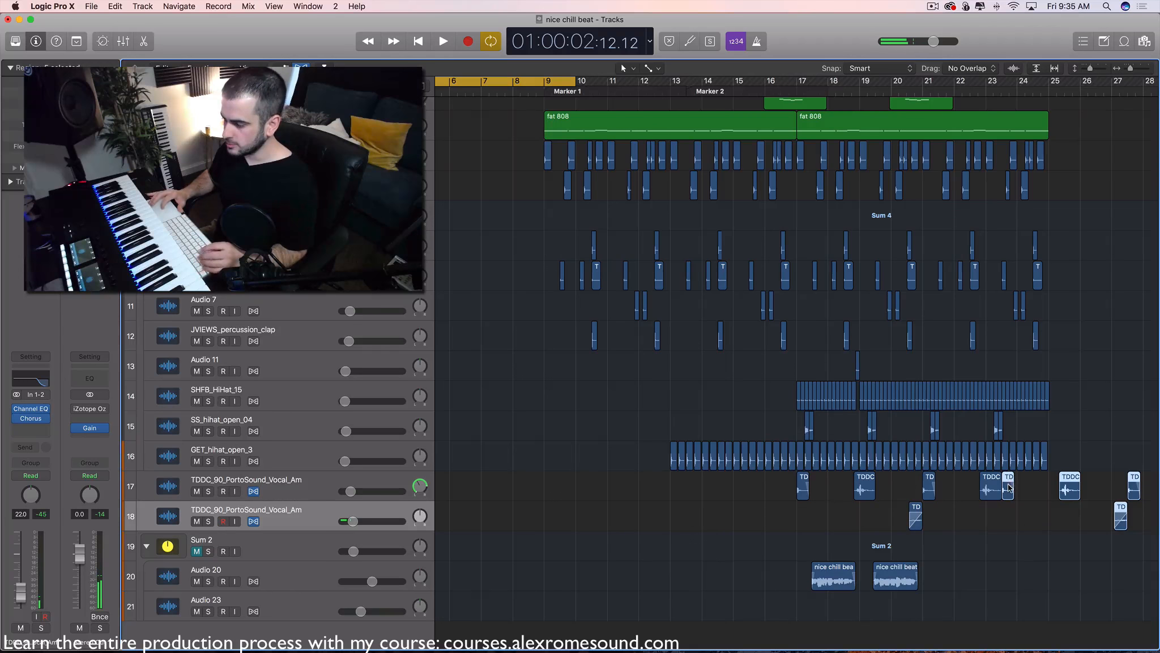
pyautogui.moveTo(863, 495); pyautogui.dragTo(532, 495)
pyautogui.hscroll(-5, 567, 495)
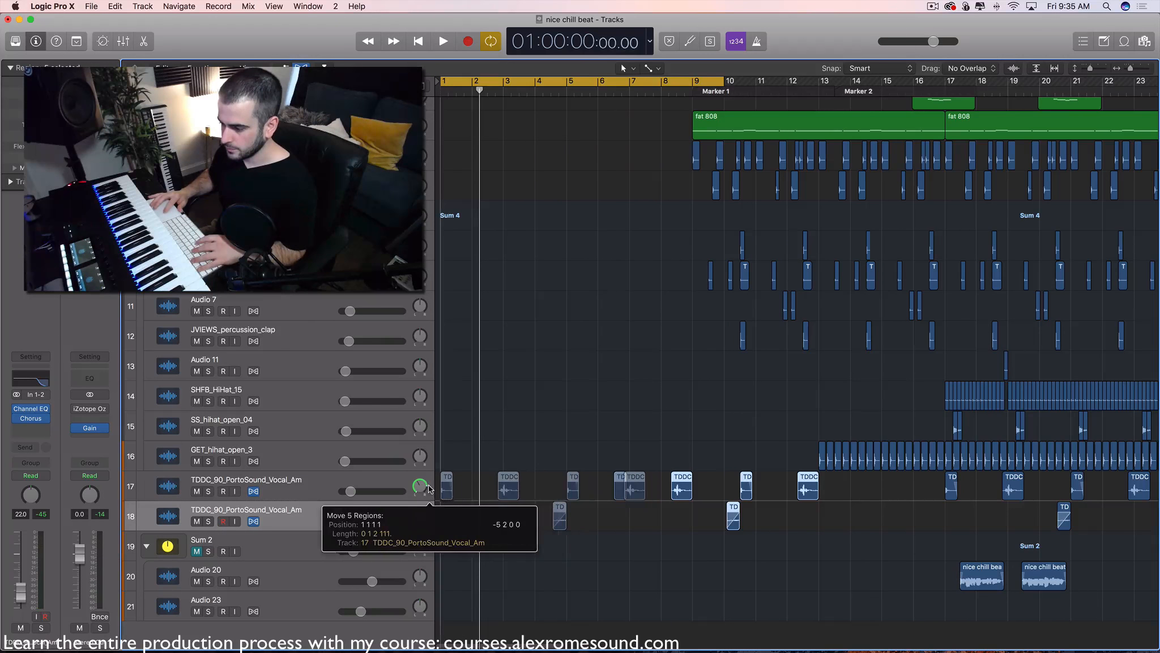
pyautogui.moveTo(619, 493); pyautogui.dragTo(446, 493)
pyautogui.press('space')
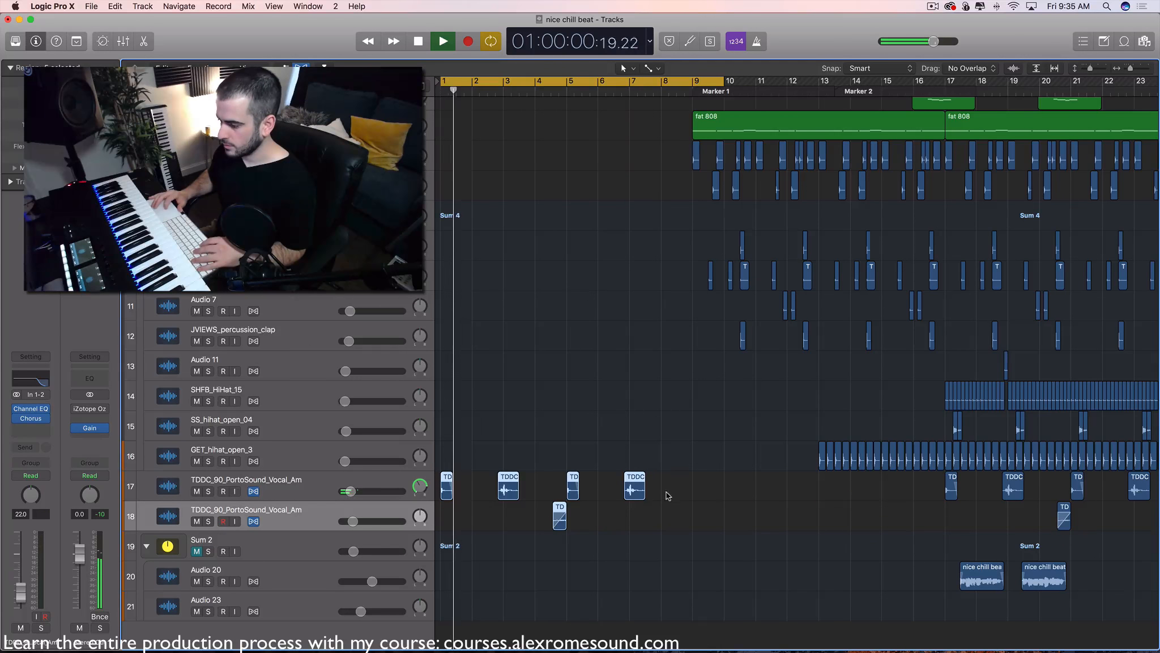
# - Repeat the five vocal regions from bar 1 and move the new copies to start at bar 9
pyautogui.press('super+r')
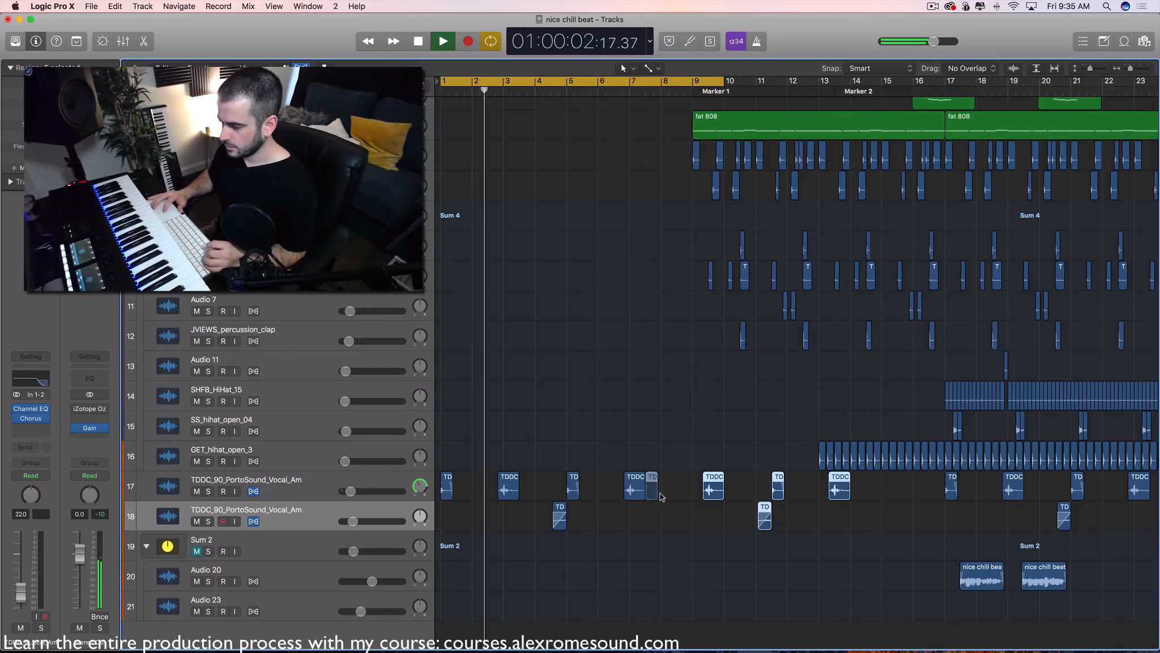
pyautogui.moveTo(652, 495); pyautogui.dragTo(699, 494)
pyautogui.press('space')
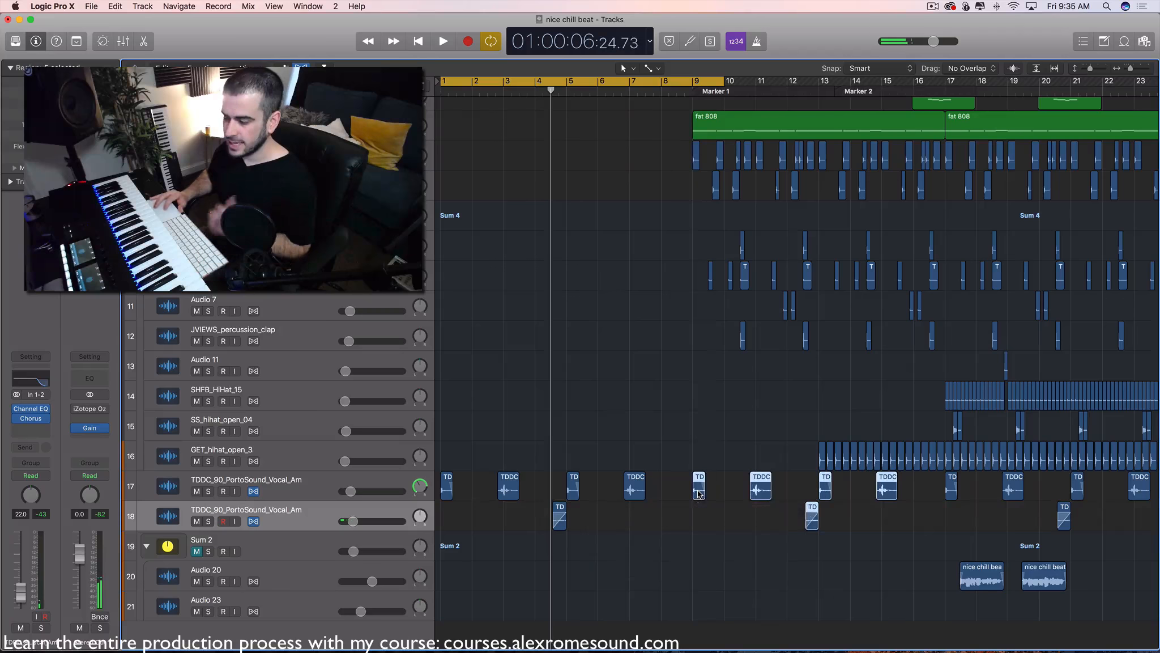
pyautogui.click(383, 477)
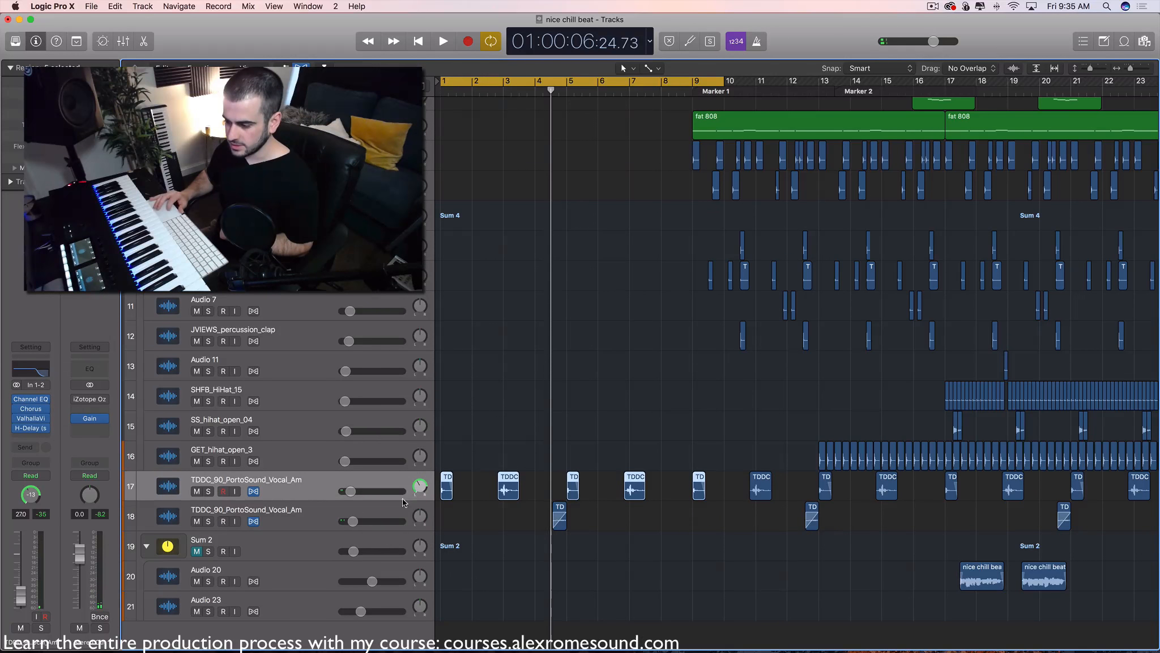
pyautogui.click(319, 504)
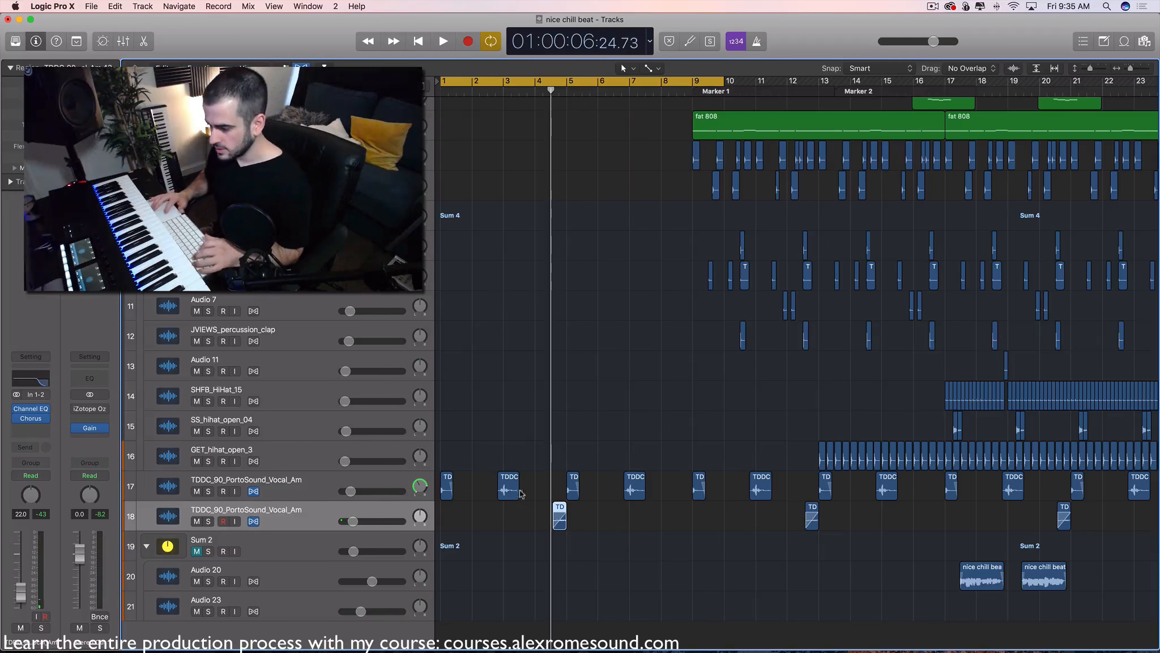
pyautogui.moveTo(560, 504); pyautogui.dragTo(763, 564)
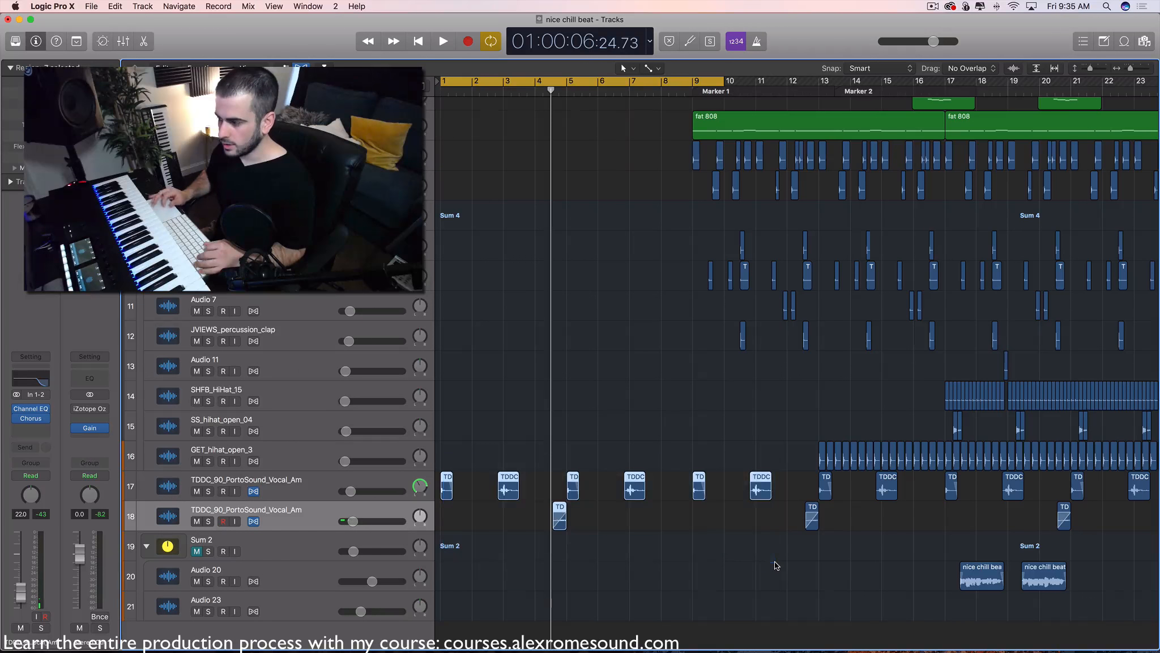
pyautogui.click(776, 565)
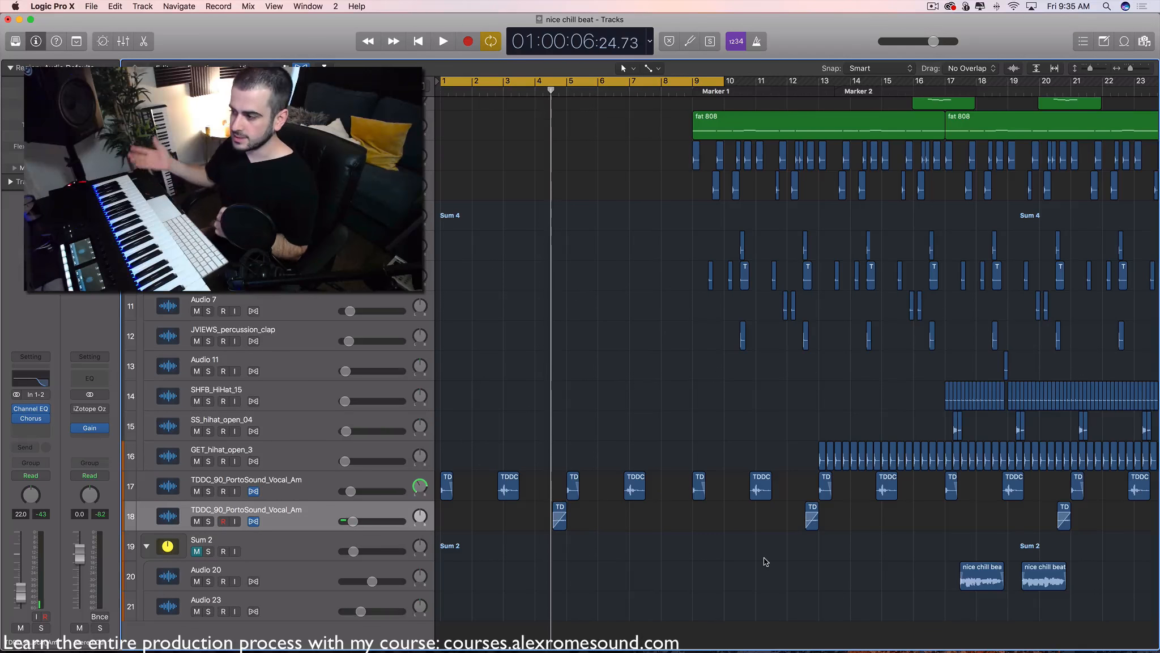
# - Set the cycle range from bar 8 to bar 17 and play back the section with the copied vocals
pyautogui.scroll(3, 766, 562)
pyautogui.hscroll(4, 766, 561)
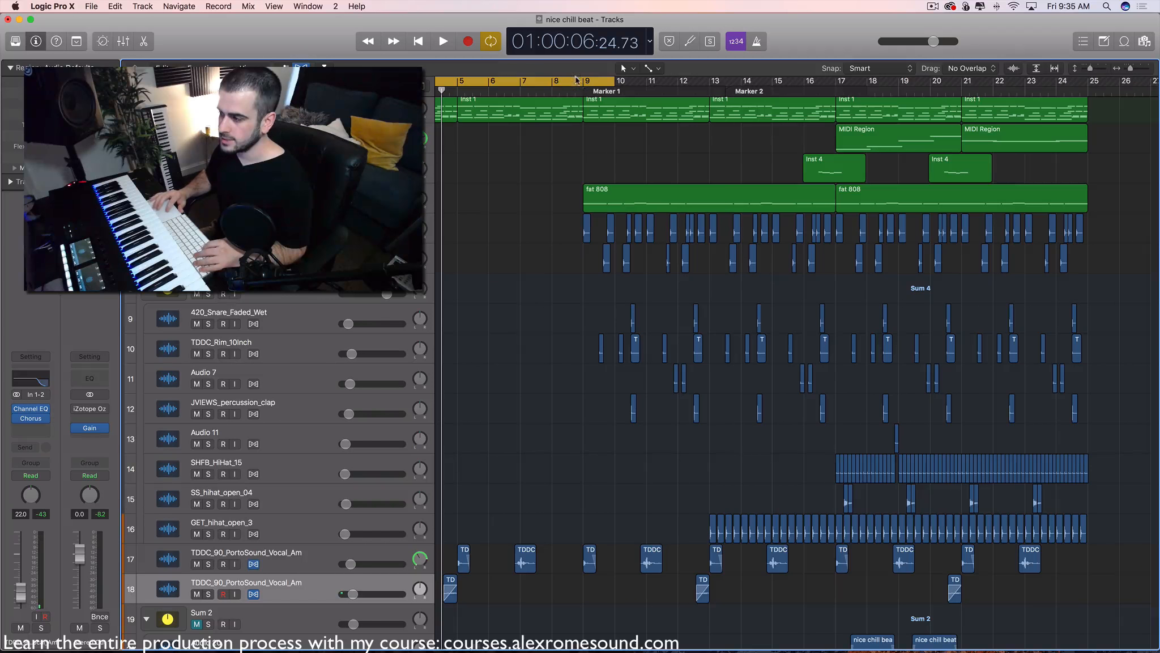
pyautogui.click(567, 80)
pyautogui.press('space')
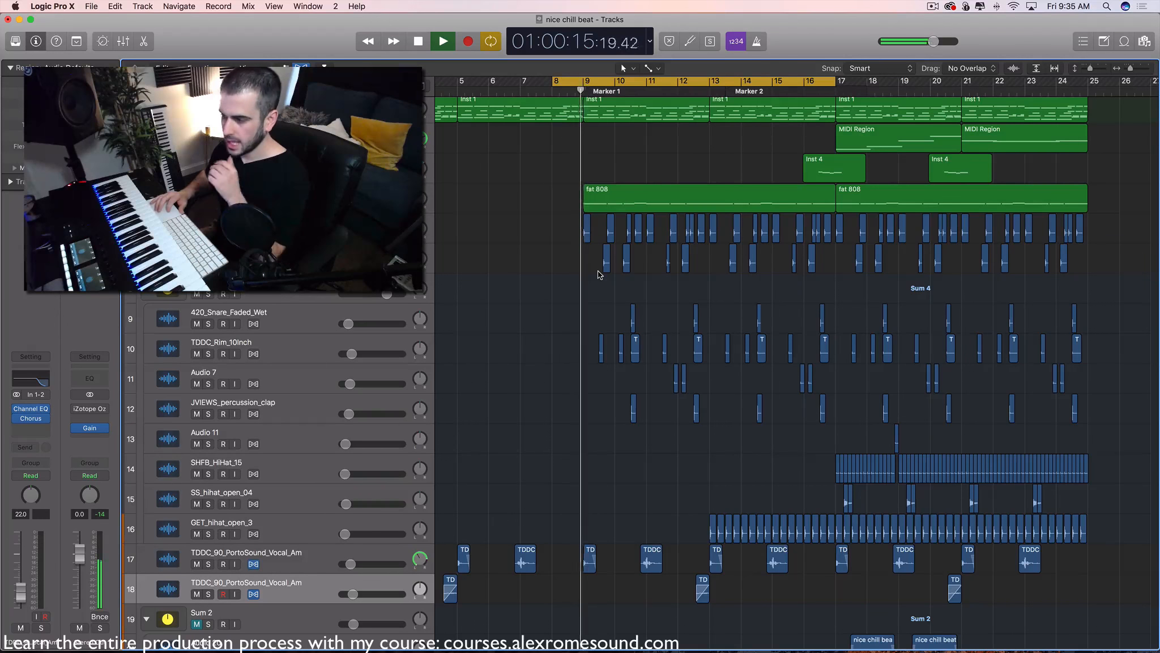
pyautogui.scroll(-1, 601, 275)
pyautogui.scroll(-3, 599, 275)
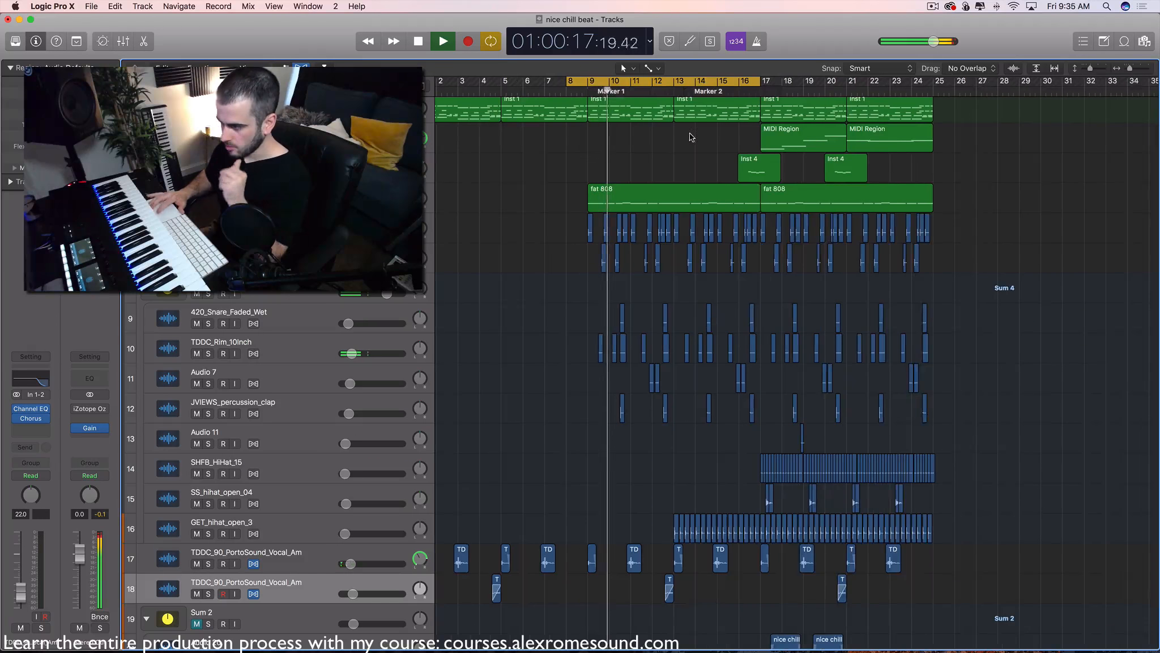
pyautogui.moveTo(700, 512); pyautogui.dragTo(762, 535)
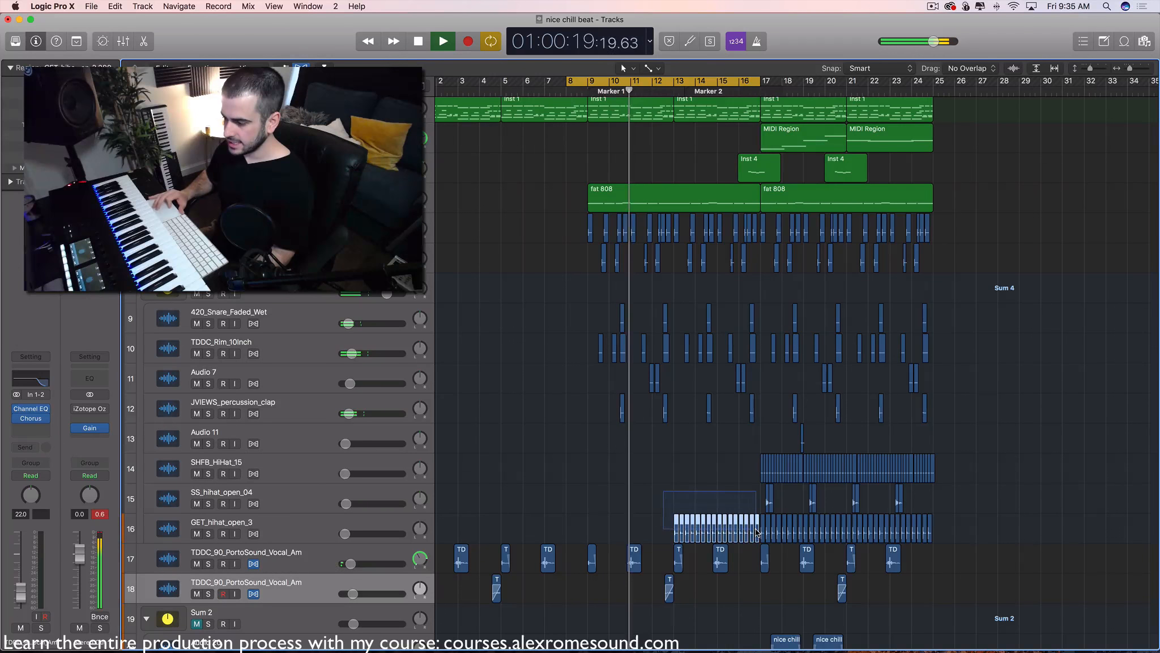
pyautogui.click(706, 486)
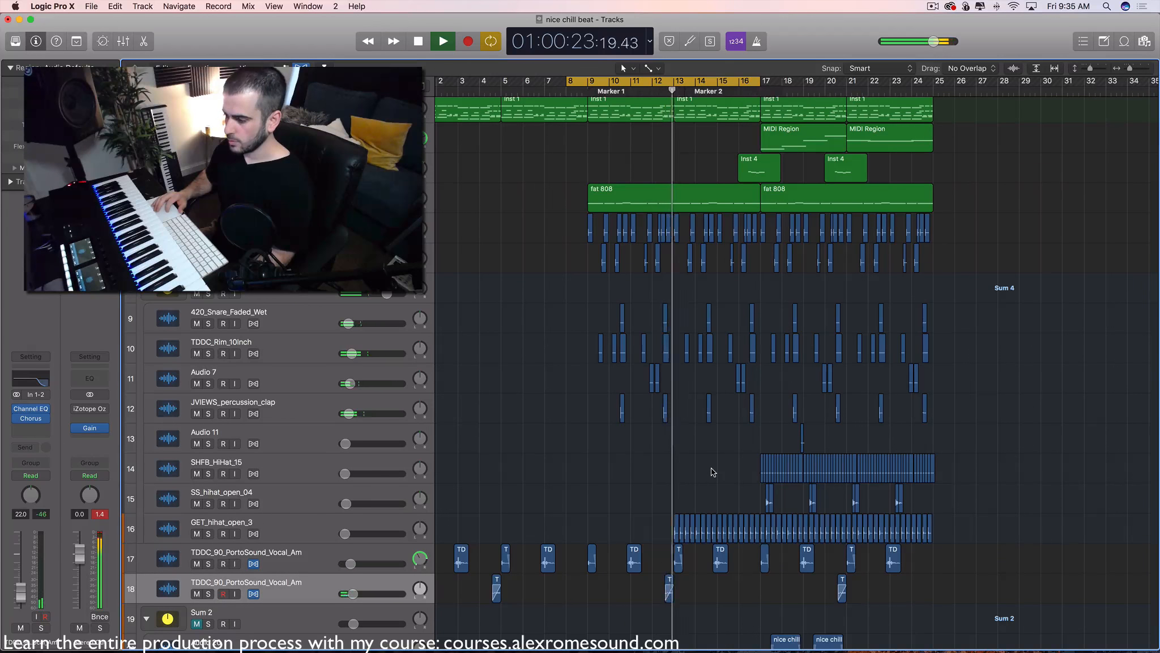
# - Turn off cycling and let playback run past bar 17 into the full loop
pyautogui.press('c')
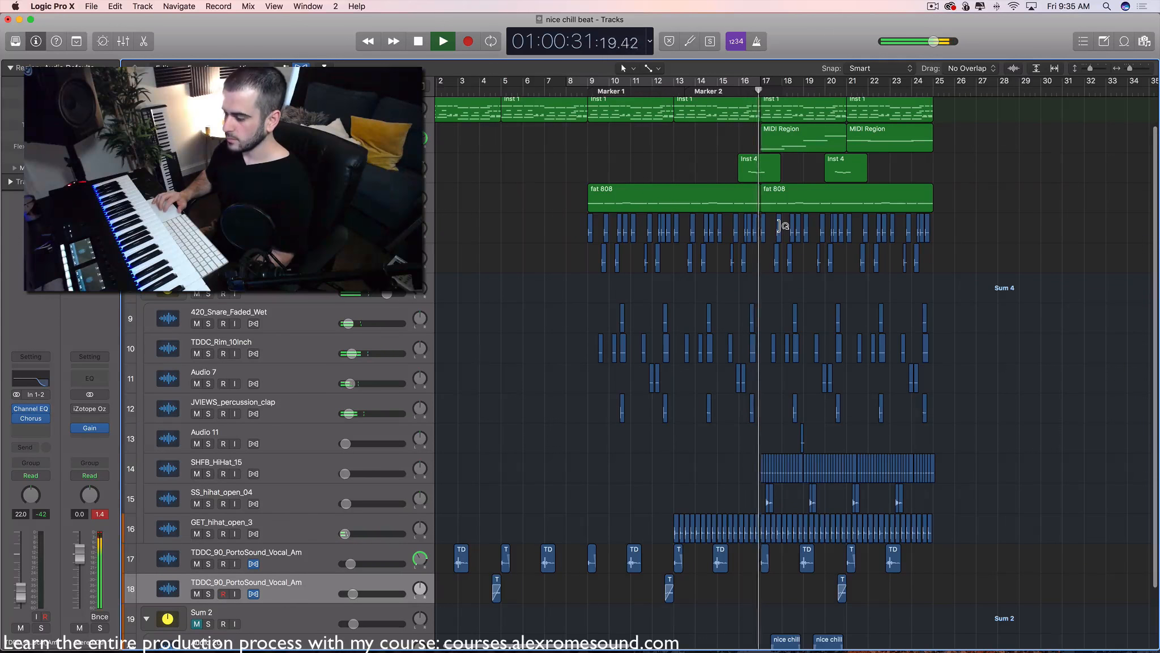
pyautogui.scroll(-3, 786, 227)
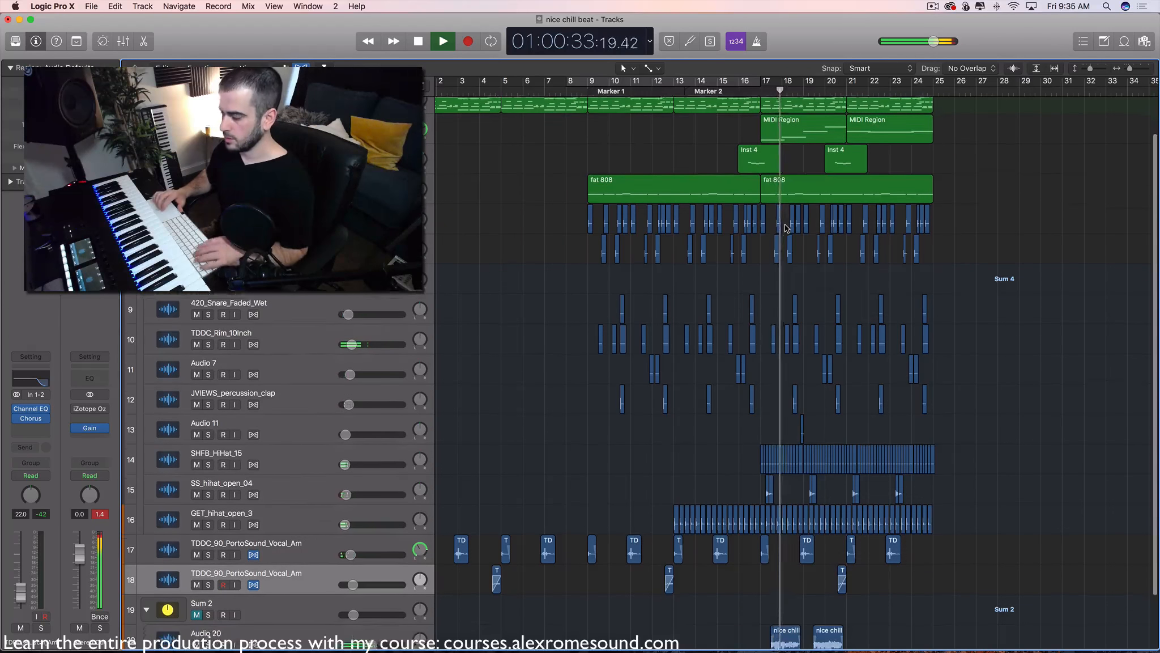
pyautogui.scroll(5, 788, 225)
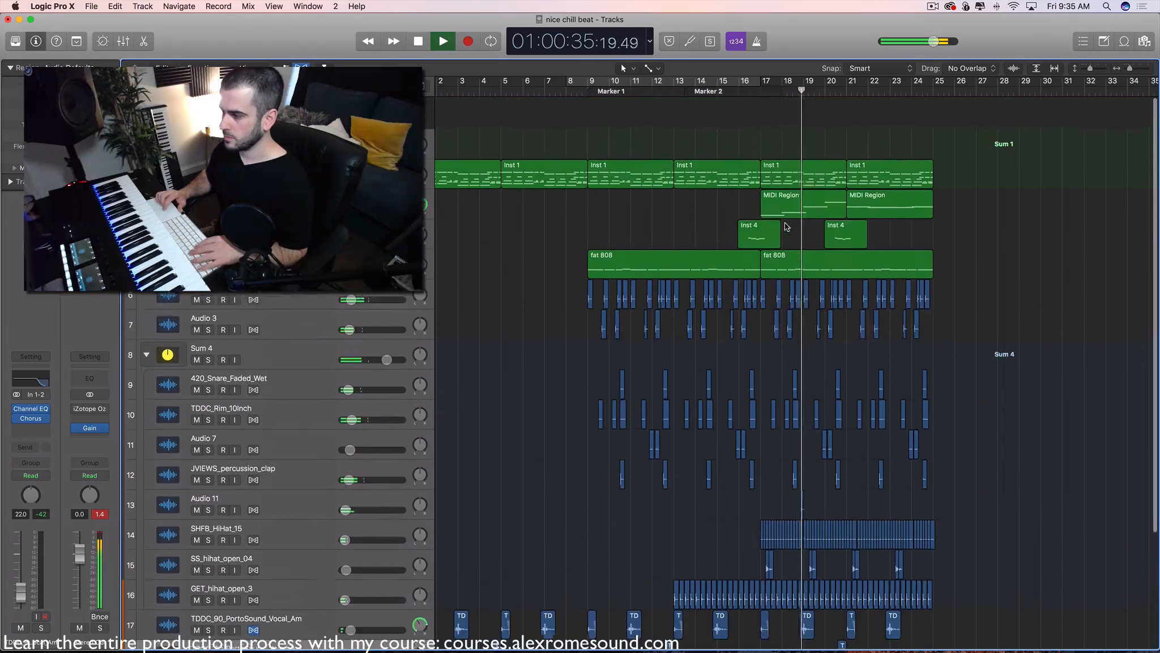
pyautogui.press('space')
# - Stop playback and compare the layered regions of bars 9 to 25 with the two chord regions of bars 1 to 9
pyautogui.scroll(-1, 791, 227)
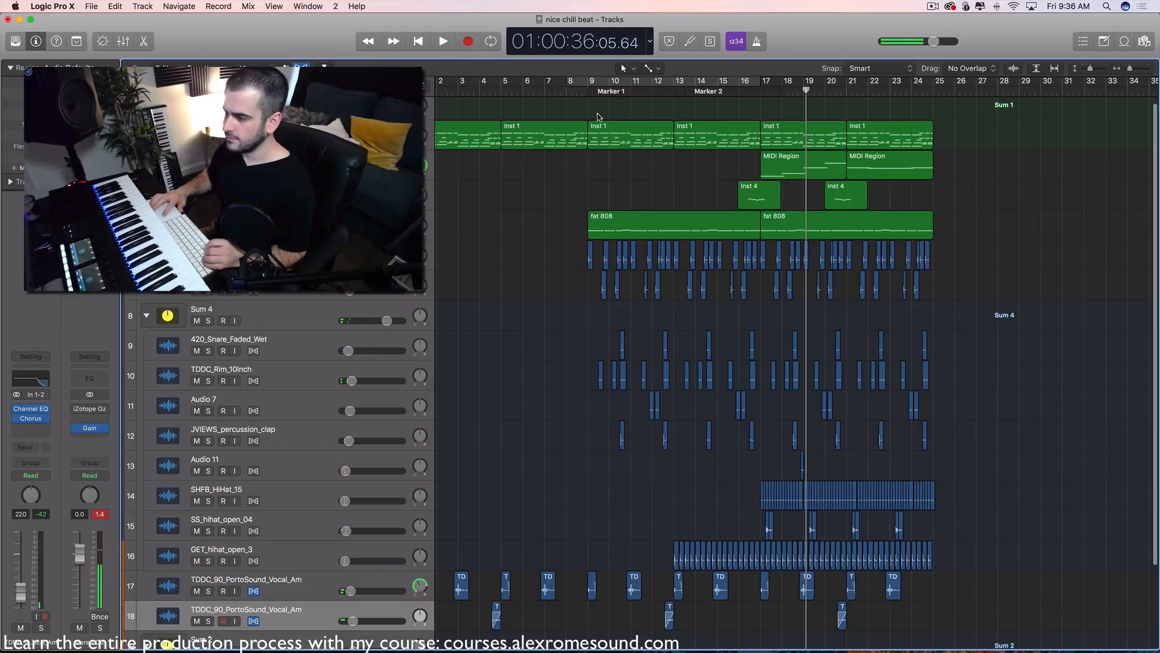
pyautogui.moveTo(589, 106)
pyautogui.mouseDown()
pyautogui.moveTo(1021, 468)
pyautogui.moveTo(1039, 569)
pyautogui.mouseUp()
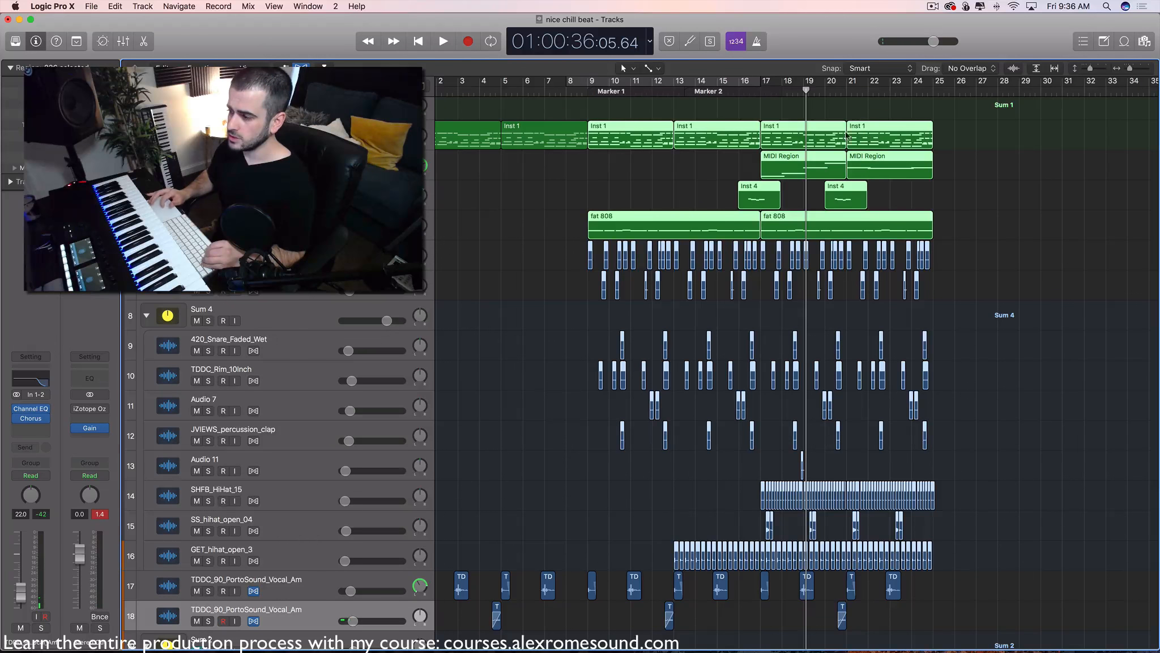
pyautogui.hscroll(-2, 848, 136)
pyautogui.moveTo(473, 109)
pyautogui.mouseDown()
pyautogui.moveTo(578, 191)
pyautogui.moveTo(488, 127)
pyautogui.mouseUp()
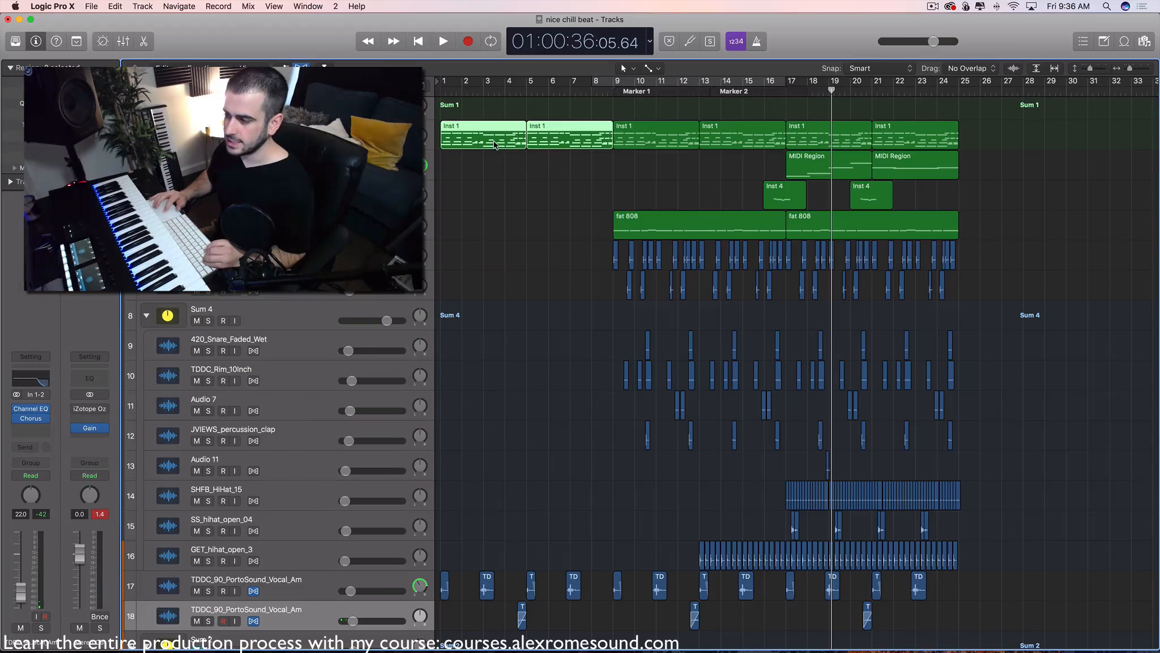
pyautogui.moveTo(631, 117); pyautogui.dragTo(973, 421)
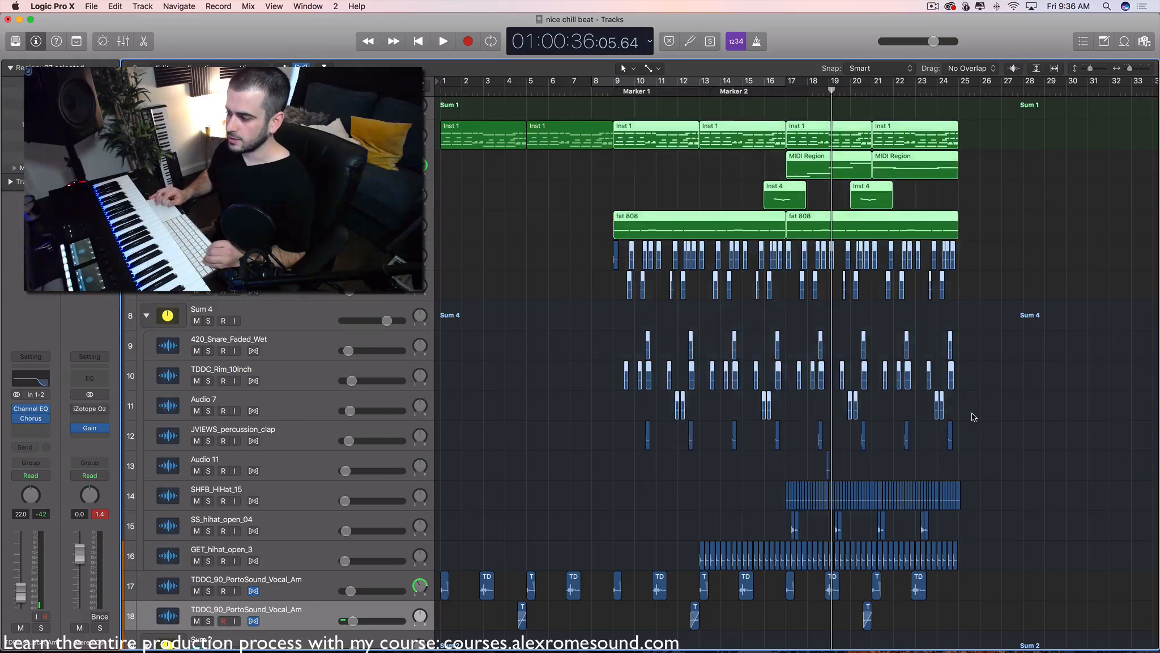
# - Delete the Sum 2 track stack together with its Audio 20 and Audio 23 tracks and their regions
pyautogui.scroll(-3, 973, 418)
pyautogui.scroll(-2, 973, 418)
pyautogui.click(1067, 429)
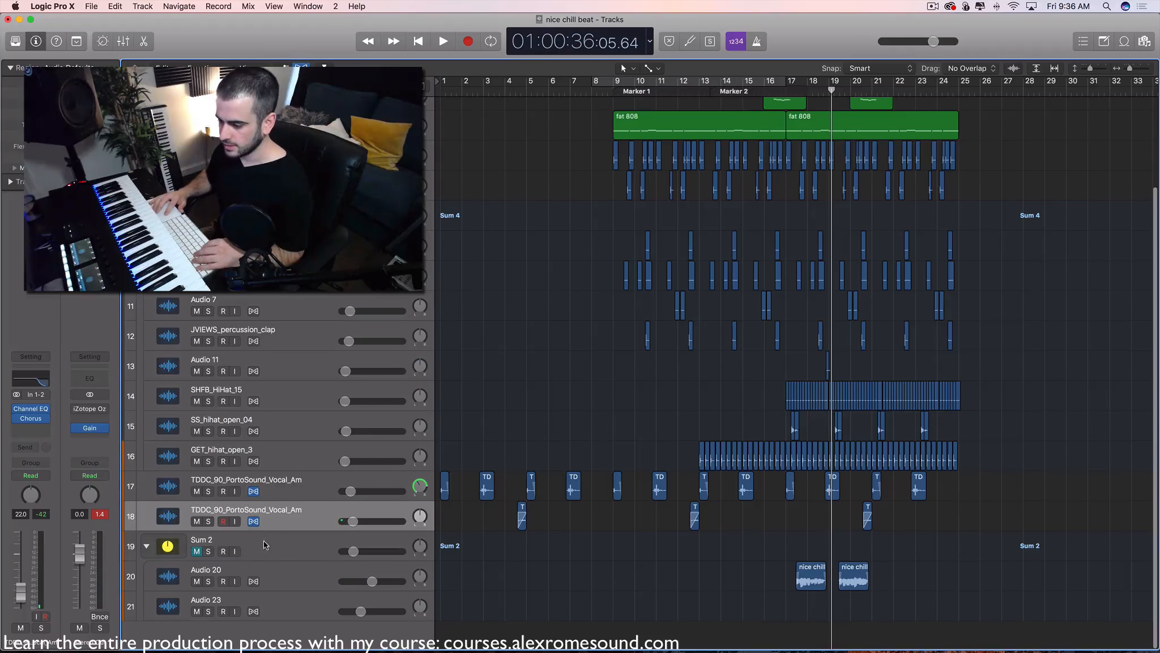
pyautogui.click(264, 544)
pyautogui.press('super+BackSpace')
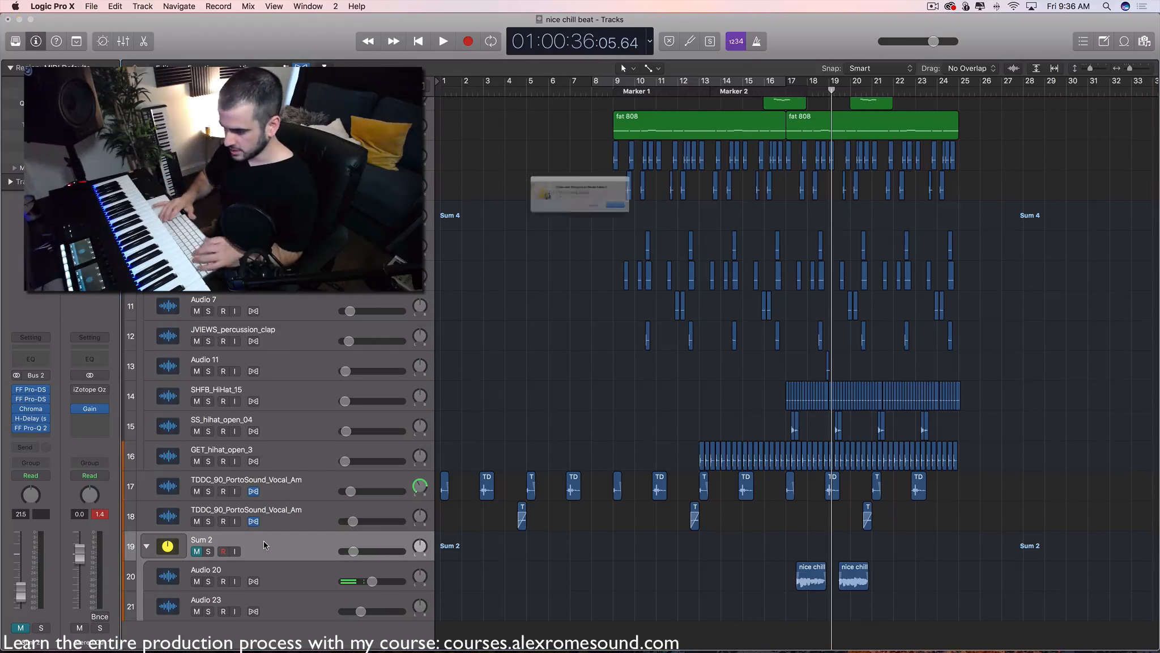
pyautogui.press('Return')
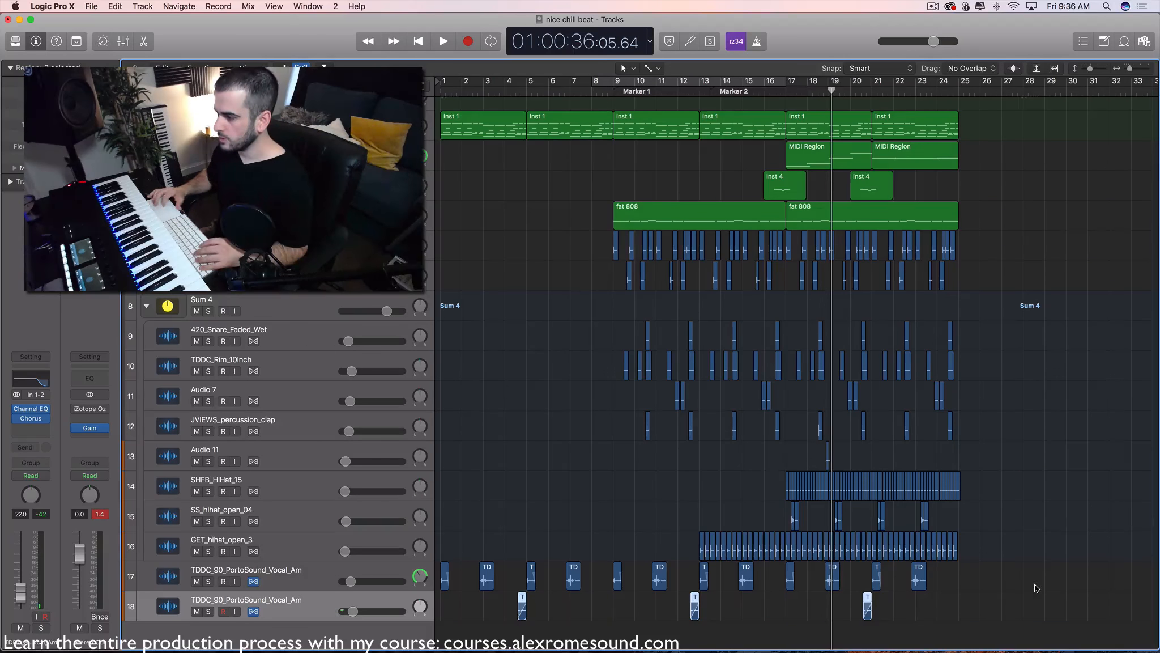
# - Set the cycle range to bars 1 to 25 and repeat all of that section's regions once from bar 25
pyautogui.press('super+Left')
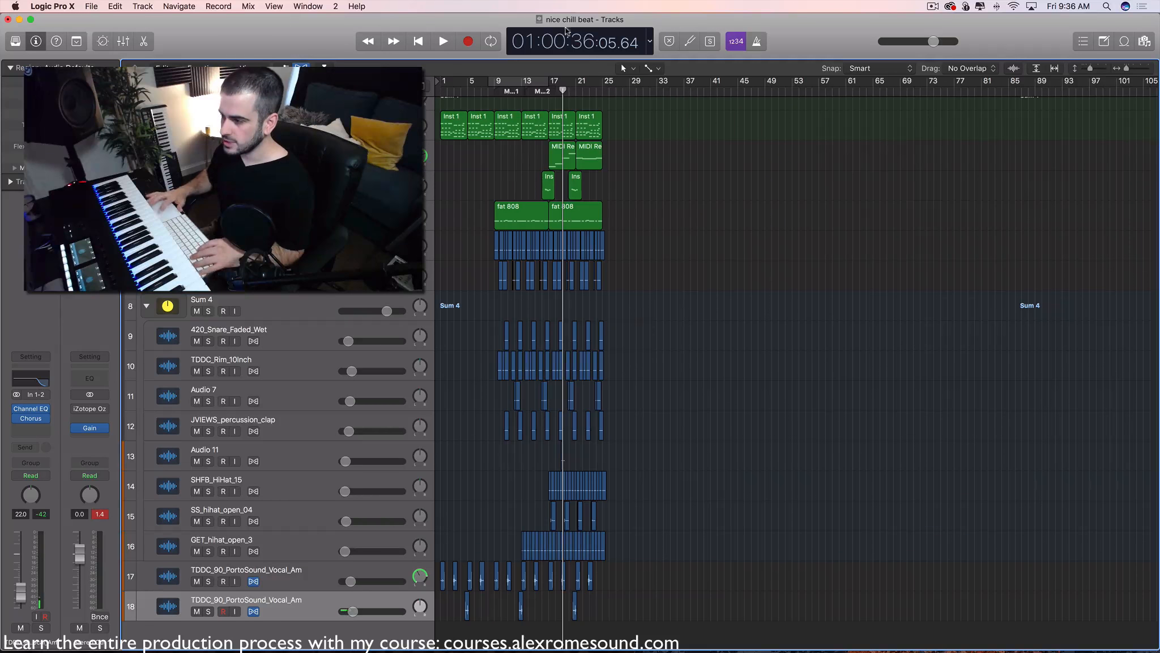
pyautogui.moveTo(603, 84); pyautogui.dragTo(440, 83)
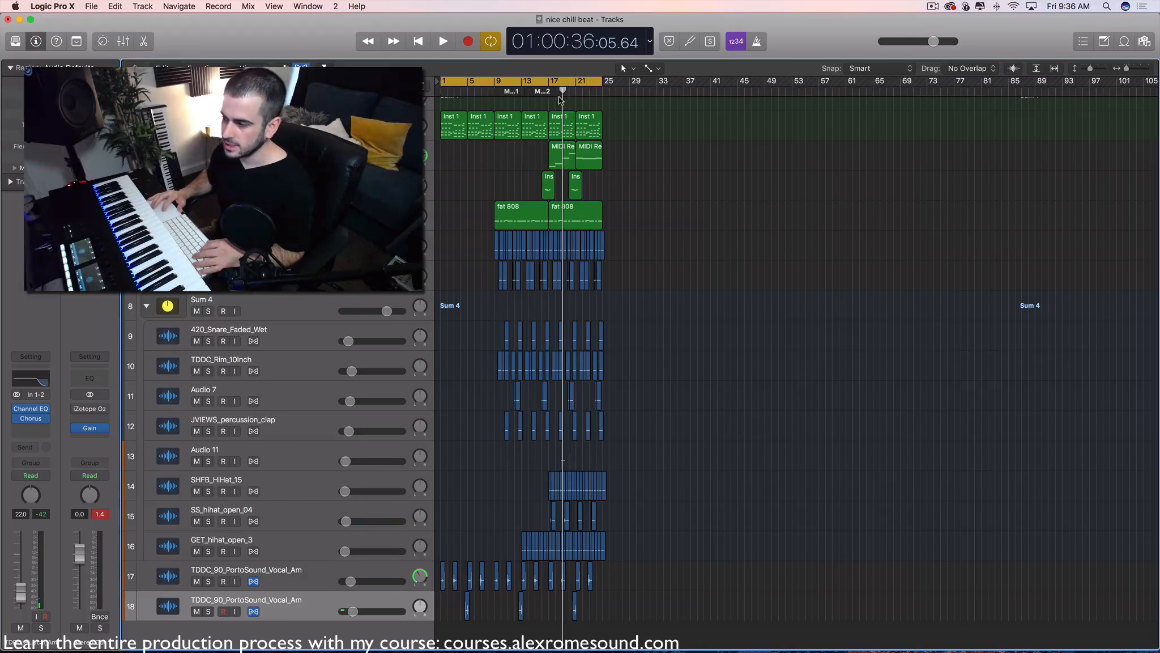
pyautogui.moveTo(562, 92); pyautogui.dragTo(595, 118)
pyautogui.scroll(-2, 594, 120)
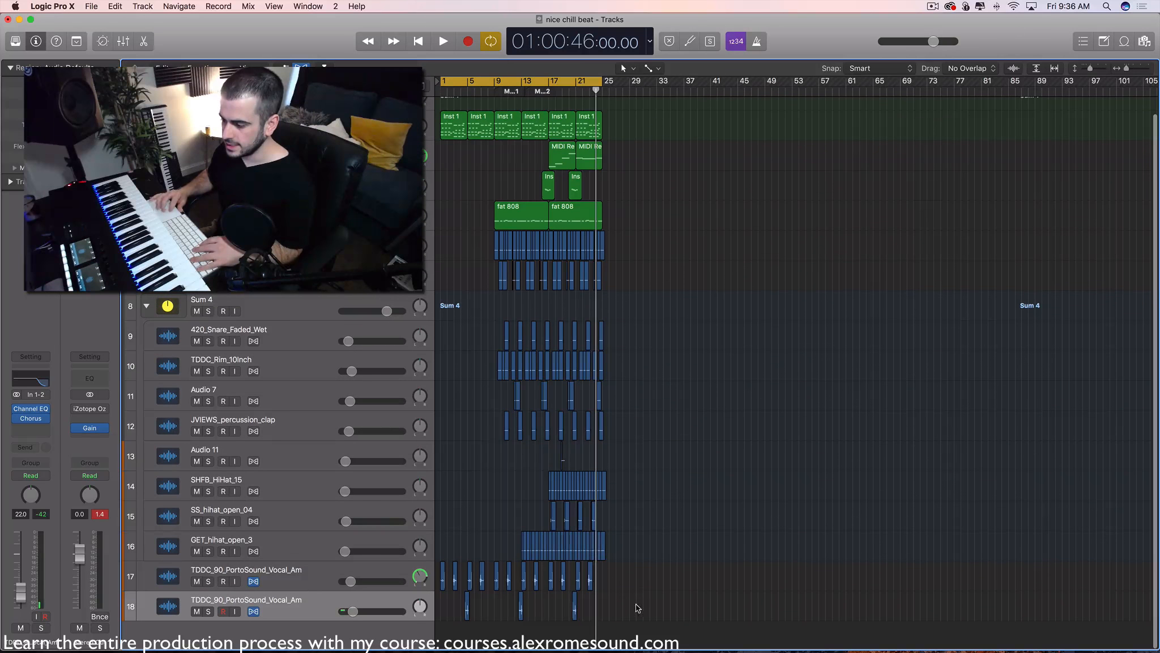
pyautogui.moveTo(637, 608); pyautogui.dragTo(463, 86)
pyautogui.press('super+r')
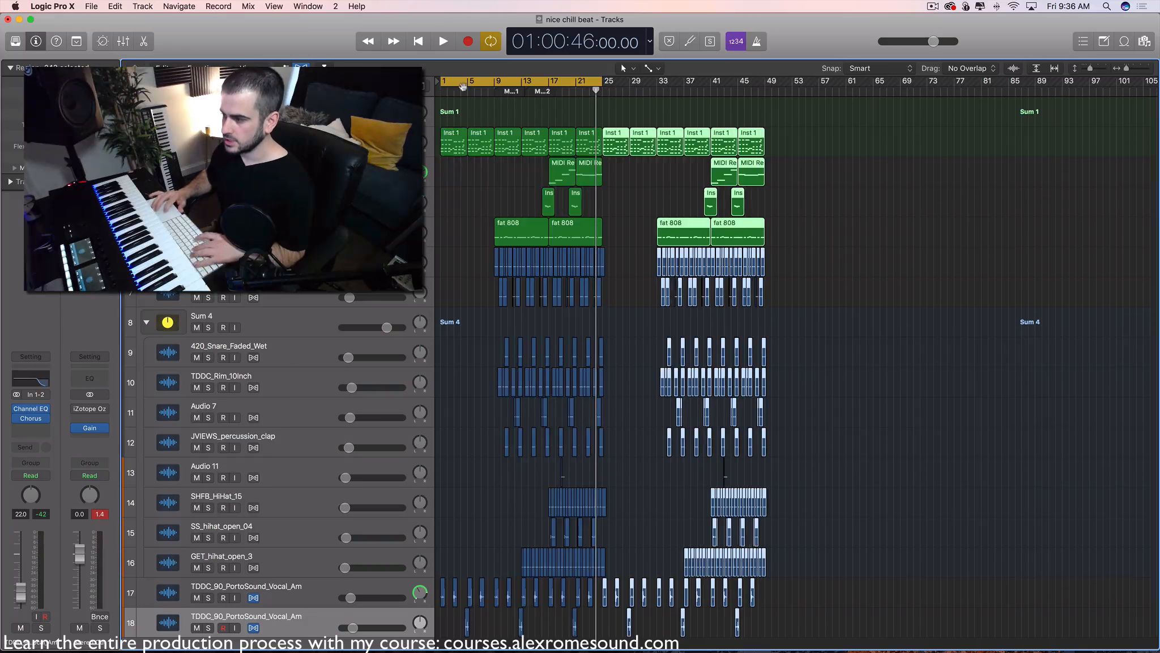
# - Repeat the selected section again to fill bars 49 to 73 and set the playhead at bar 73
pyautogui.moveTo(596, 91); pyautogui.dragTo(765, 94)
pyautogui.scroll(-1, 772, 483)
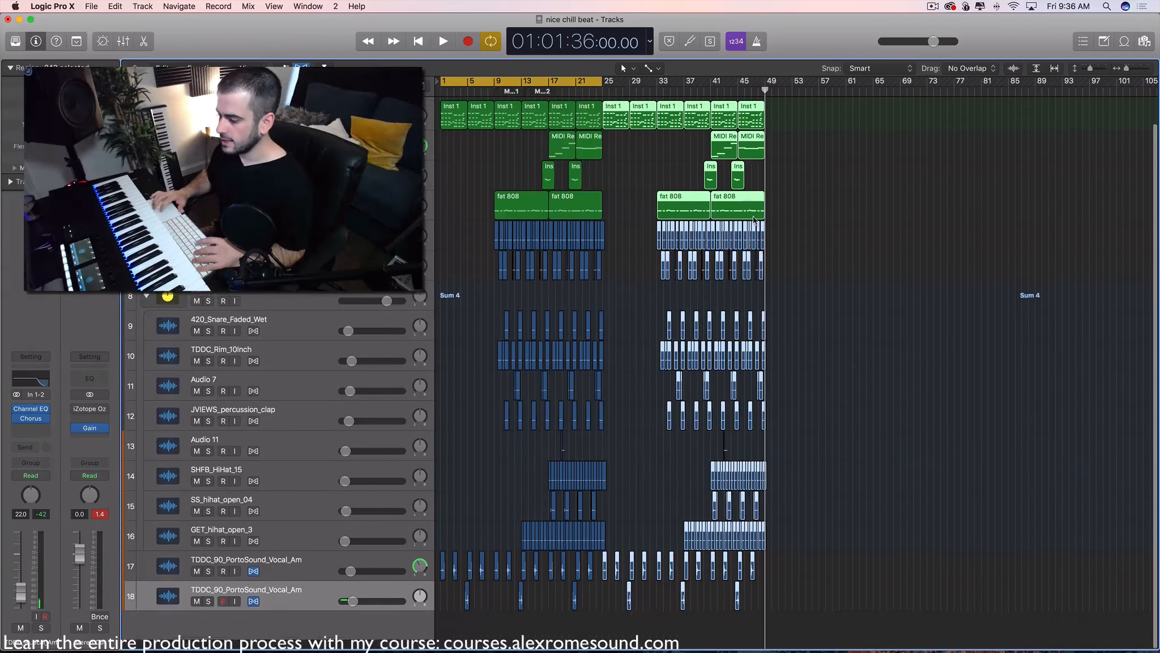
pyautogui.press('super+r')
pyautogui.hscroll(3, 822, 134)
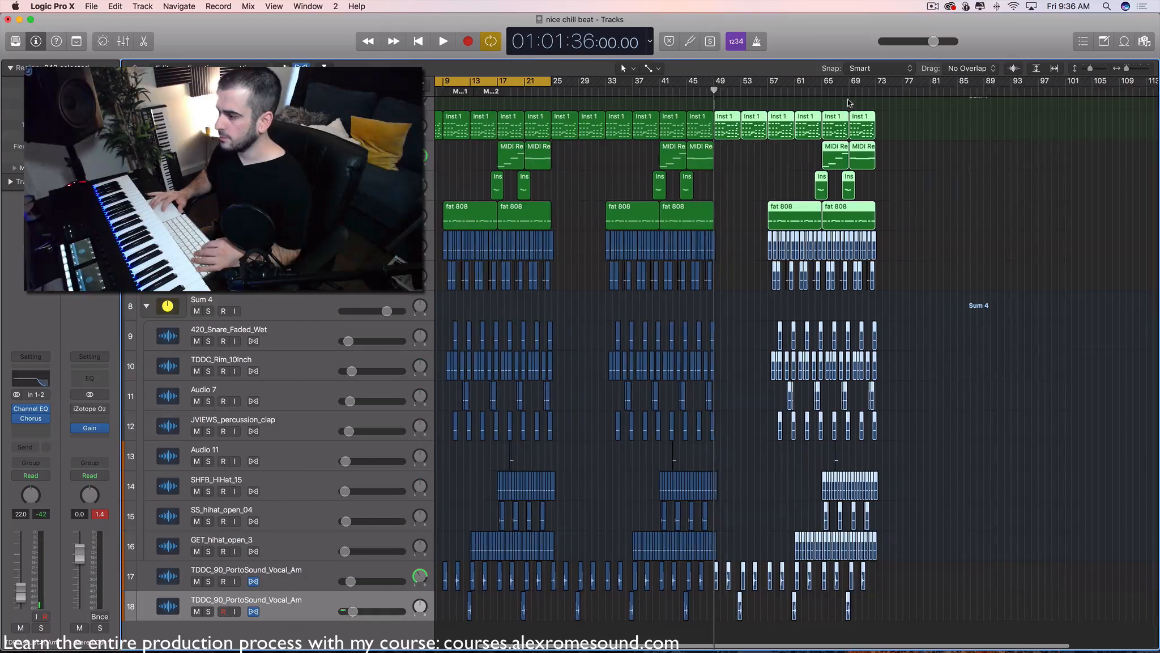
pyautogui.moveTo(844, 90); pyautogui.dragTo(876, 103)
# - Examine the chord, melody, bass and drum layers in the final section between bars 57 and 73
pyautogui.press('super+Right')
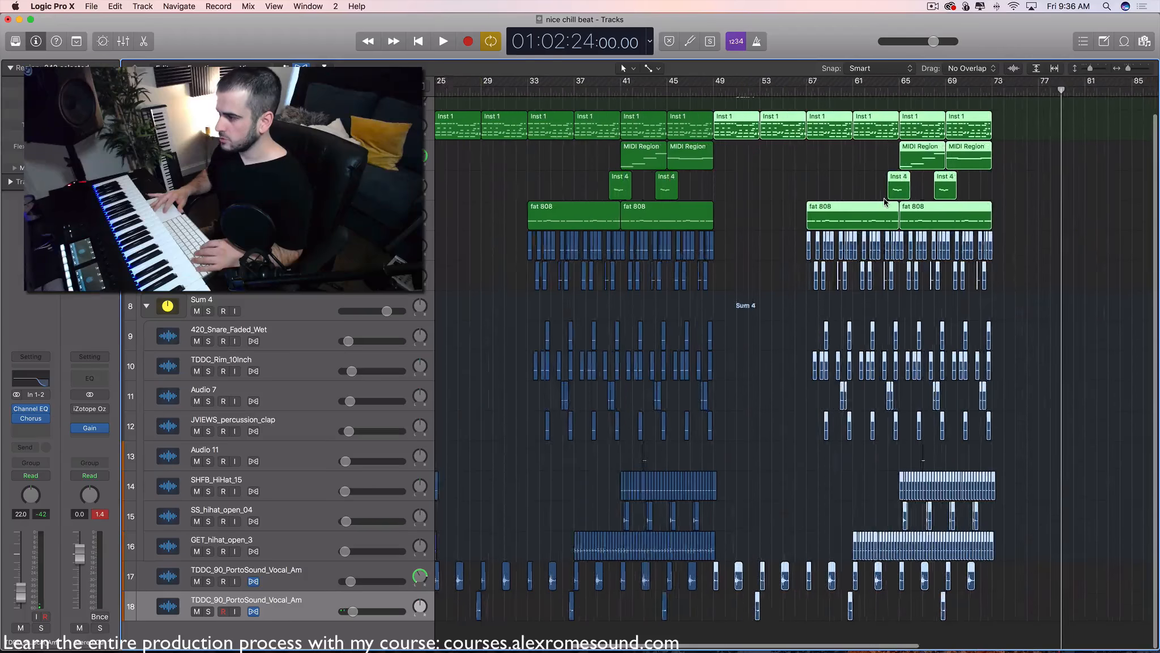
pyautogui.hscroll(10, 885, 202)
pyautogui.hscroll(-5, 884, 201)
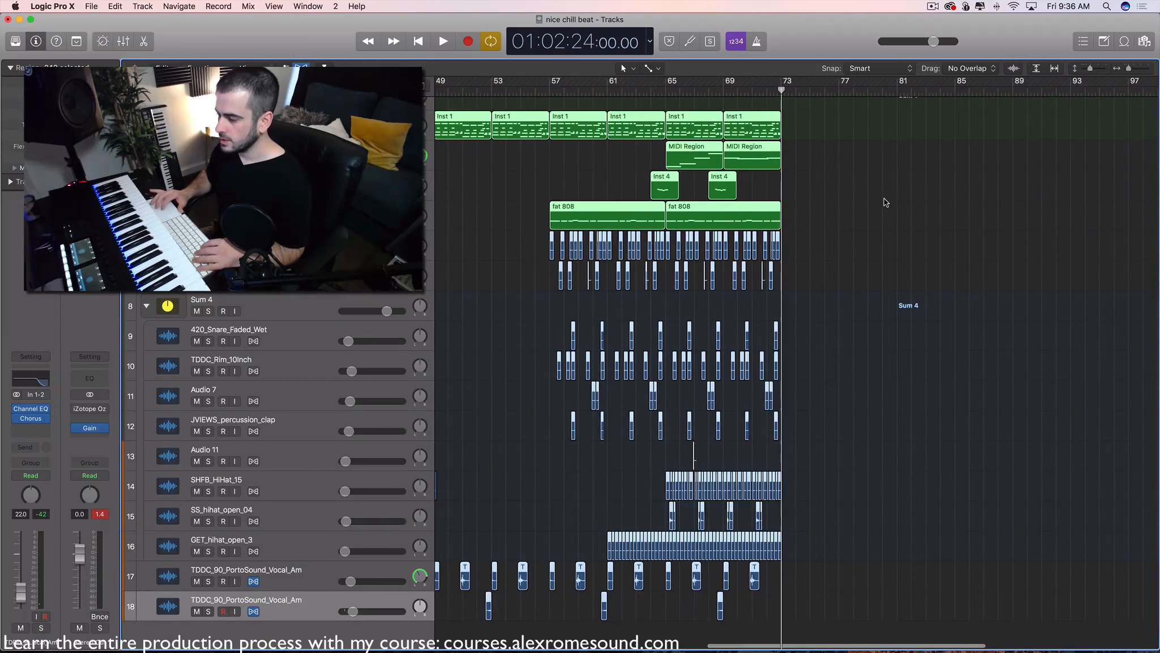
pyautogui.scroll(1, 746, 164)
pyautogui.click(820, 179)
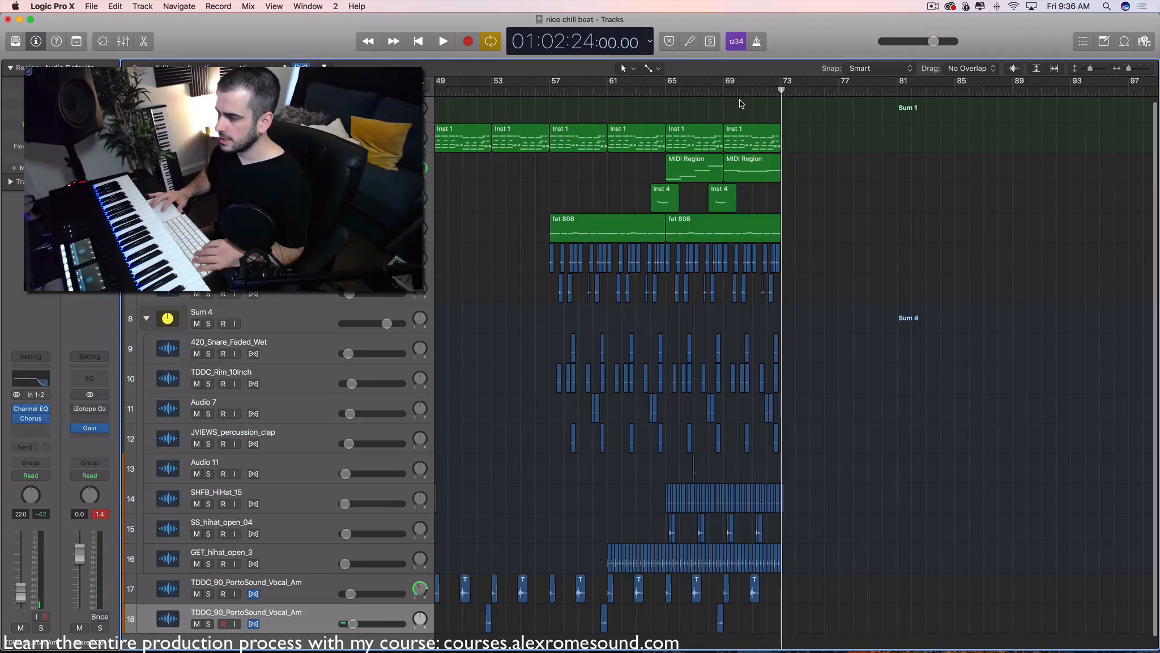
pyautogui.moveTo(739, 114); pyautogui.dragTo(840, 359)
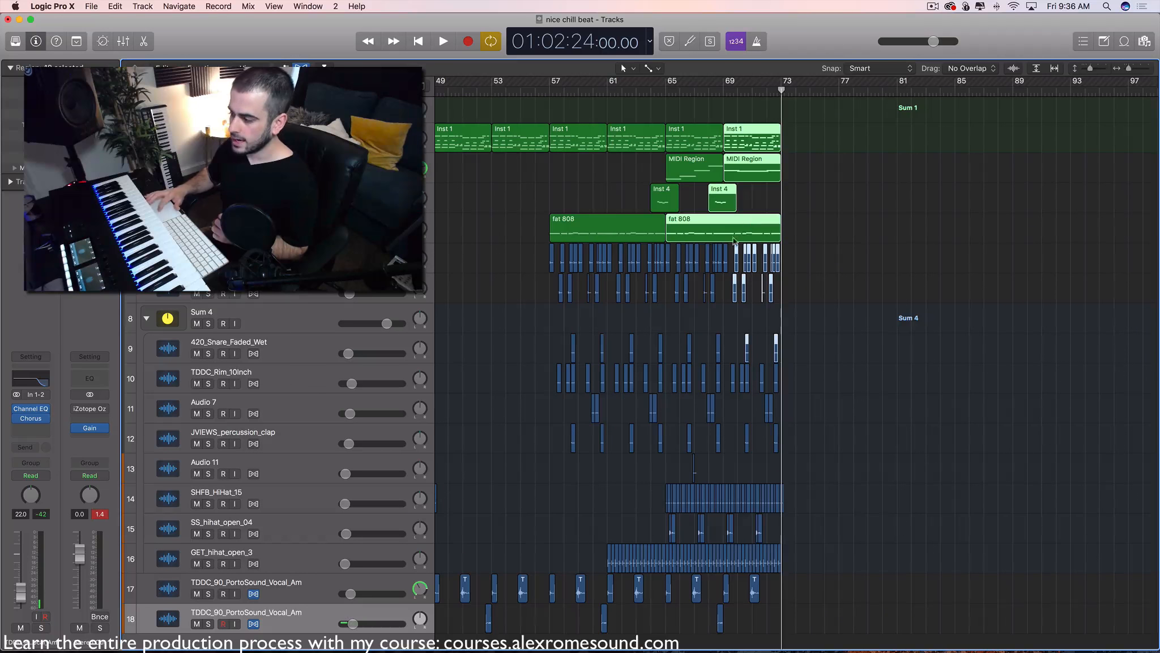
pyautogui.click(881, 421)
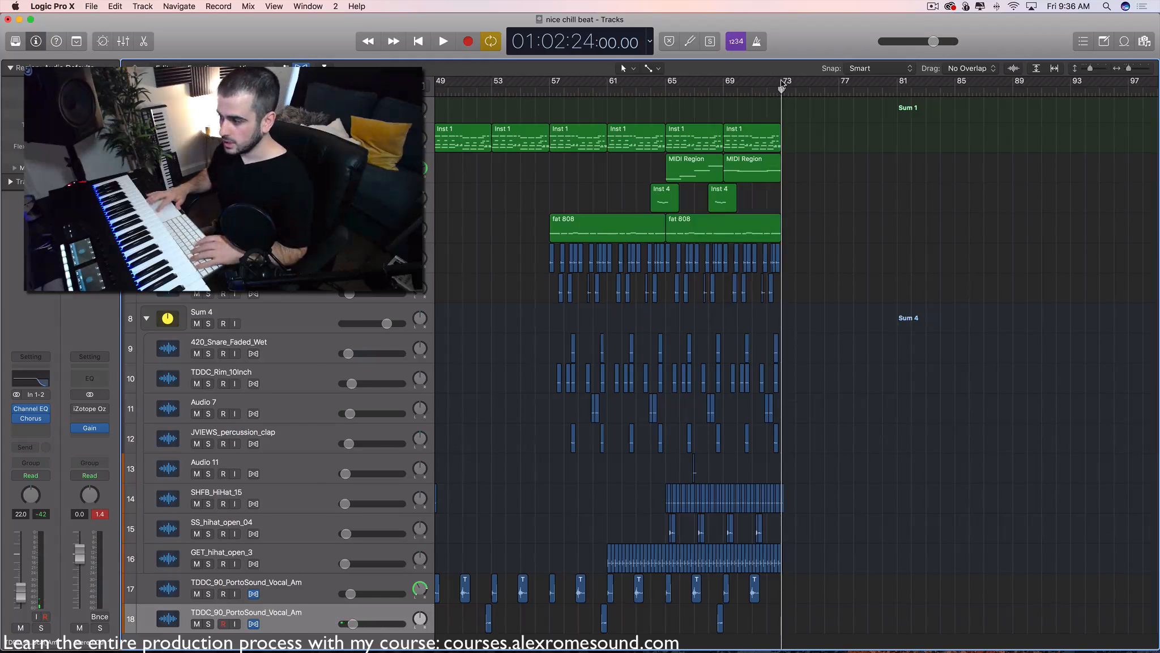
pyautogui.moveTo(848, 187); pyautogui.dragTo(679, 232)
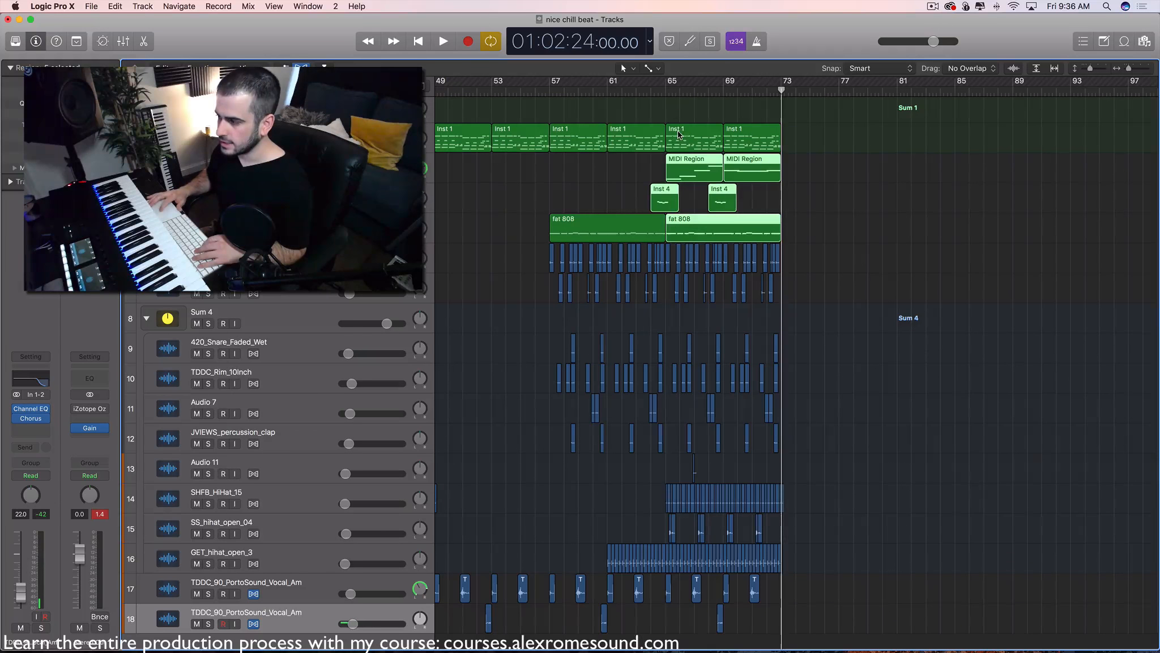
pyautogui.click(673, 90)
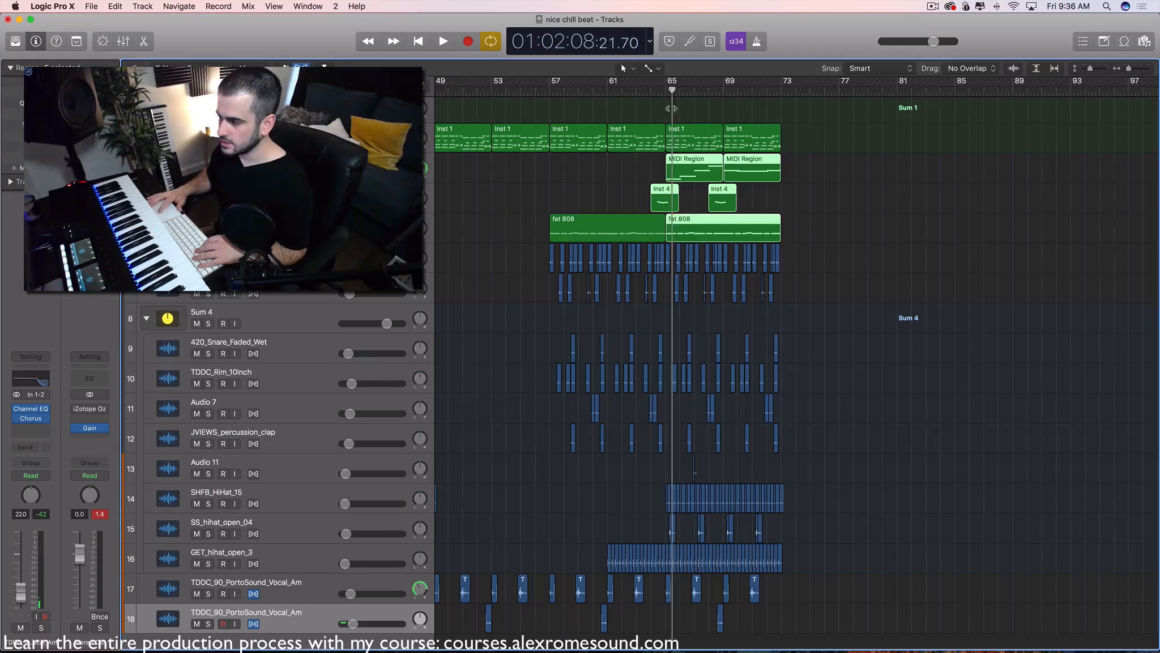
pyautogui.click(634, 93)
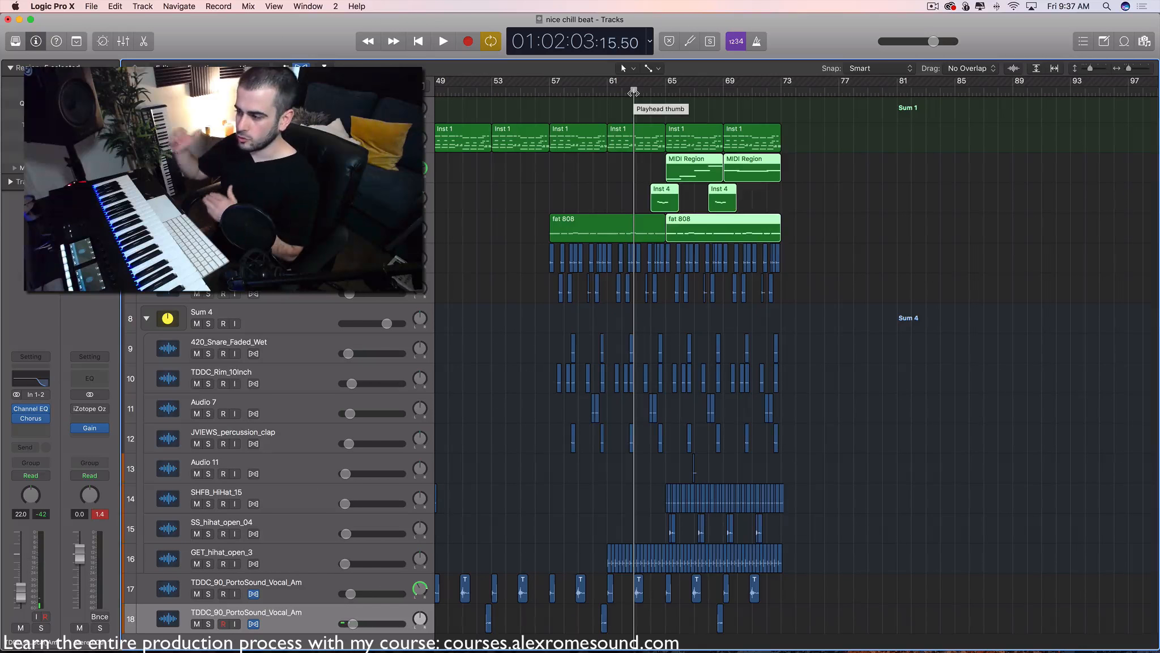
pyautogui.click(813, 183)
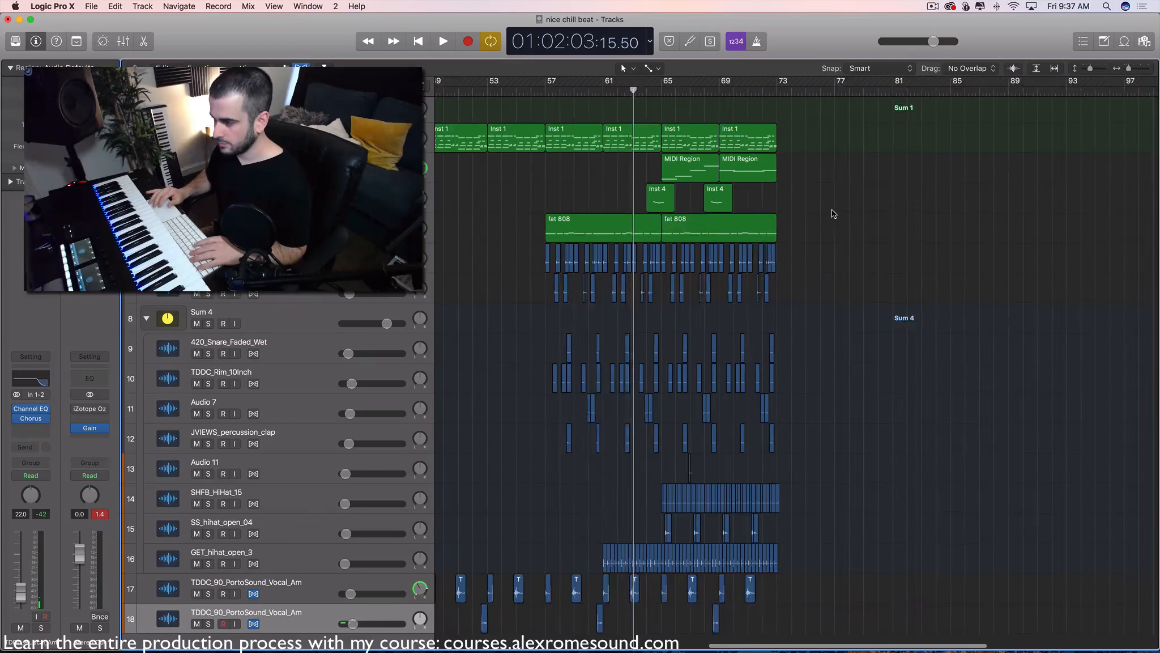
# - Repeat the last two Inst 1 chord regions so their copies fill bars 73 to 81
pyautogui.hscroll(3, 831, 213)
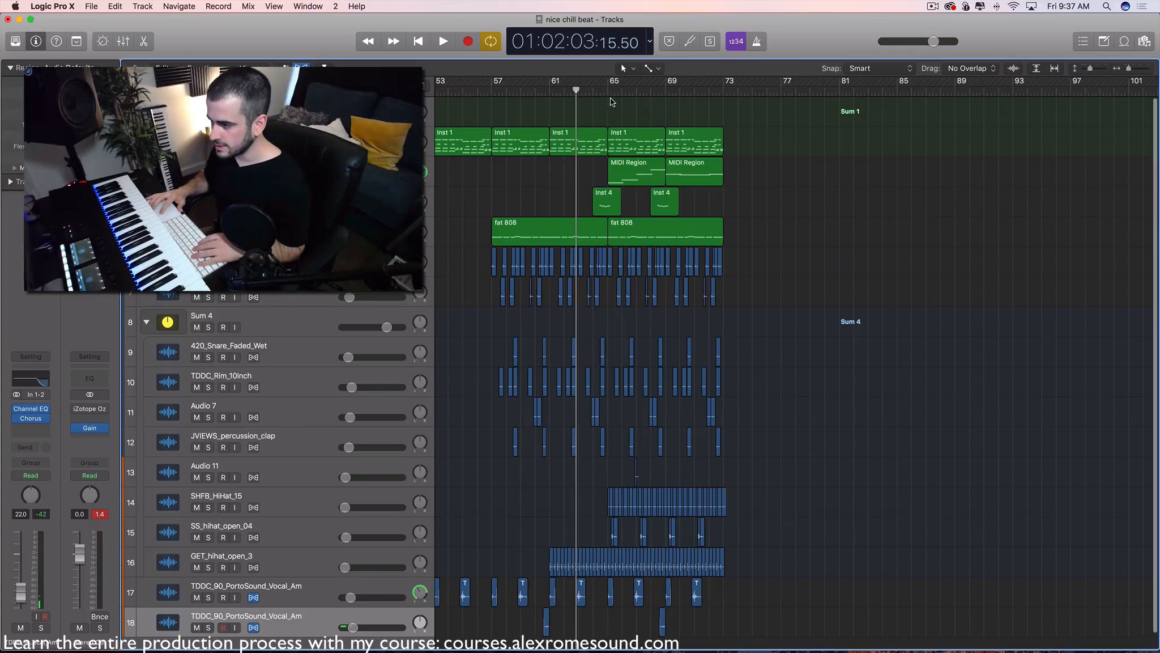
pyautogui.moveTo(611, 101); pyautogui.dragTo(731, 150)
pyautogui.press('super+r')
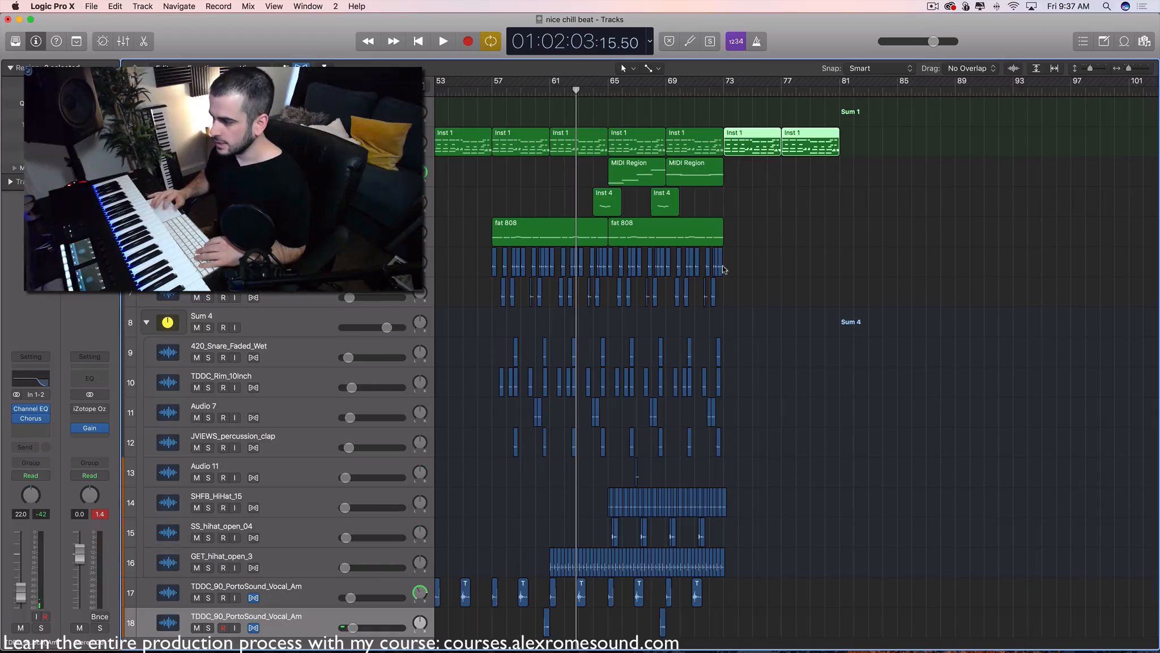
# - Repeat the fat 808 bass and the kick, snare, rim and clap drum regions of bars 65 to 73 into bars 73 to 81
pyautogui.scroll(4, 703, 277)
pyautogui.hscroll(-1, 704, 278)
pyautogui.click(776, 288)
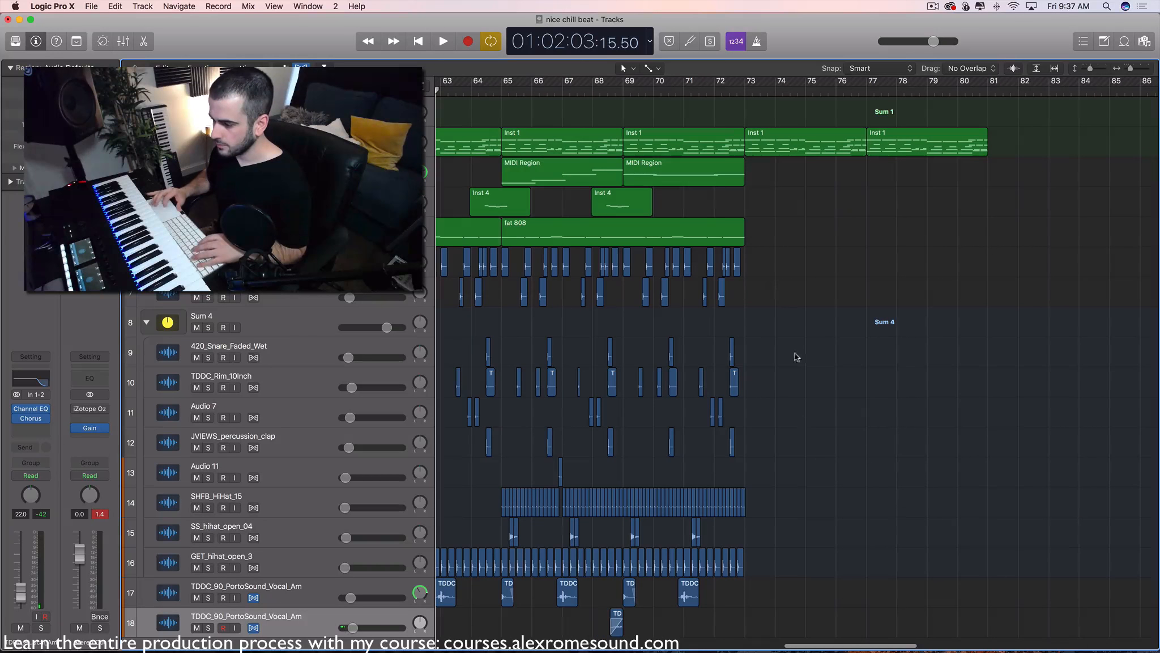
pyautogui.moveTo(820, 452); pyautogui.dragTo(508, 232)
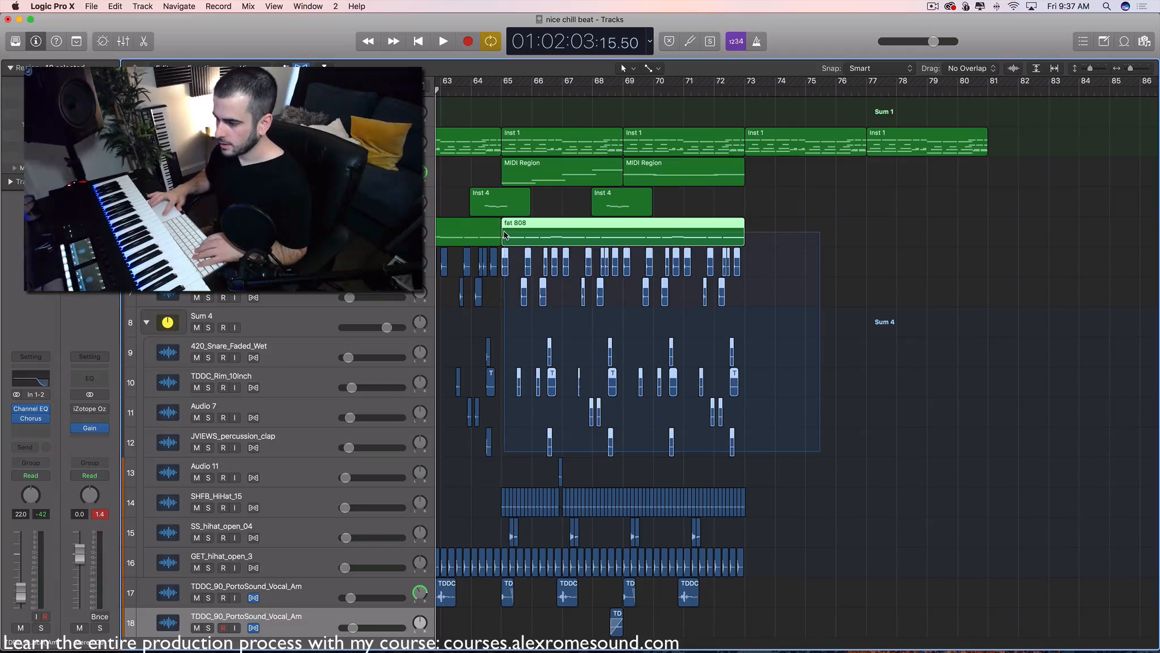
pyautogui.press('super+r')
pyautogui.hscroll(5, 794, 248)
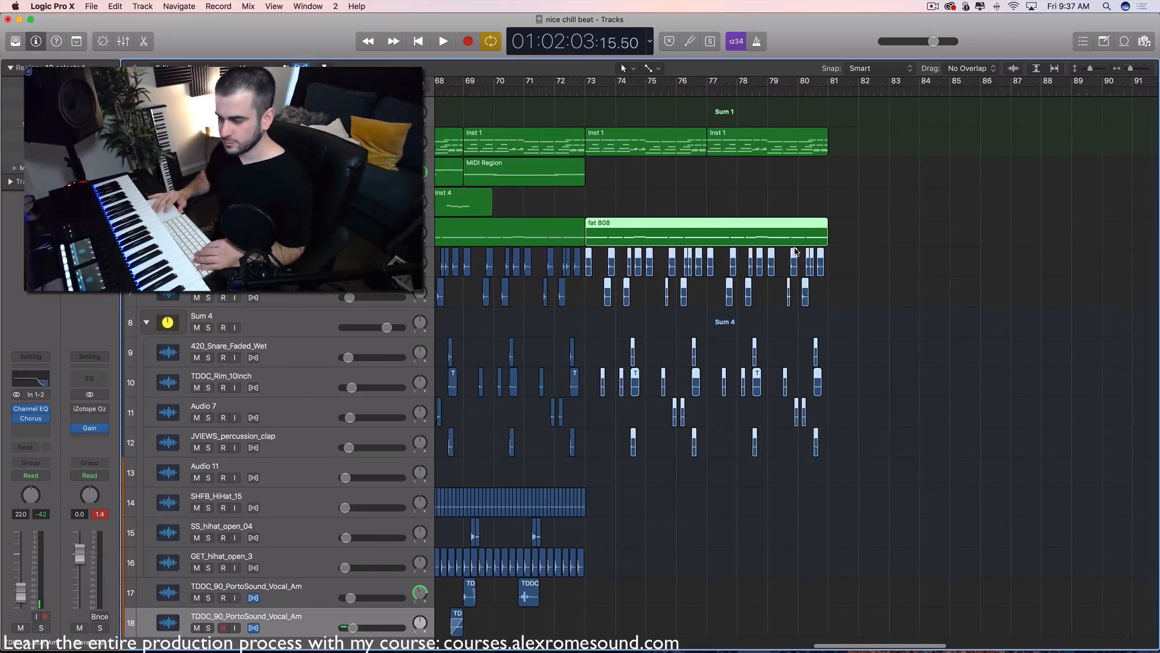
# - Set the cycle range to bars 73 to 81 and play back the added section
pyautogui.moveTo(576, 83); pyautogui.dragTo(828, 84)
pyautogui.press('space')
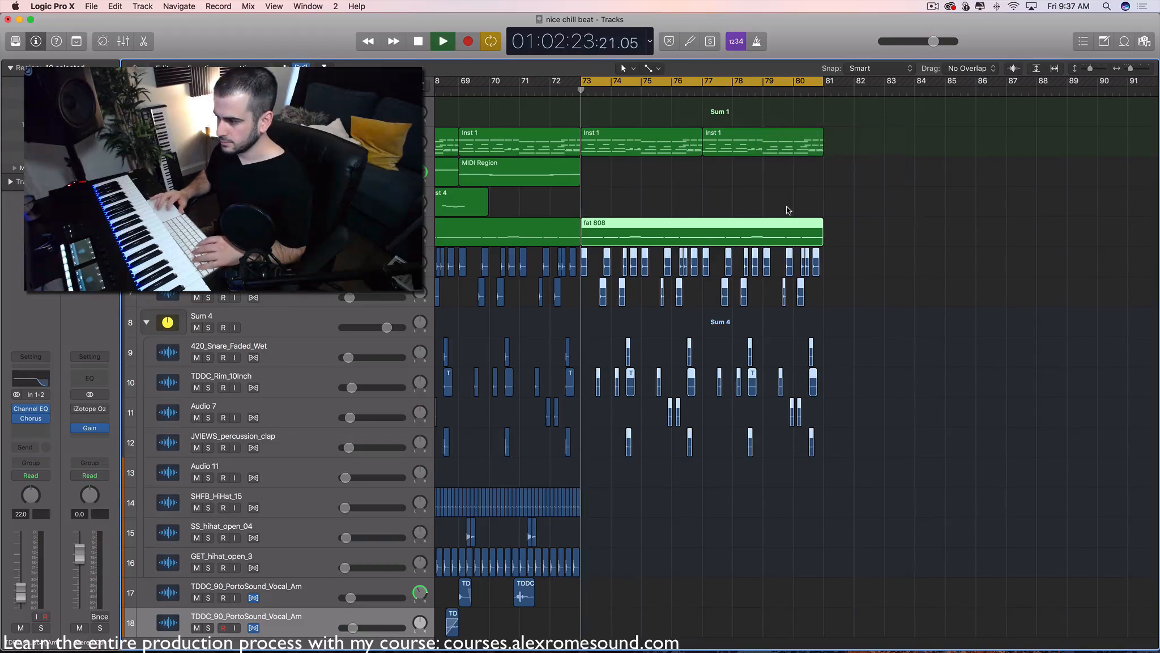
pyautogui.press('super+Left')
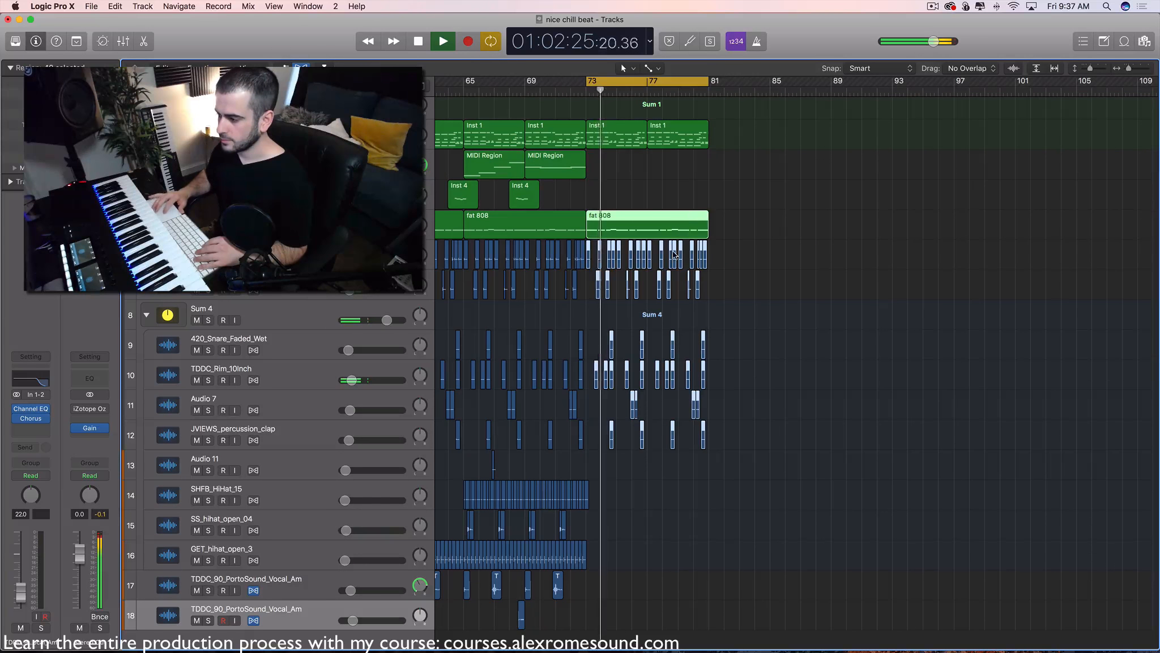
pyautogui.press('super+Right')
pyautogui.press('super+Right')
# - Stop playback and copy four bars of GET_hihat_open_3 hi-hats into bars 77 to 81 on the same track
pyautogui.hscroll(-4, 693, 601)
pyautogui.press('space')
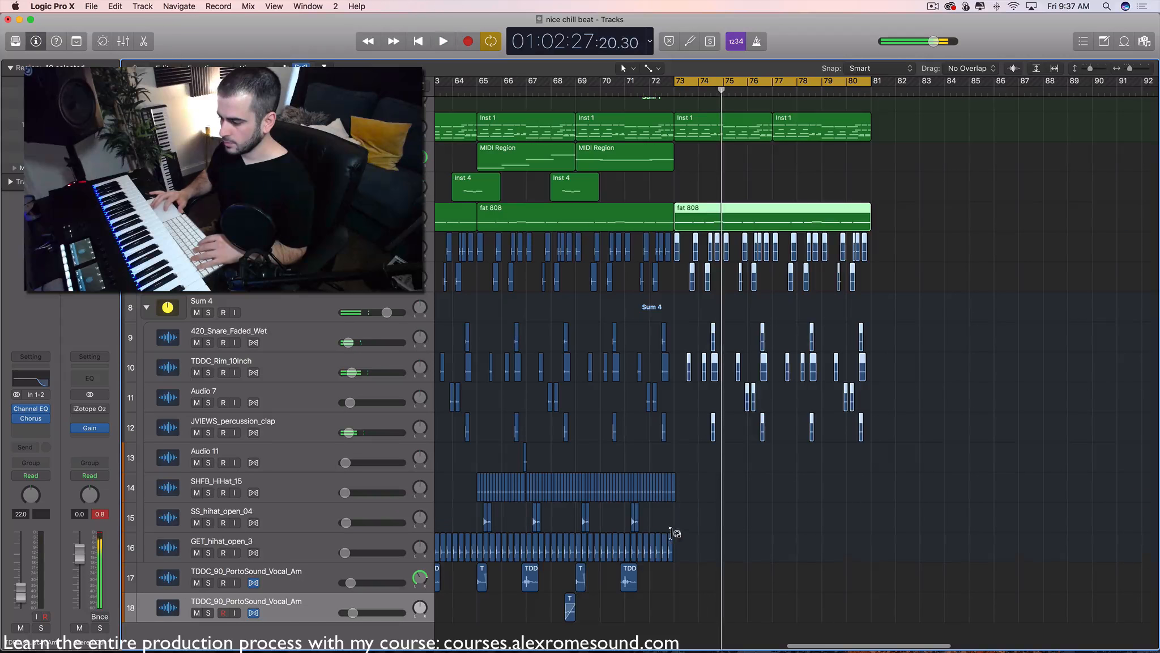
pyautogui.moveTo(696, 553); pyautogui.dragTo(774, 541)
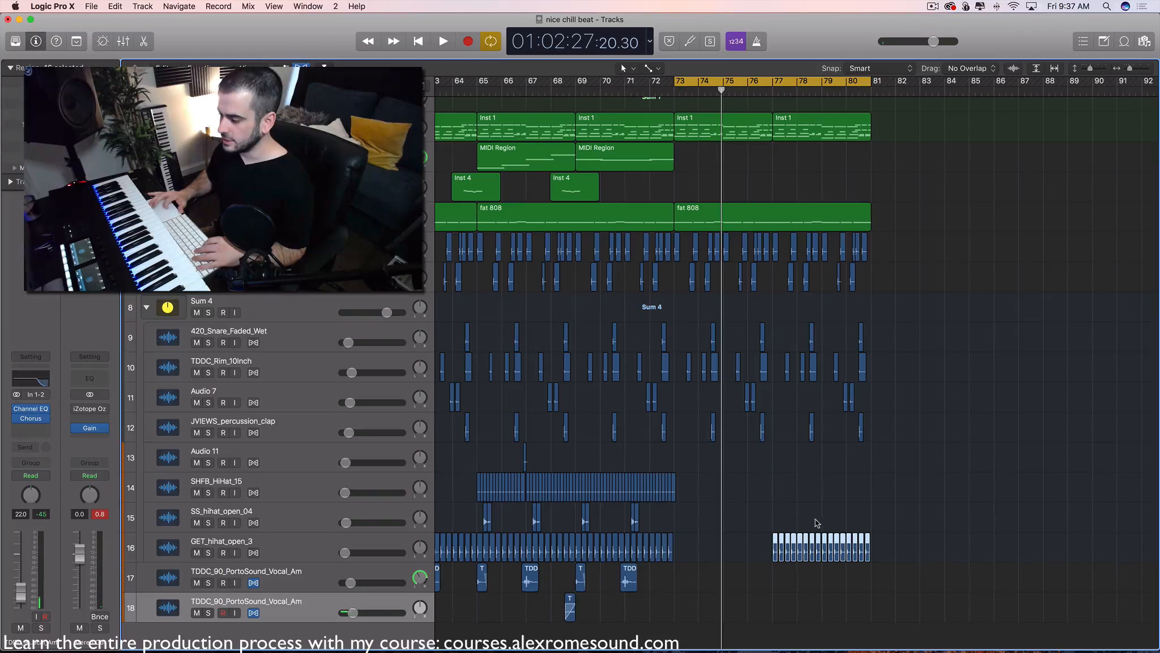
pyautogui.hscroll(3, 795, 448)
# - Play the extended section from bar 73 through its ending with cycling turned off, and look over the whole arrangement from bar 1
pyautogui.press('space')
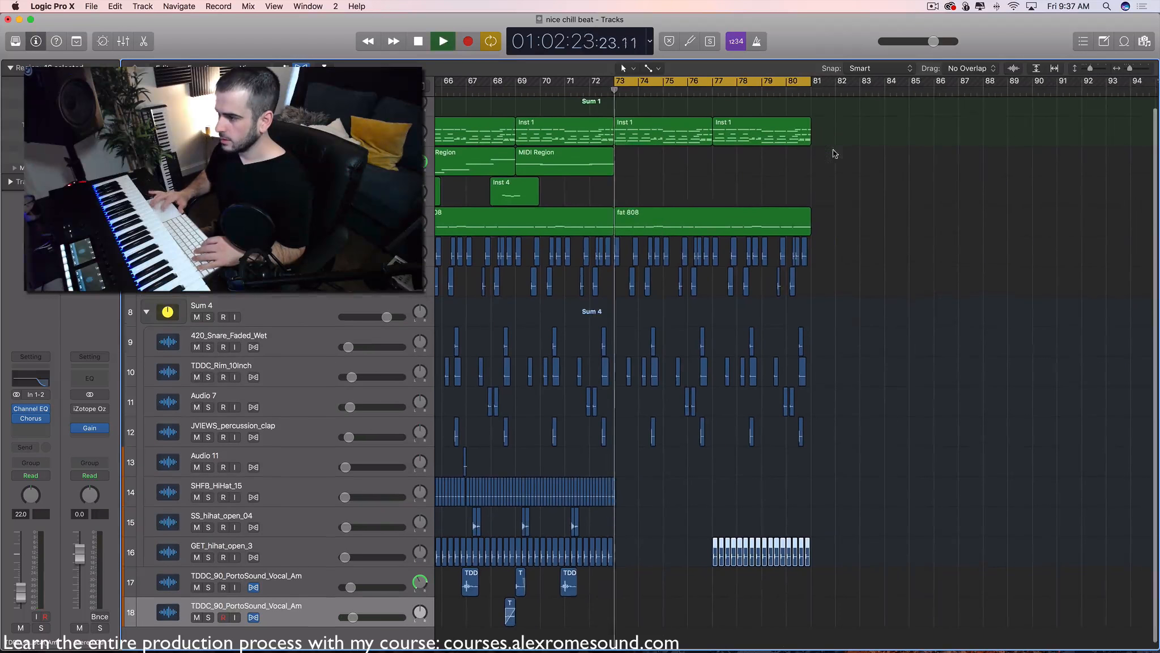
pyautogui.click(806, 95)
pyautogui.moveTo(806, 94); pyautogui.dragTo(805, 95)
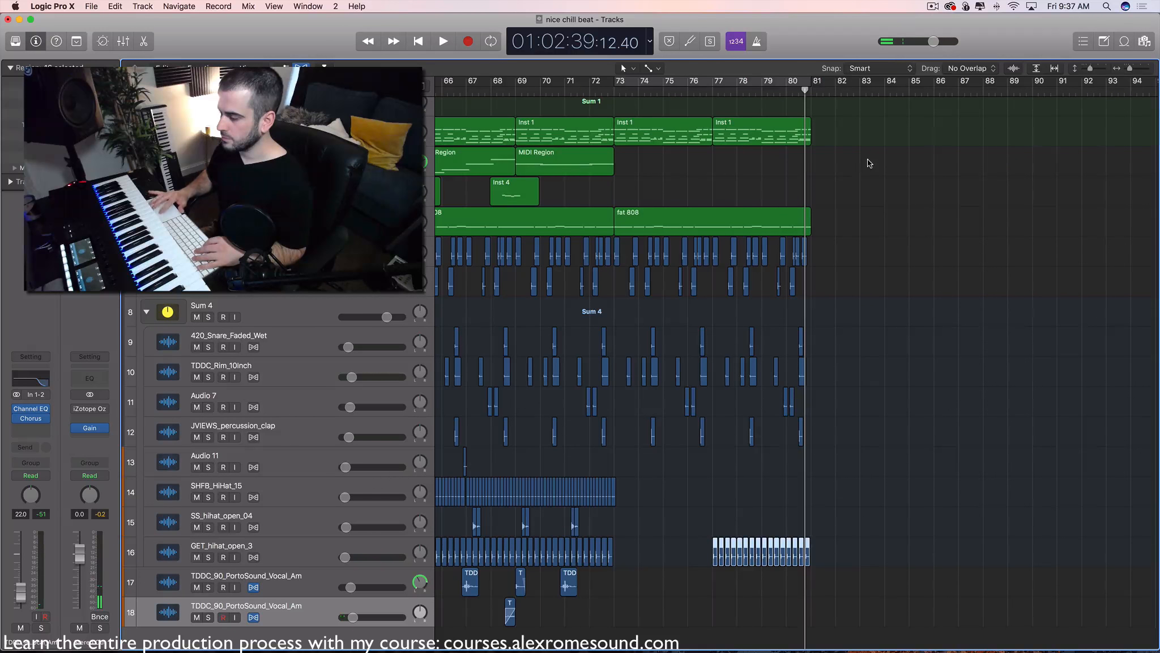
pyautogui.press('super+Left')
pyautogui.press('super+Left')
pyautogui.press('super+Left')
pyautogui.press('super+Left')
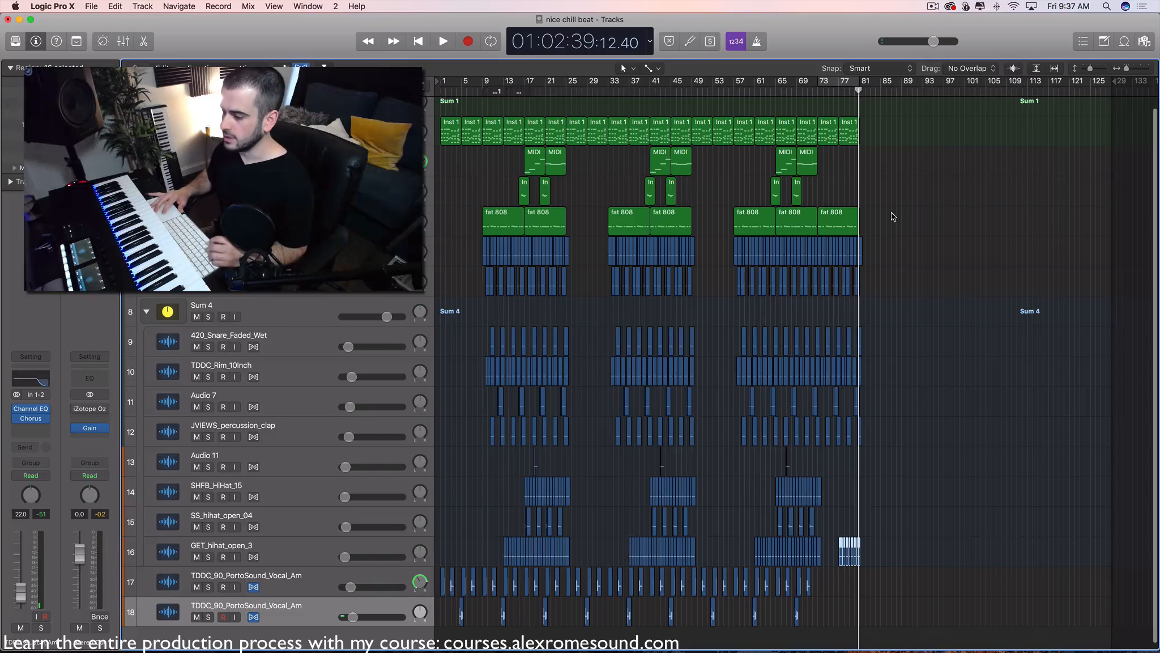
pyautogui.scroll(-1, 892, 217)
pyautogui.scroll(2, 892, 217)
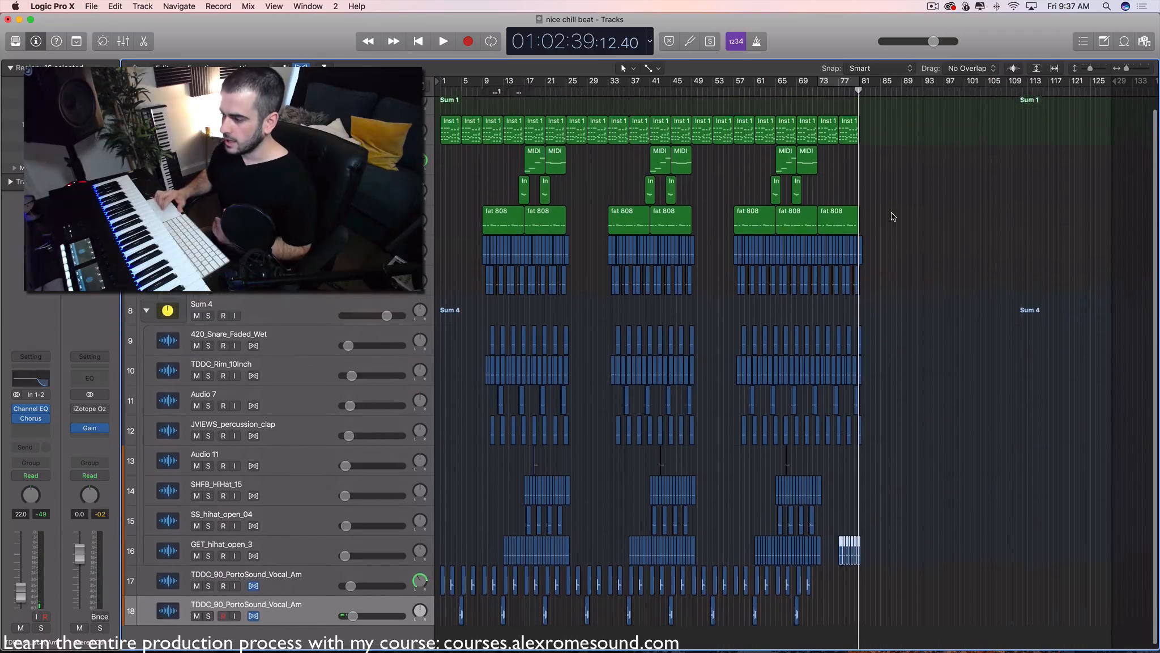
# - Examine how the arrangement is built, highlighting the opening Inst 1 regions and the layered regions between bars 9 and 25
pyautogui.press('super+Right')
pyautogui.press('super+Right')
pyautogui.press('super+Right')
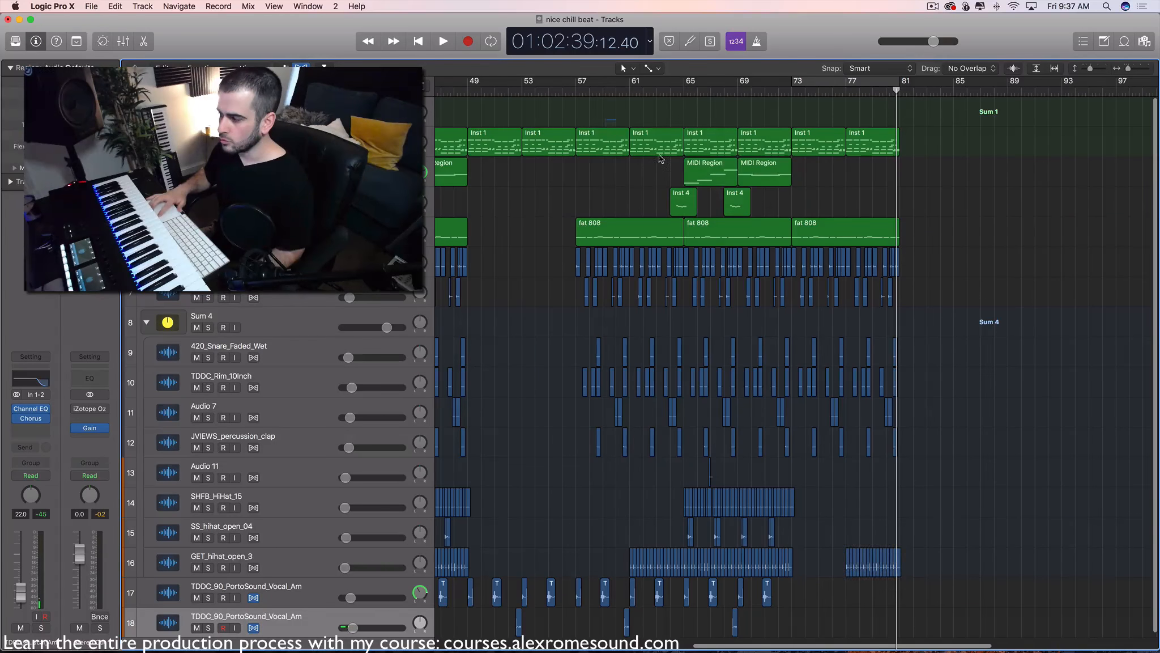
pyautogui.moveTo(607, 120); pyautogui.dragTo(763, 224)
pyautogui.hscroll(-10, 763, 223)
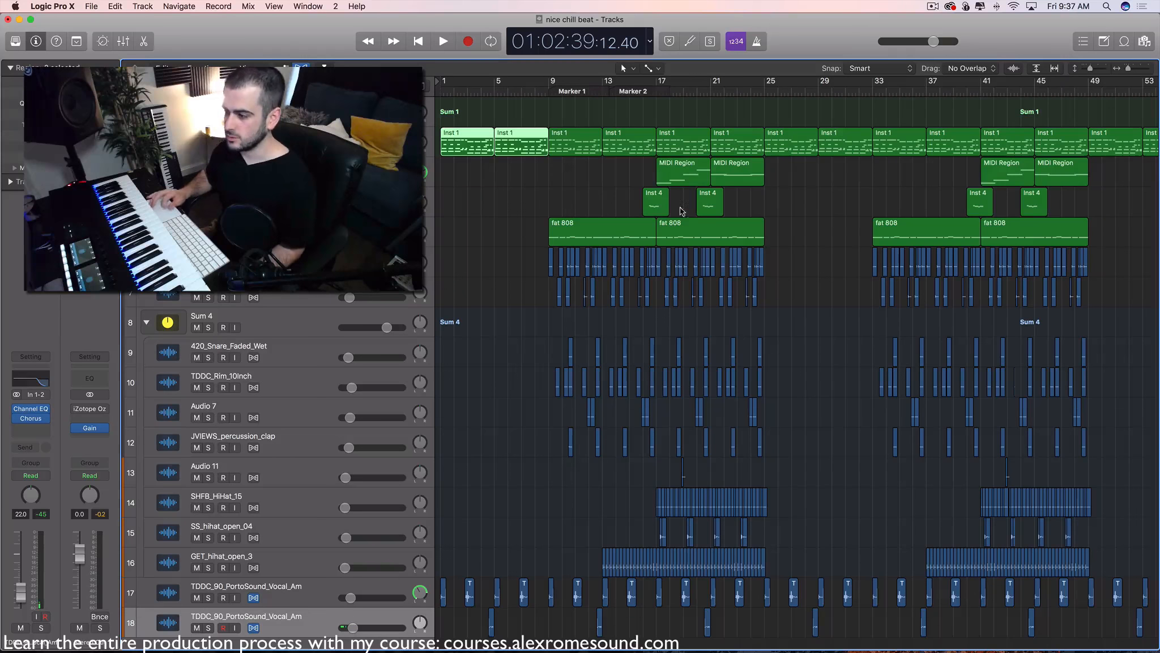
pyautogui.moveTo(556, 106); pyautogui.dragTo(764, 425)
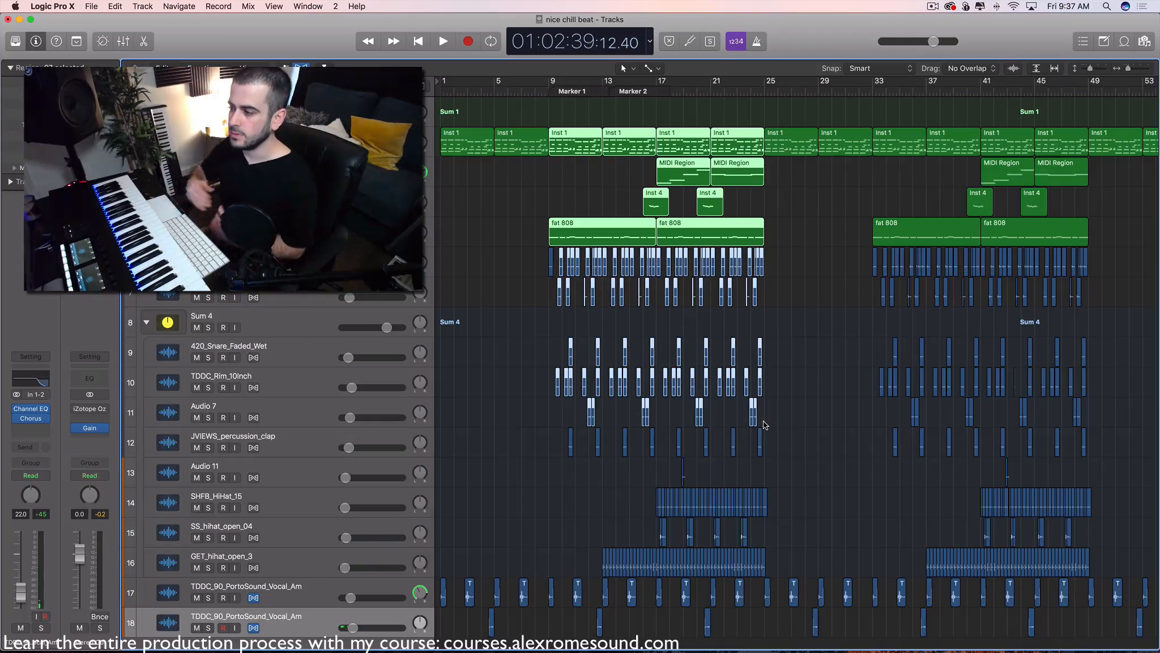
pyautogui.scroll(-1, 759, 413)
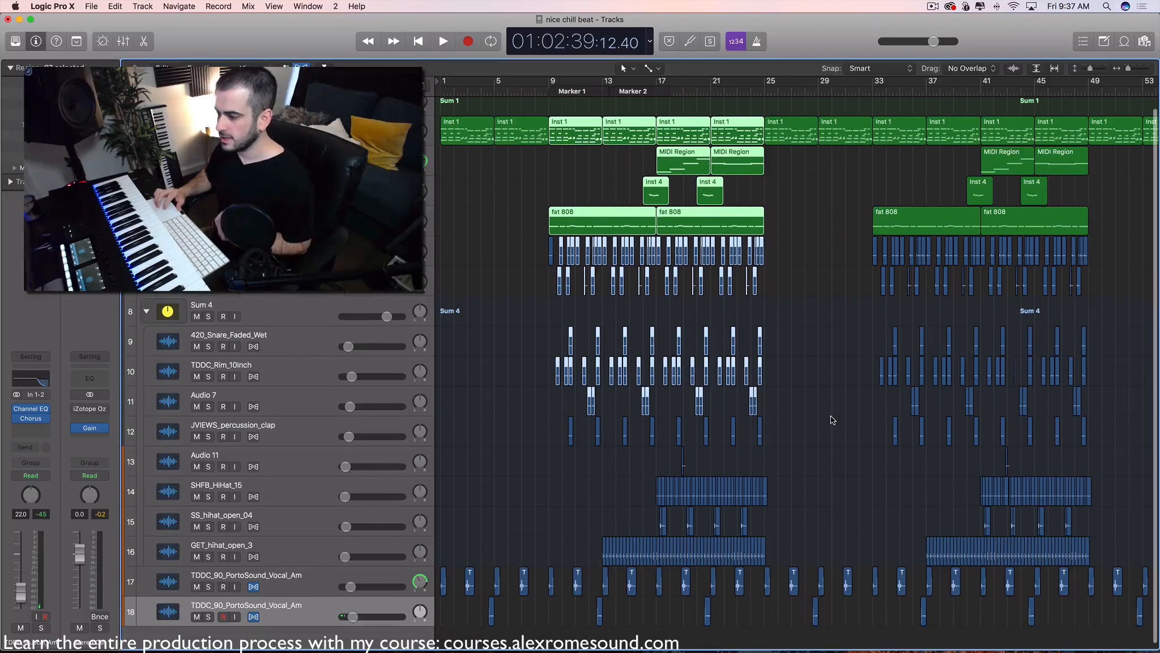
pyautogui.click(828, 416)
pyautogui.scroll(-1, 832, 419)
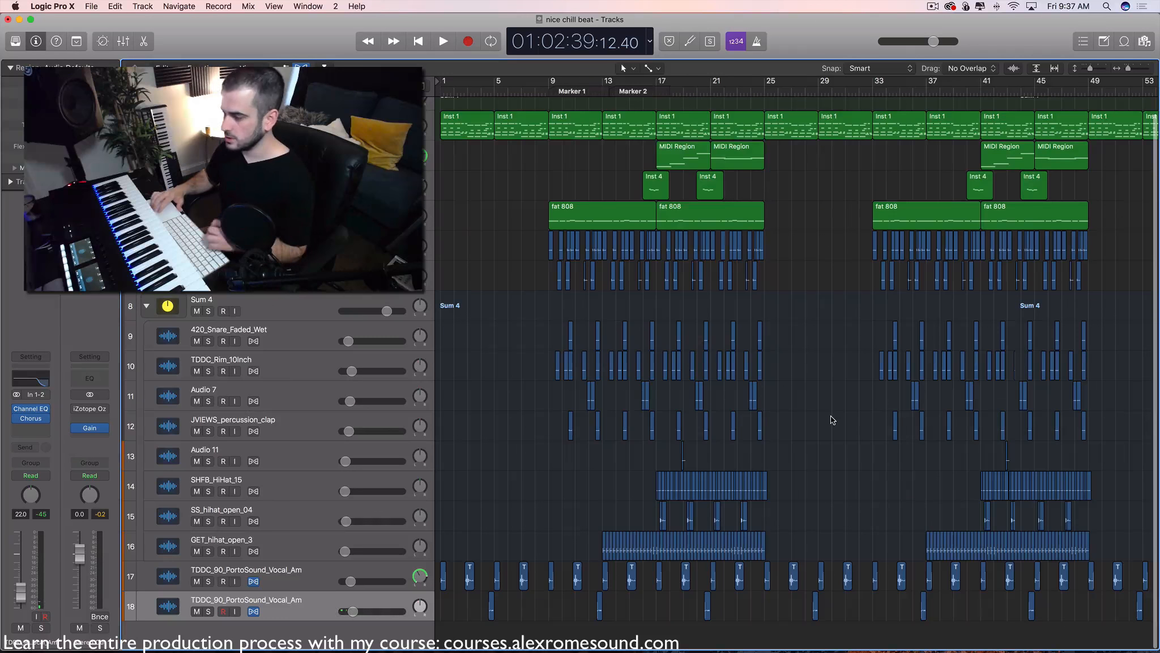
pyautogui.scroll(-3, 832, 420)
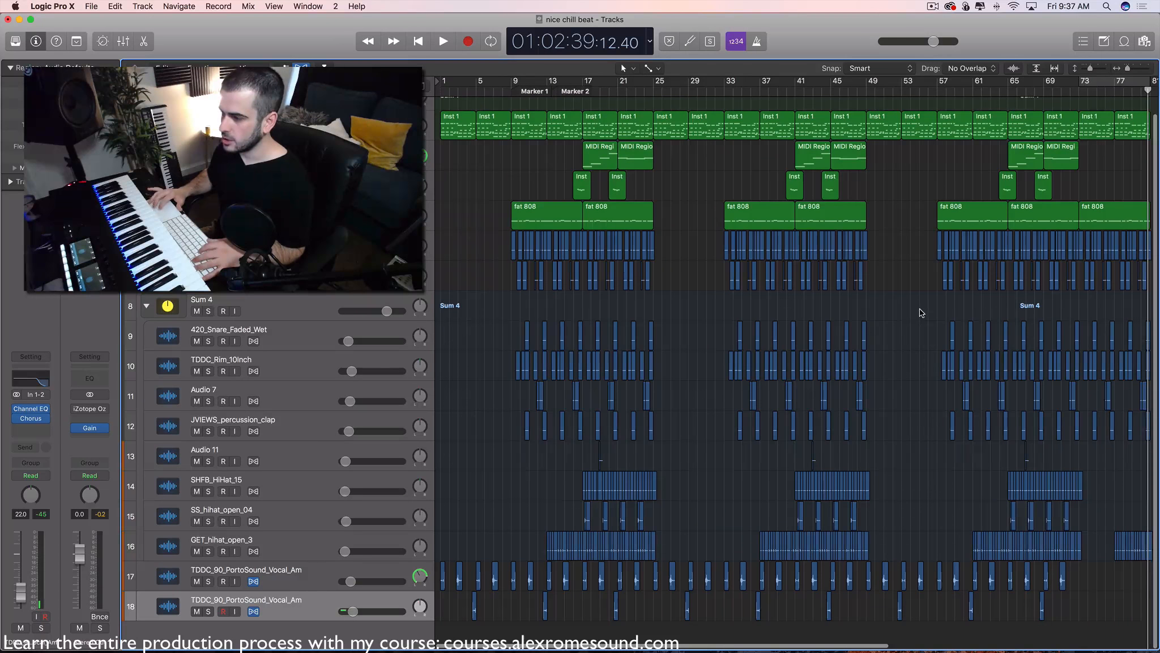
pyautogui.scroll(1, 452, 109)
pyautogui.click(452, 122)
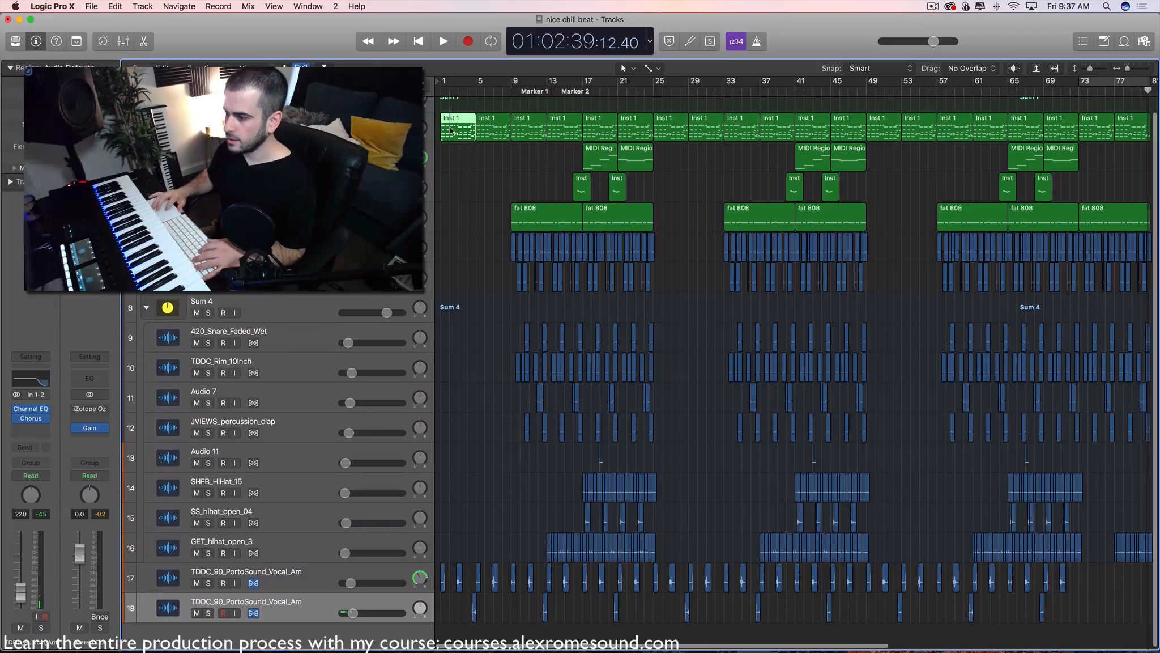
pyautogui.moveTo(641, 104); pyautogui.dragTo(638, 218)
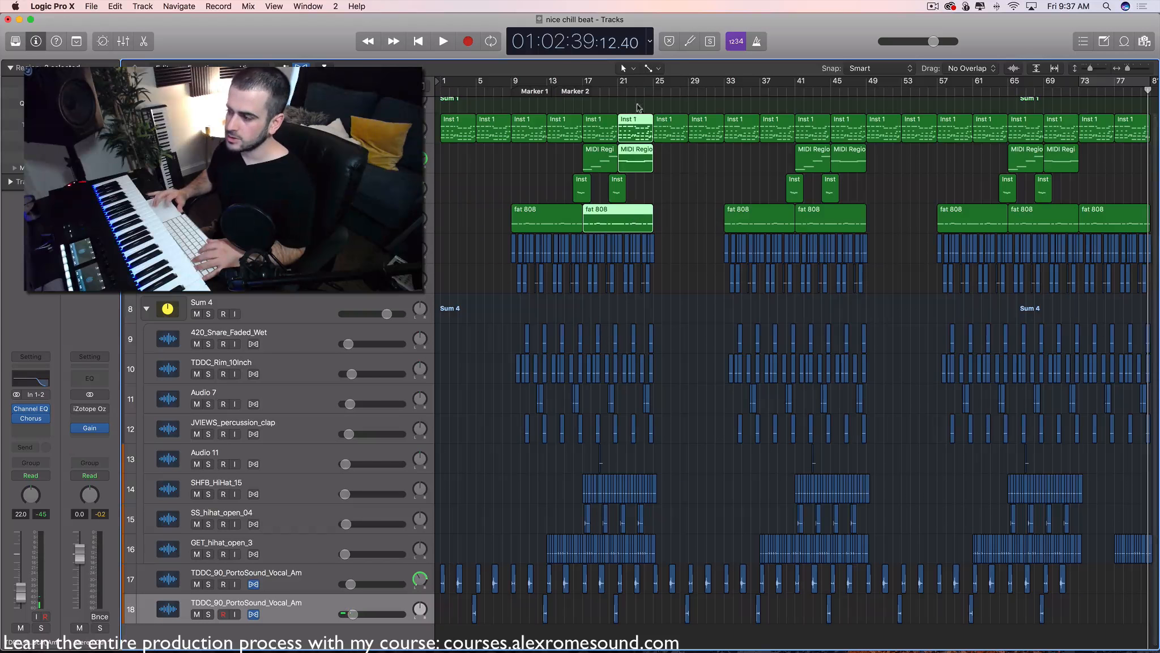
# - Play the arrangement with the cycle range set to bars 1 to 25, extend the range to about bar 35, and stop playback
pyautogui.moveTo(656, 86); pyautogui.dragTo(442, 85)
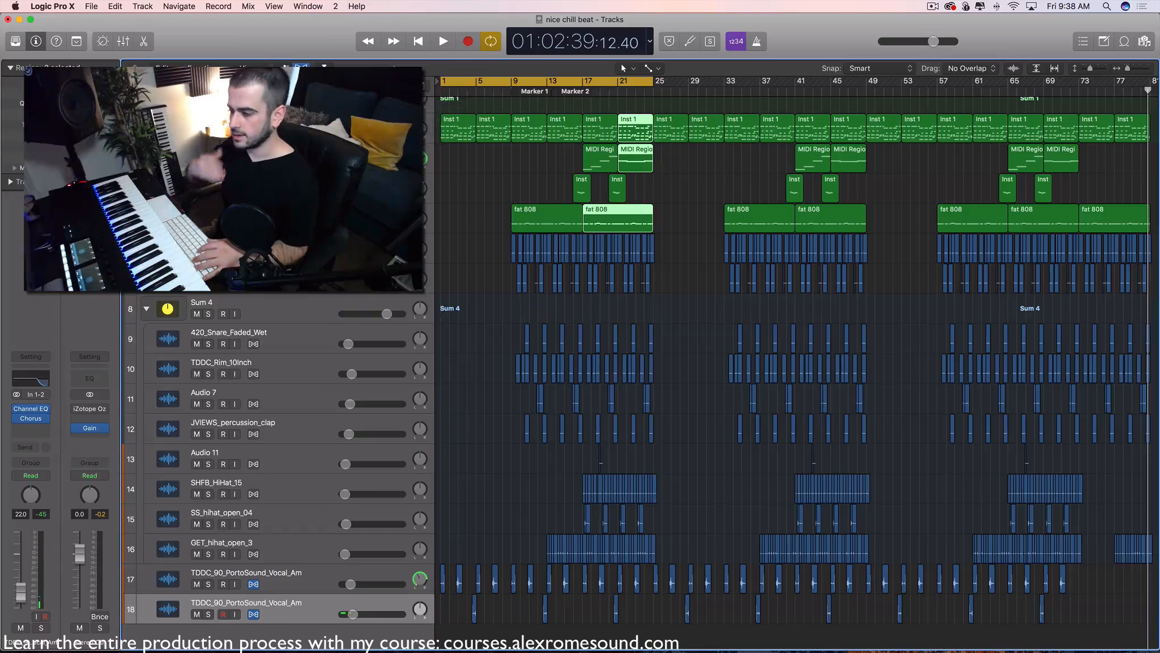
pyautogui.click(672, 196)
pyautogui.press('space')
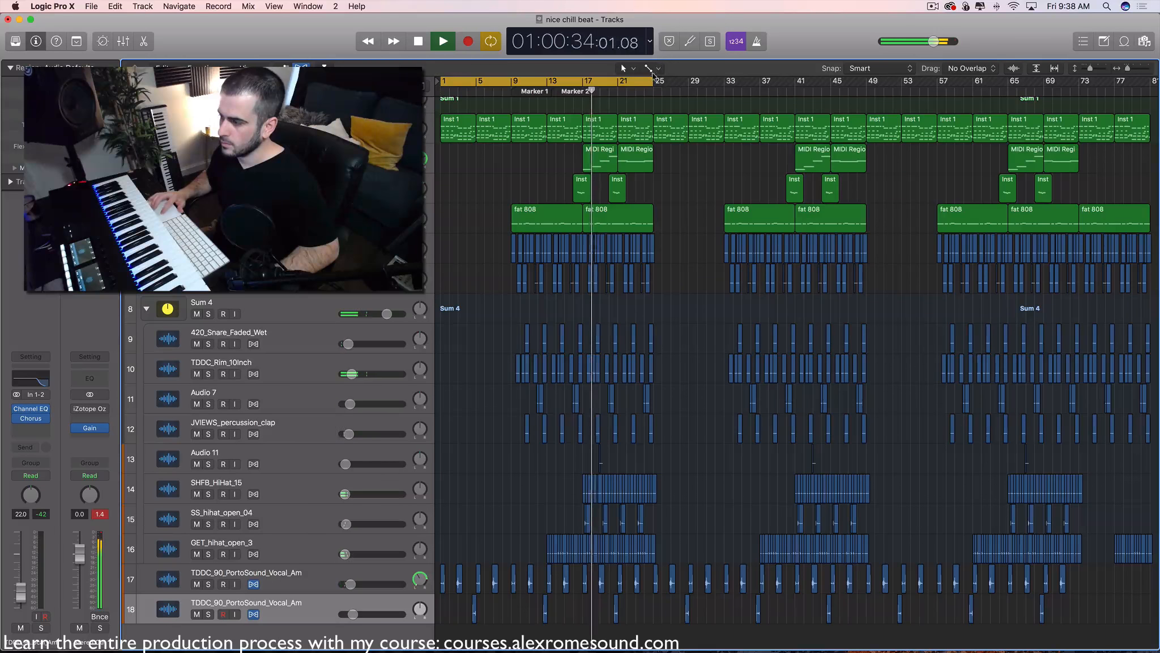
pyautogui.moveTo(651, 82); pyautogui.dragTo(746, 90)
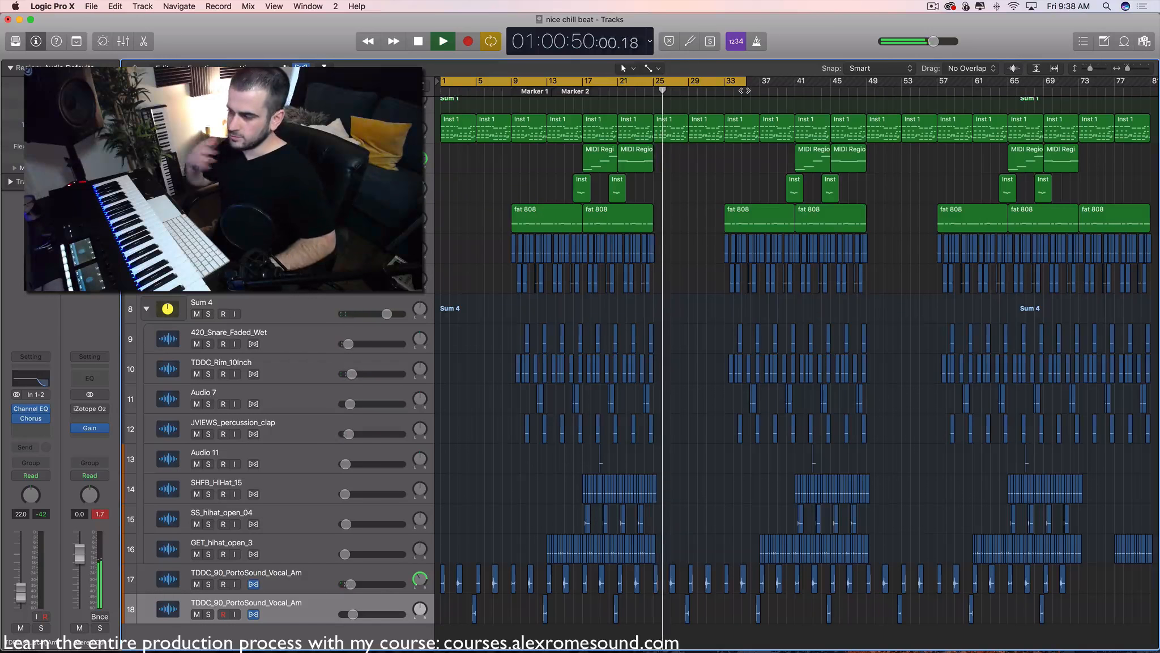
pyautogui.press('space')
# - Add a new audio track below the vocal tracks and search the Splice sound library for "impact"
pyautogui.scroll(-3, 714, 260)
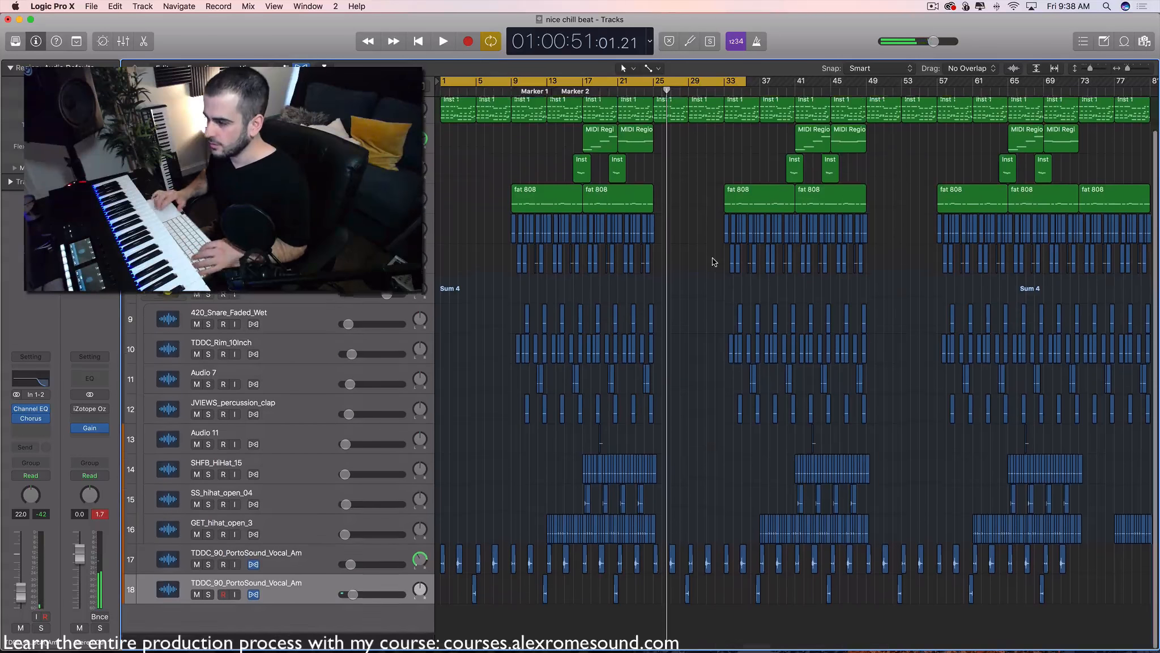
pyautogui.scroll(2, 714, 261)
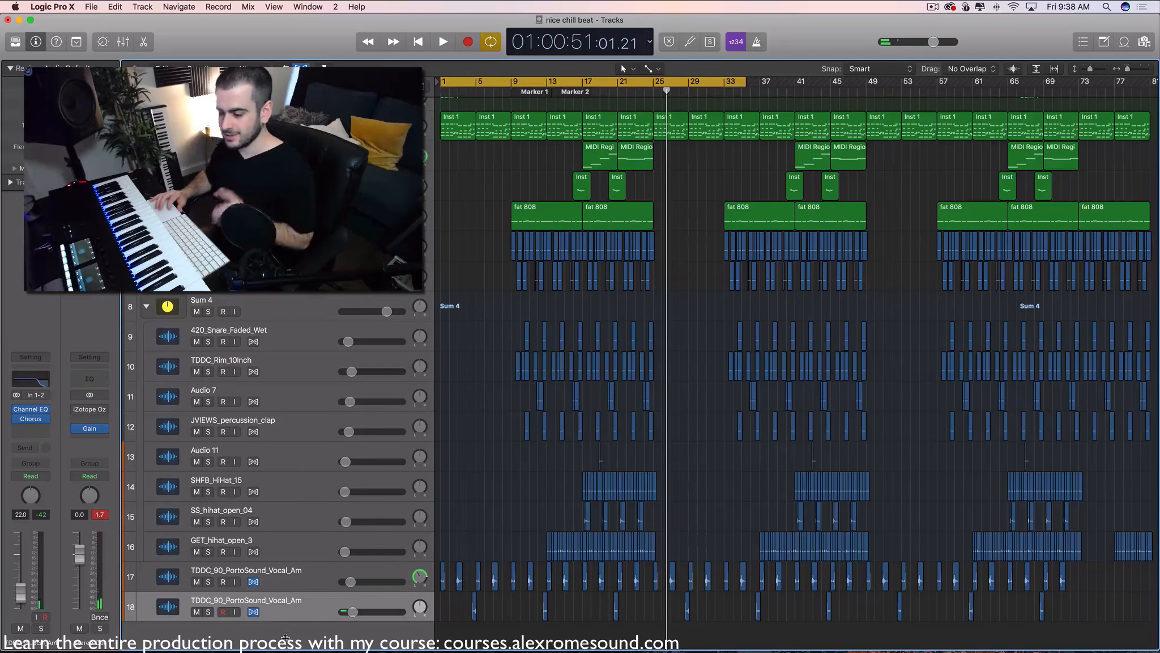
pyautogui.doubleClick(295, 639)
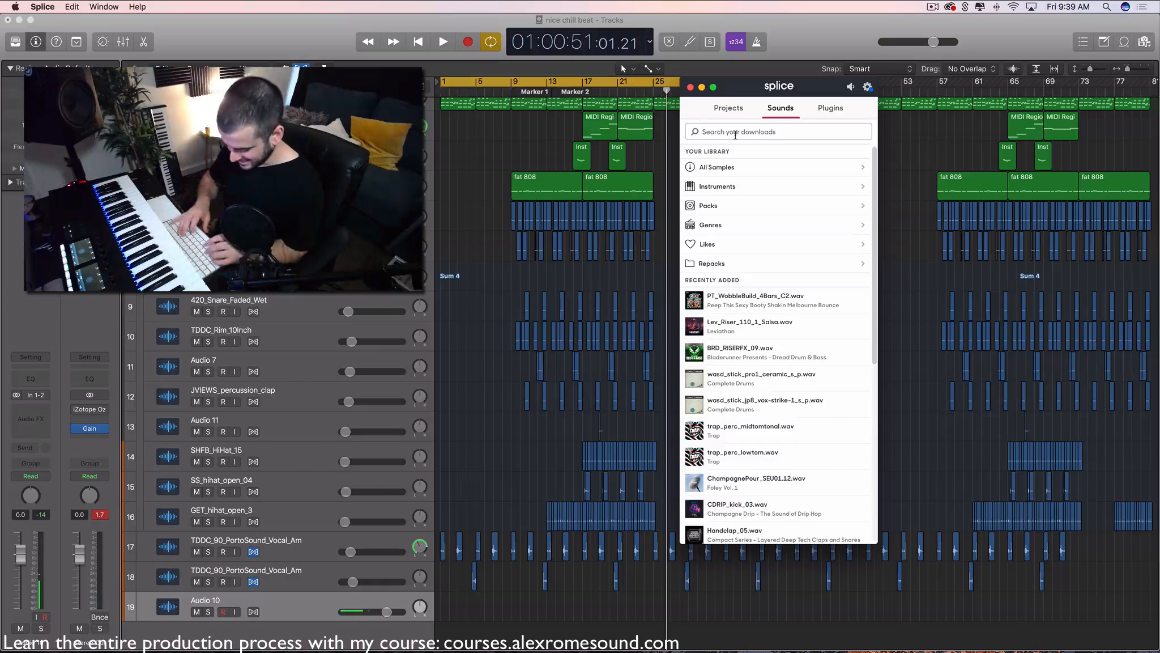
pyautogui.write('ct')
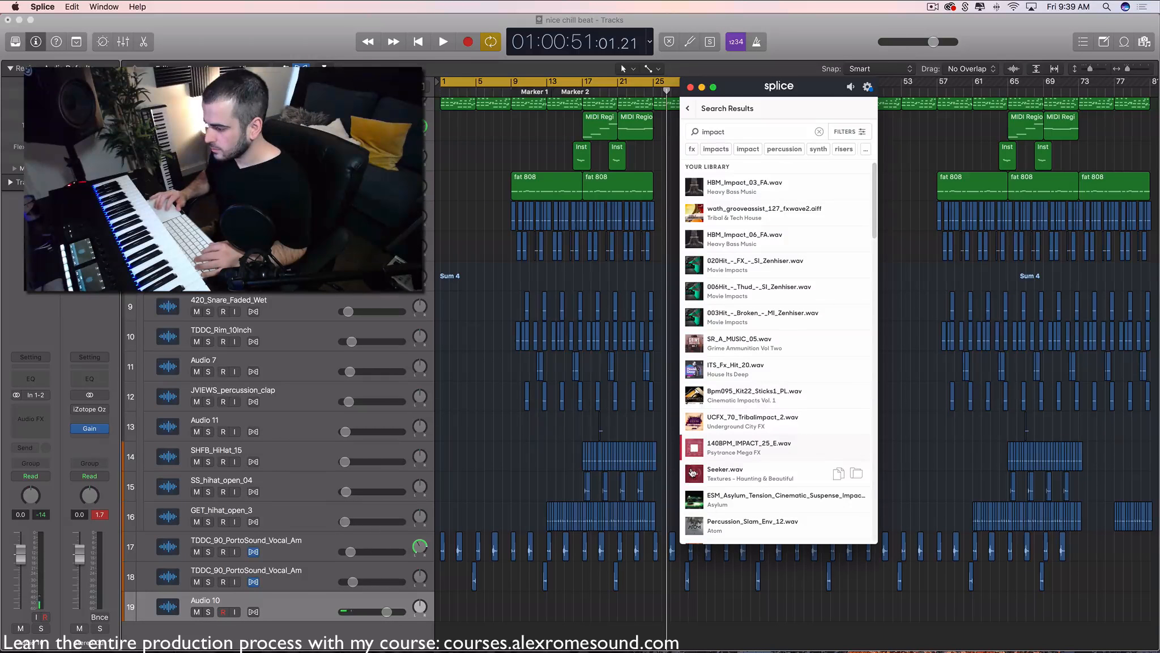
pyautogui.scroll(-3, 697, 496)
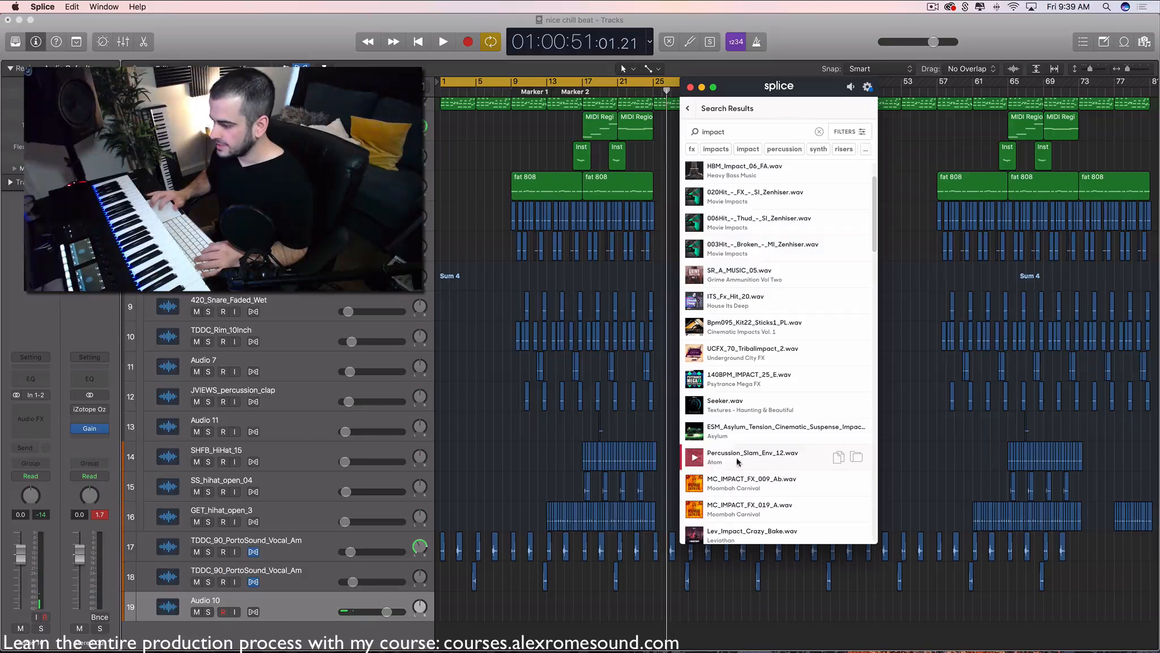
# - Place Percussion_Slam_Env_12.wav on the new track at bar 25 and lower the track's volume to -18.0 dB
pyautogui.moveTo(702, 474); pyautogui.dragTo(669, 610)
pyautogui.scroll(10, 669, 610)
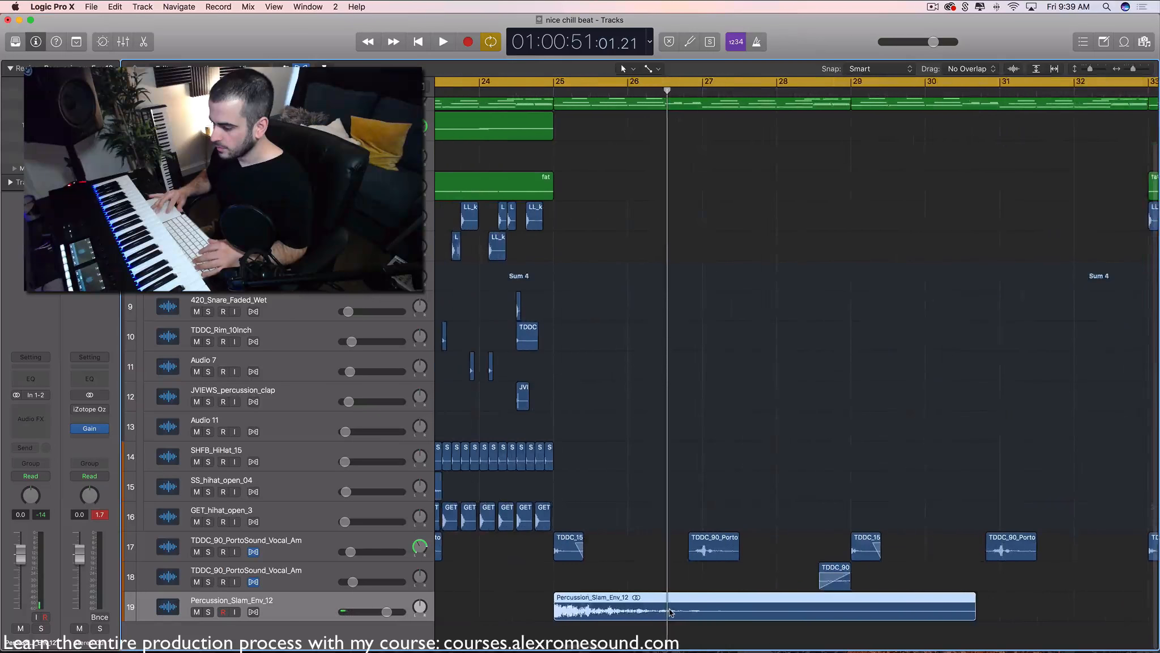
pyautogui.hscroll(-2, 670, 610)
pyautogui.moveTo(384, 612); pyautogui.dragTo(364, 612)
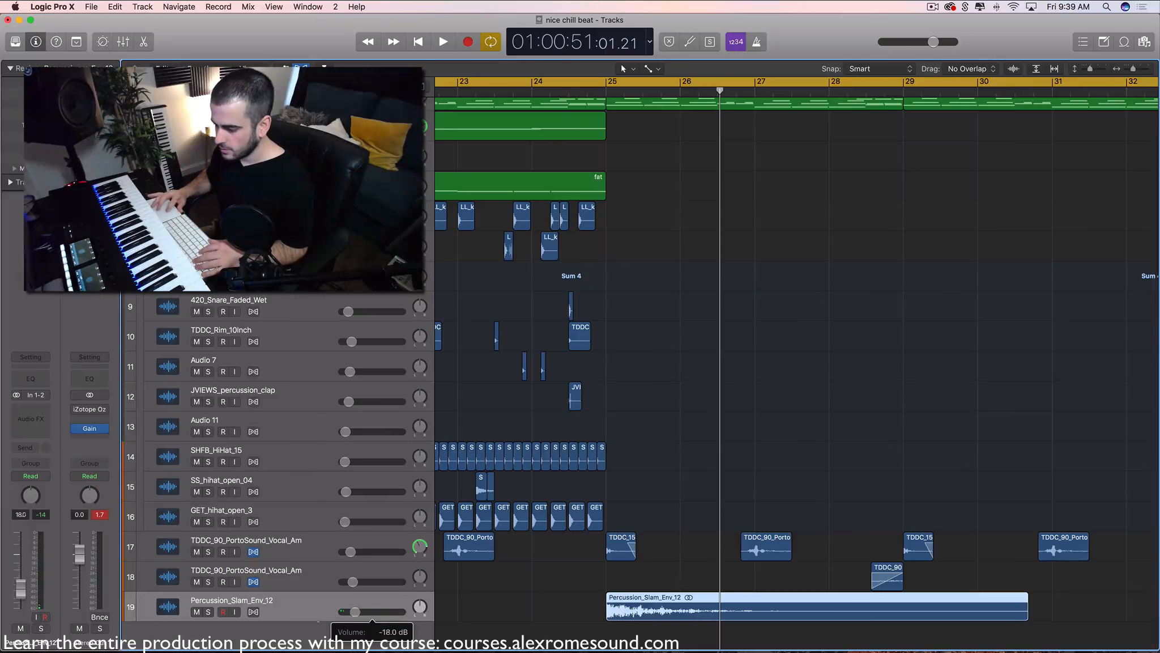
# - Set the cycle range to bars 24 to 30, play the impact, and lower its track volume to -29.5 dB
pyautogui.moveTo(542, 79); pyautogui.dragTo(978, 81)
pyautogui.press('space')
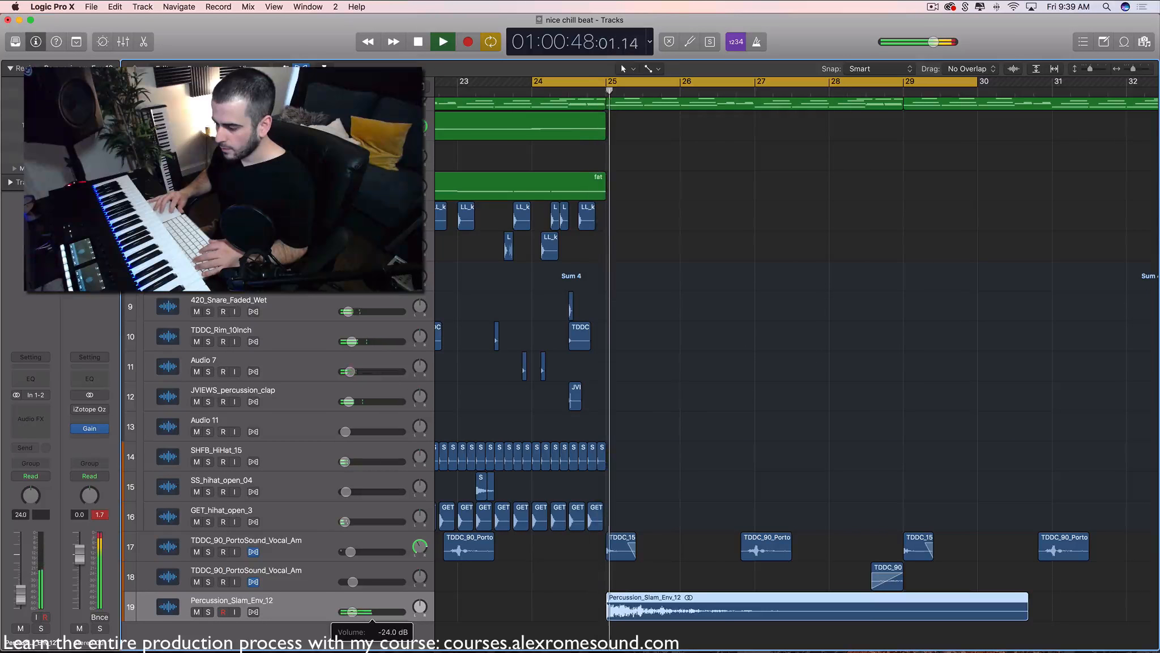
pyautogui.press('space')
pyautogui.moveTo(350, 612); pyautogui.dragTo(349, 612)
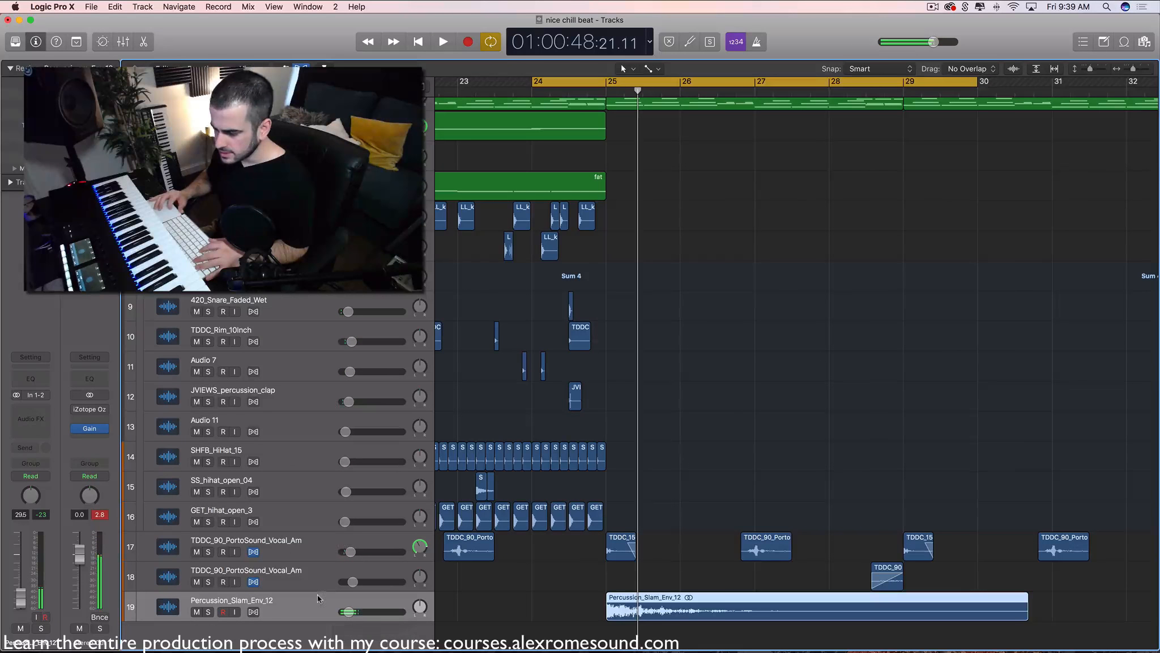
# - Add a Channel EQ to the Percussion_Slam_Env_12 track with a high-cut filter at 315 Hz
pyautogui.click(31, 379)
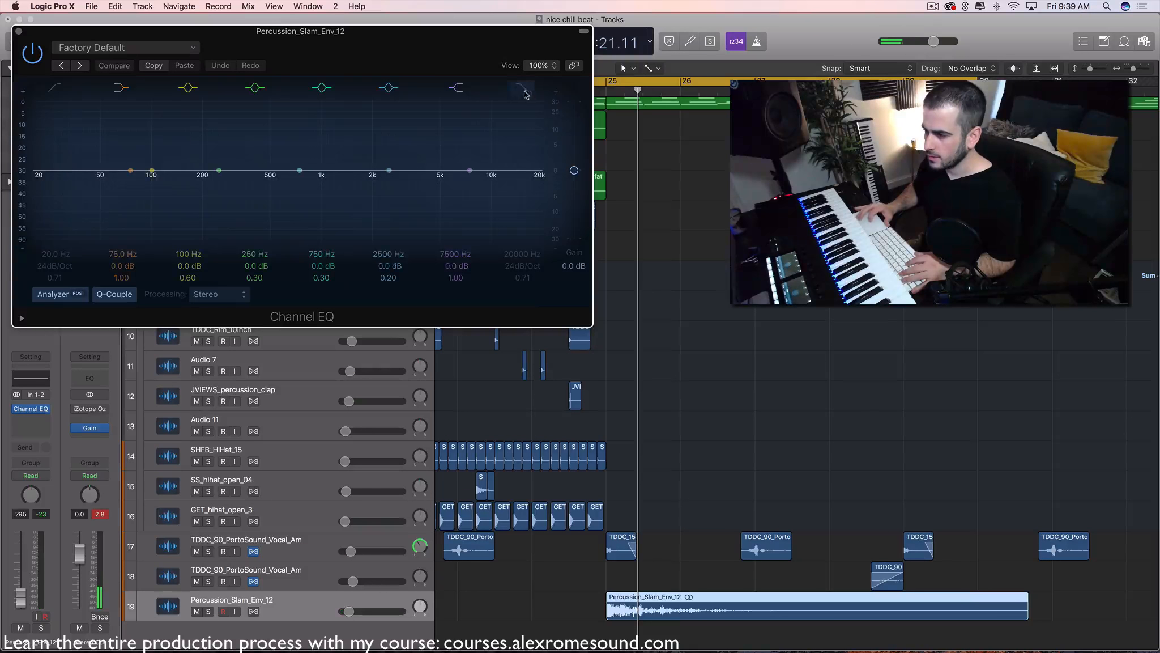
pyautogui.moveTo(506, 197); pyautogui.dragTo(208, 207)
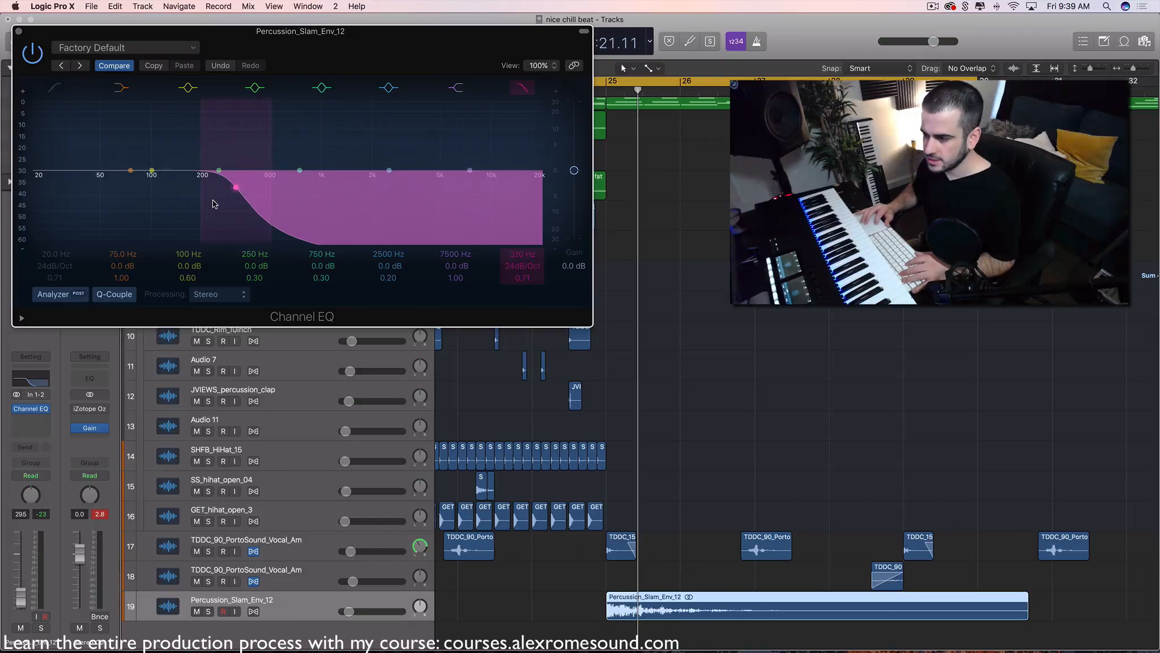
pyautogui.press('super+Left')
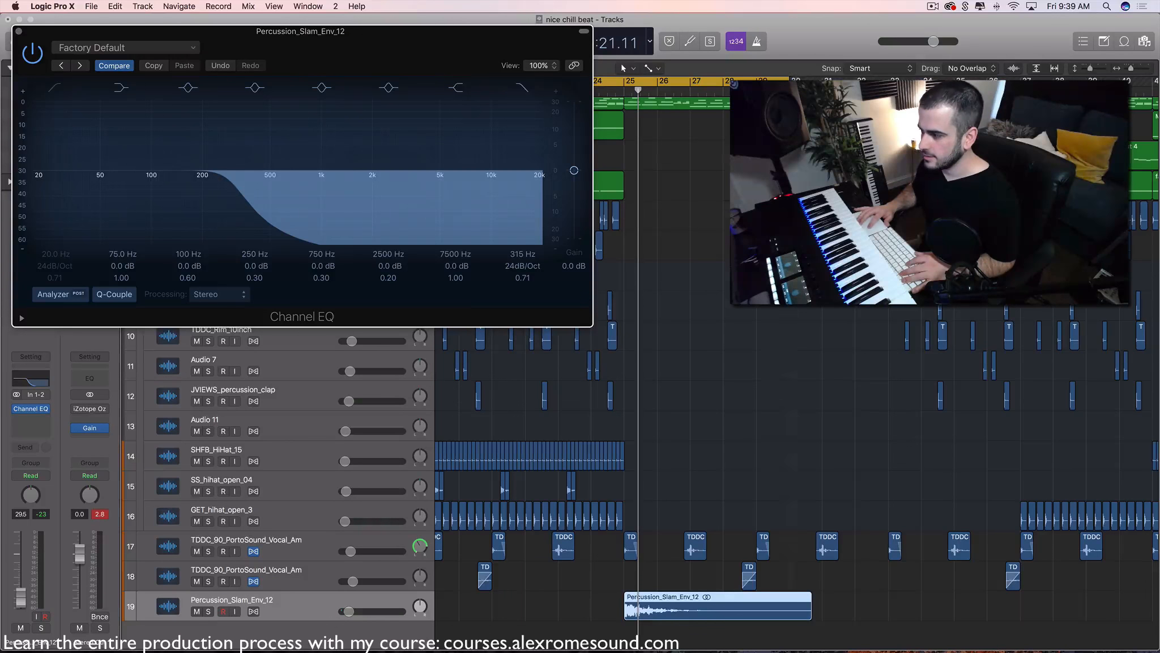
# - Play back the filtered impact transition, close the Channel EQ, and fit the whole arrangement in view
pyautogui.press('super+w')
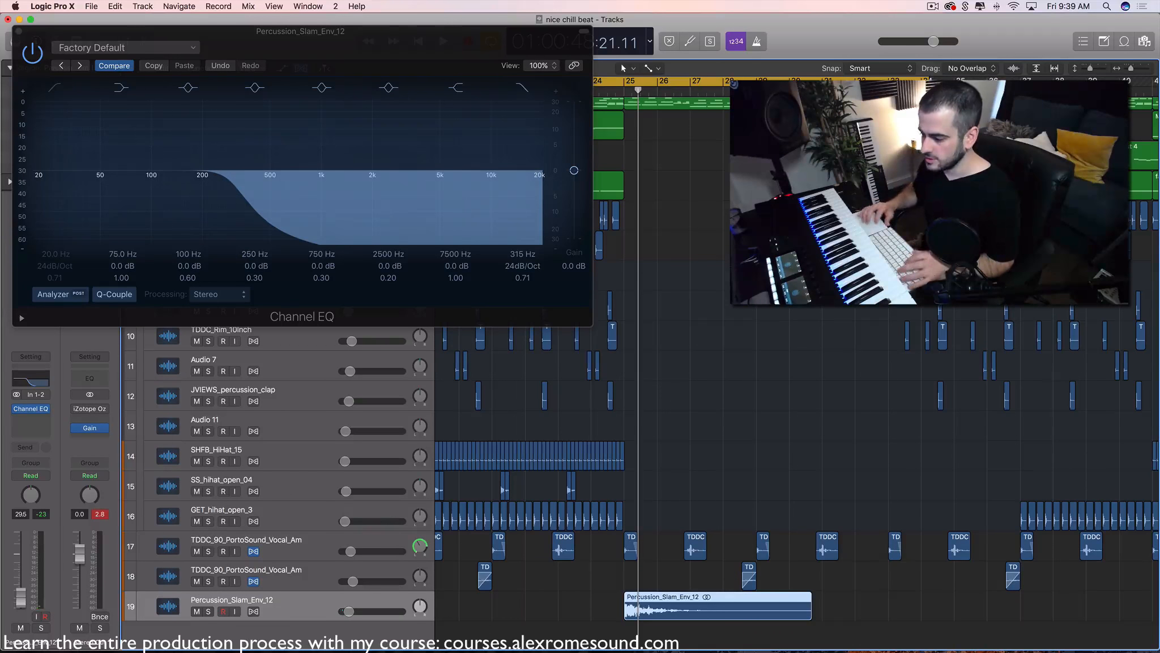
pyautogui.press('space')
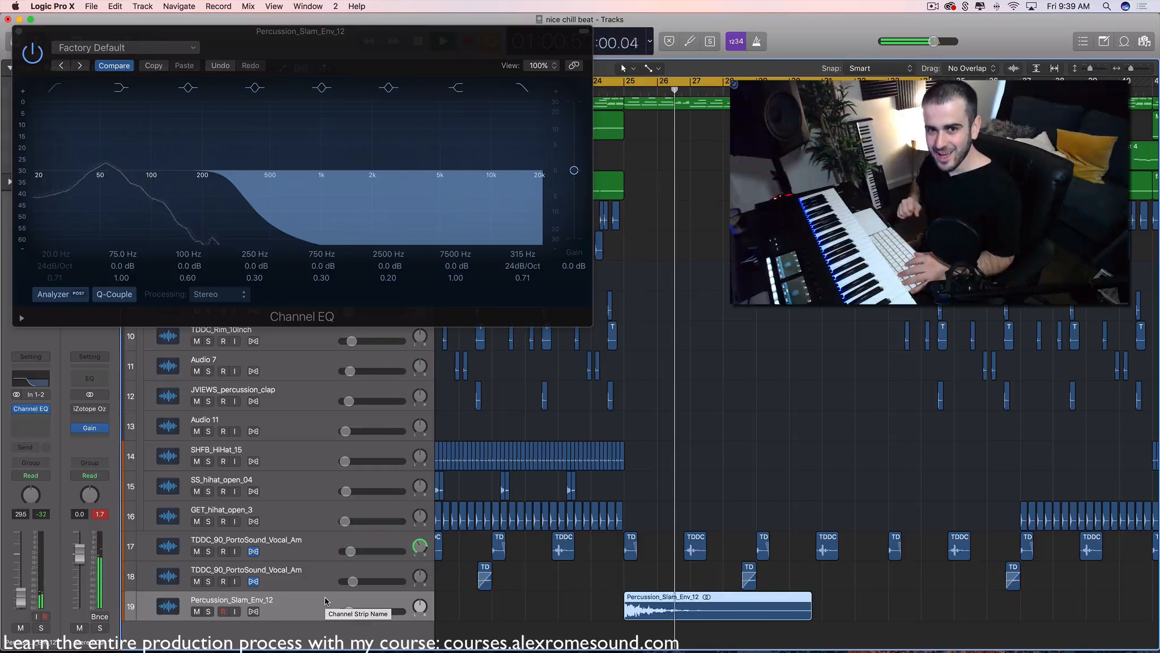
pyautogui.click(24, 25)
pyautogui.press('z')
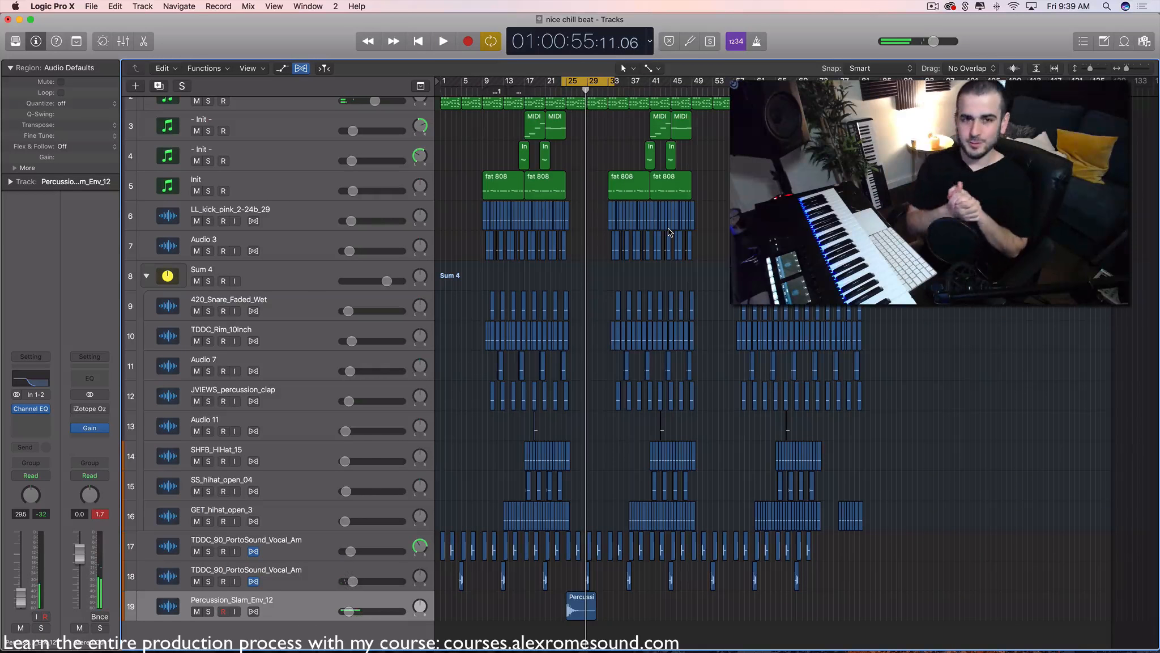